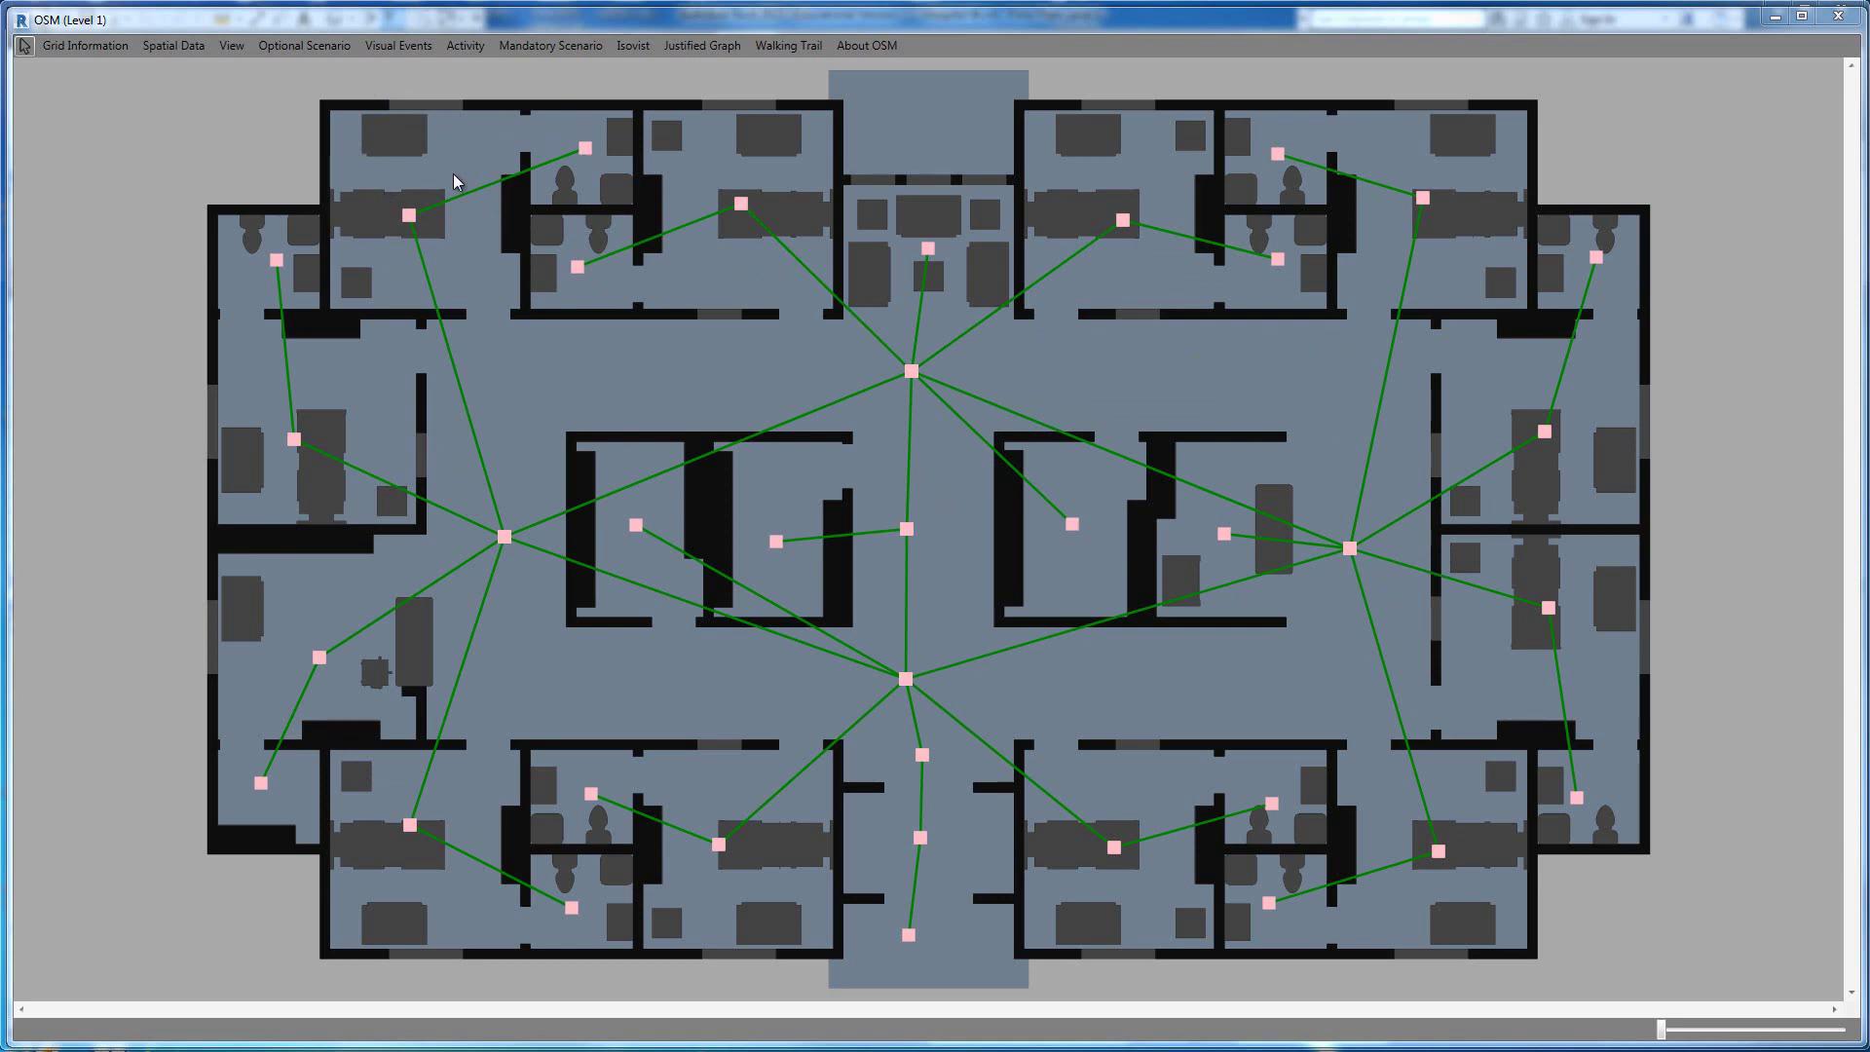
Move the upper-left bedroom's convex space node above the bed and its bathroom node down level with it, straightening their connection.
scroll(454, 161, "up", 3)
left_click_drag(568, 374, 1007, 522)
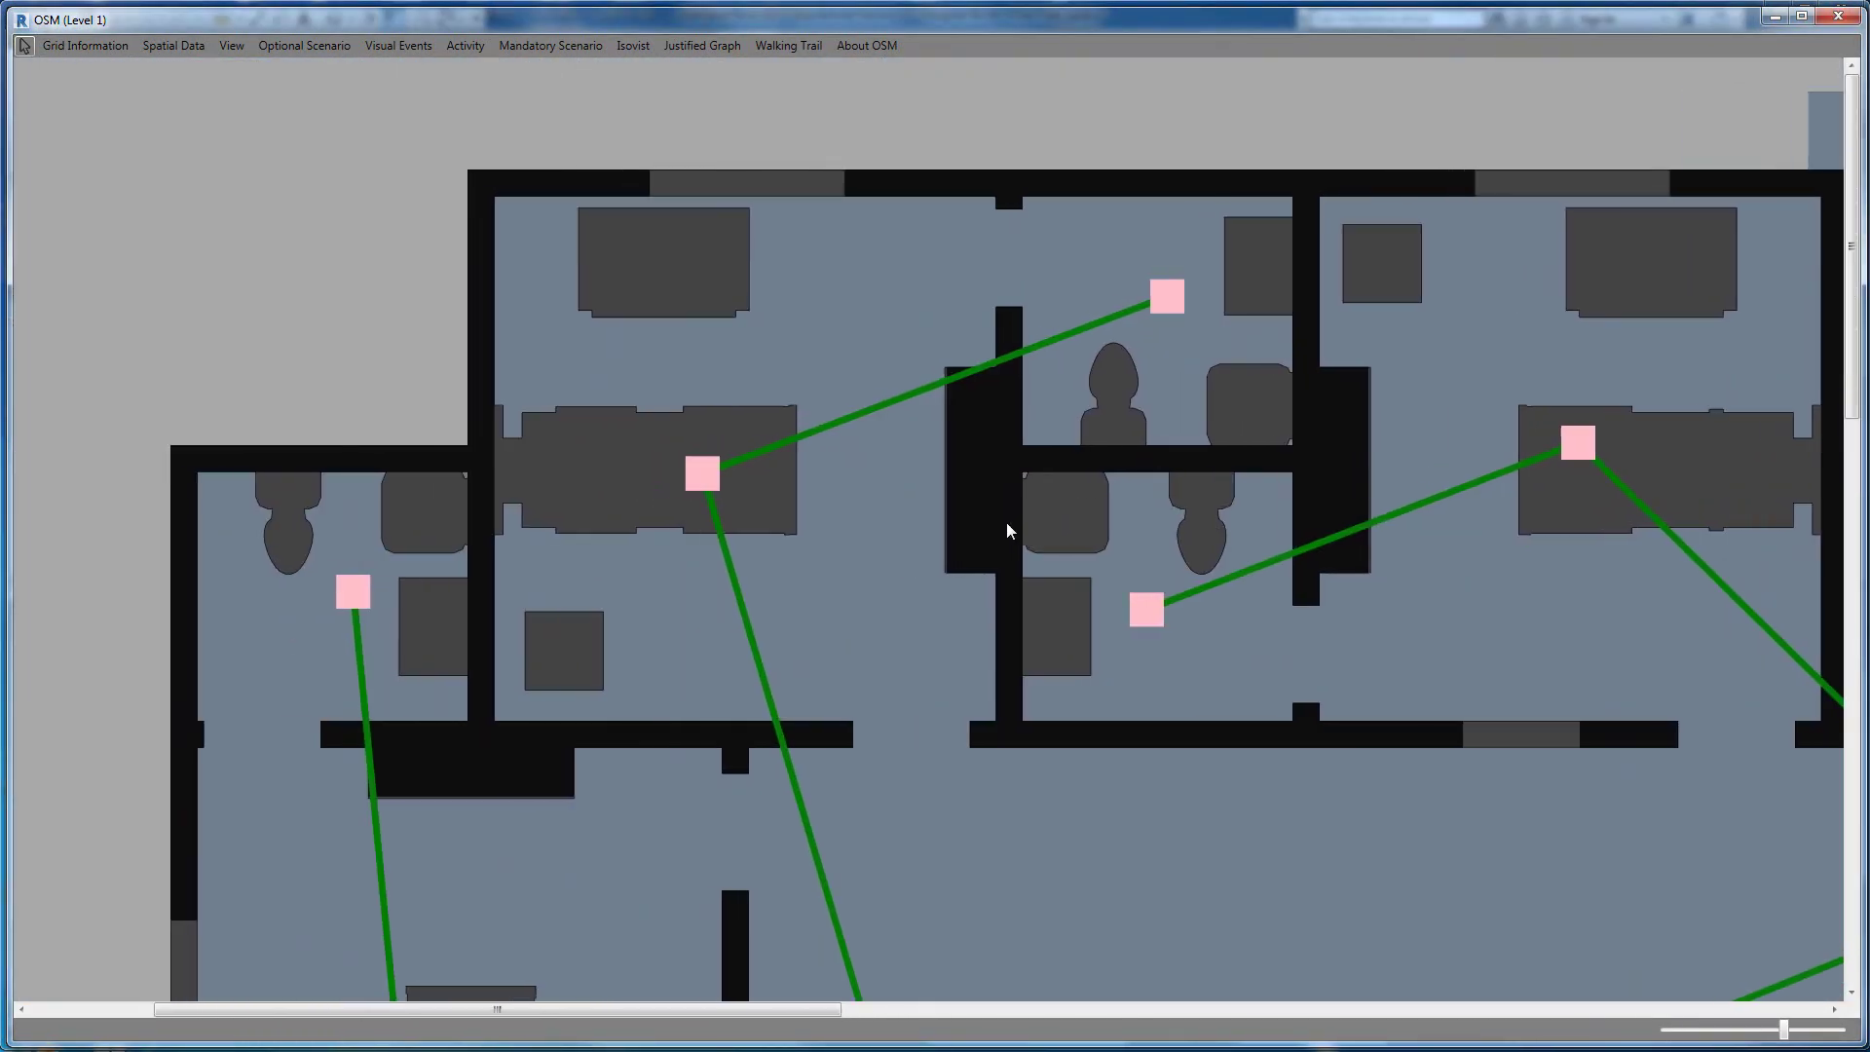
scroll(835, 321, "up", 1)
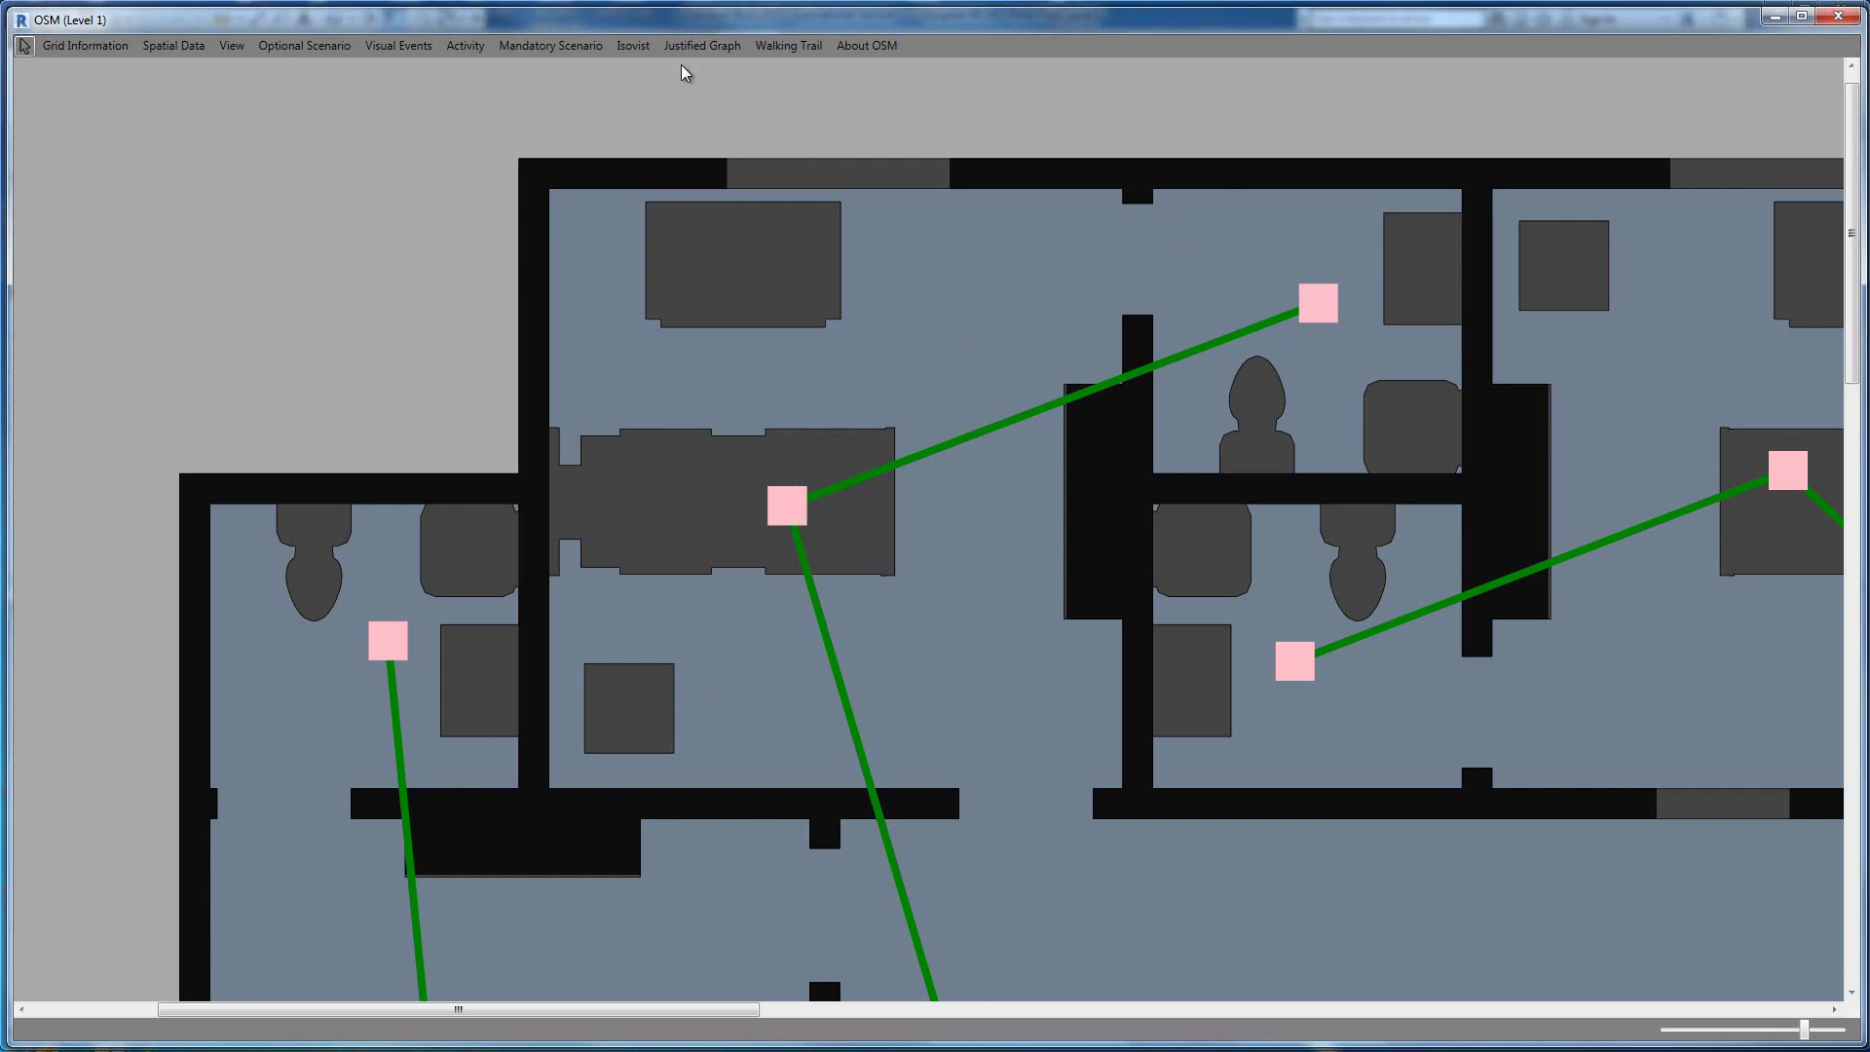
left_click(701, 44)
mouse_move(647, 115)
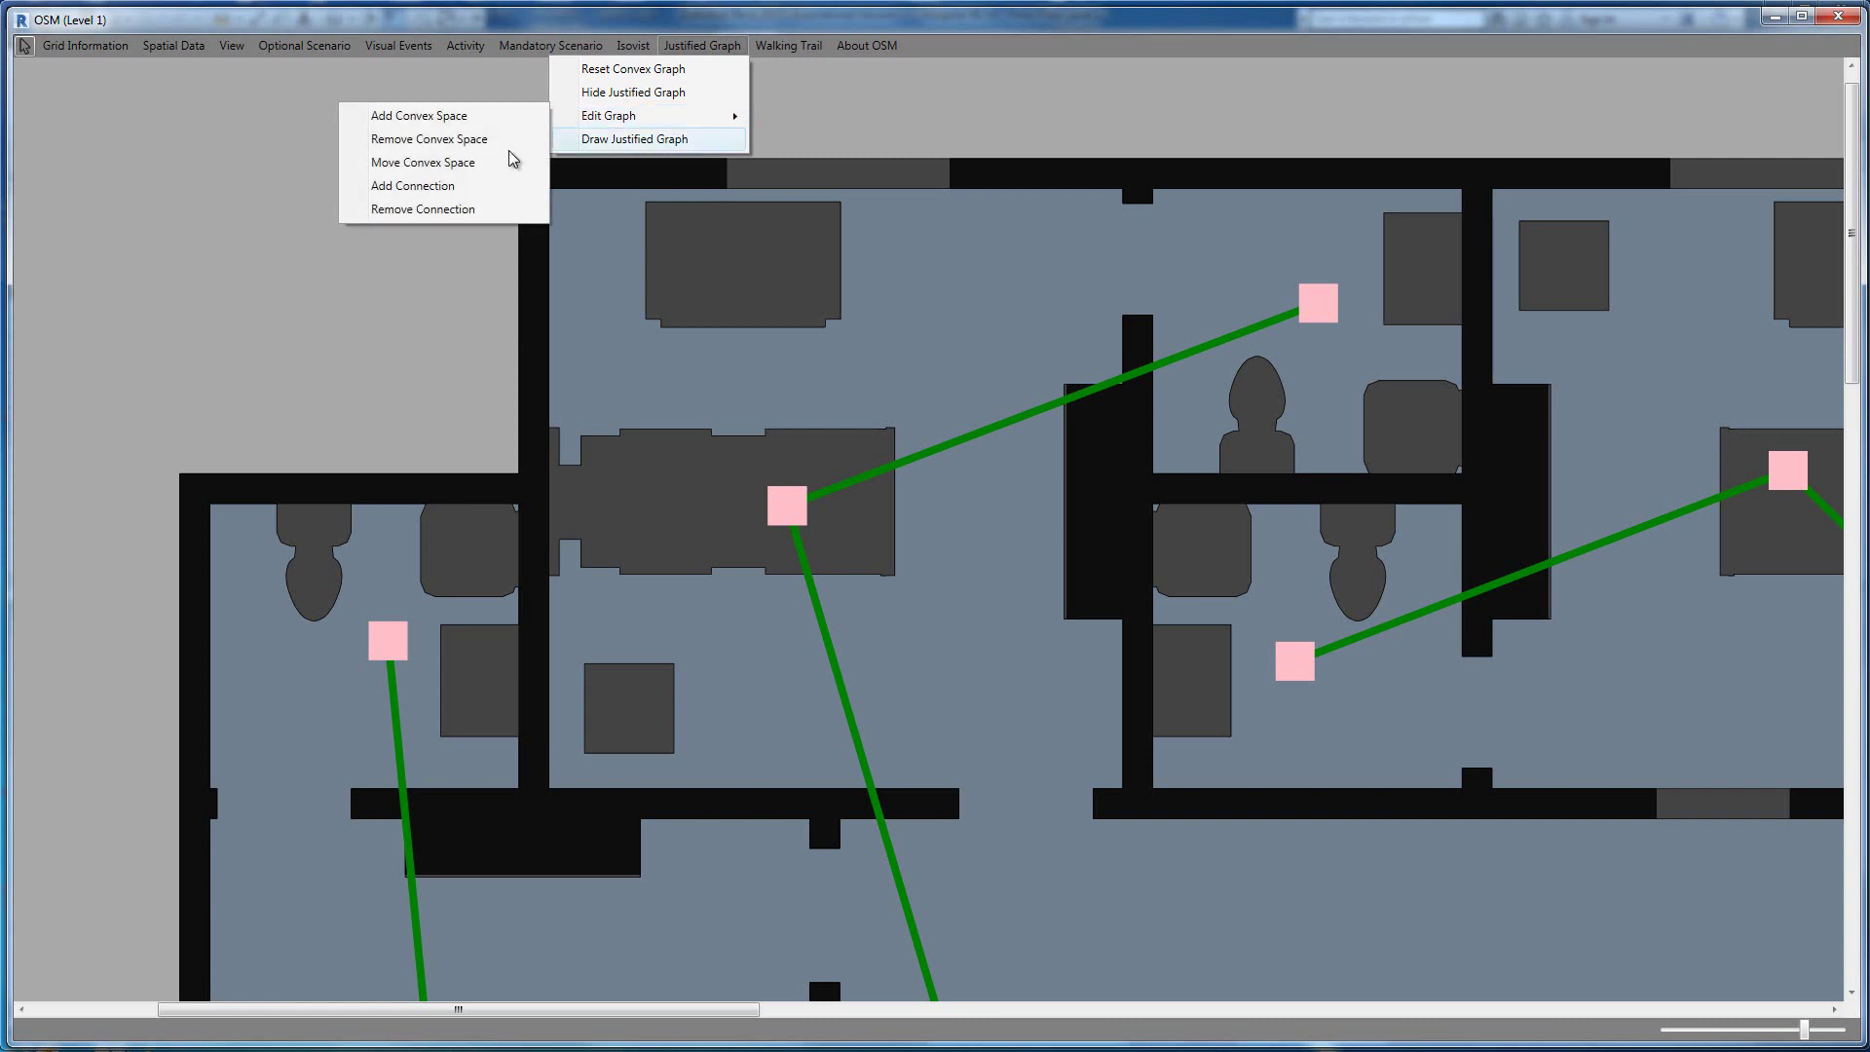
left_click(444, 167)
left_click_drag(790, 504, 827, 370)
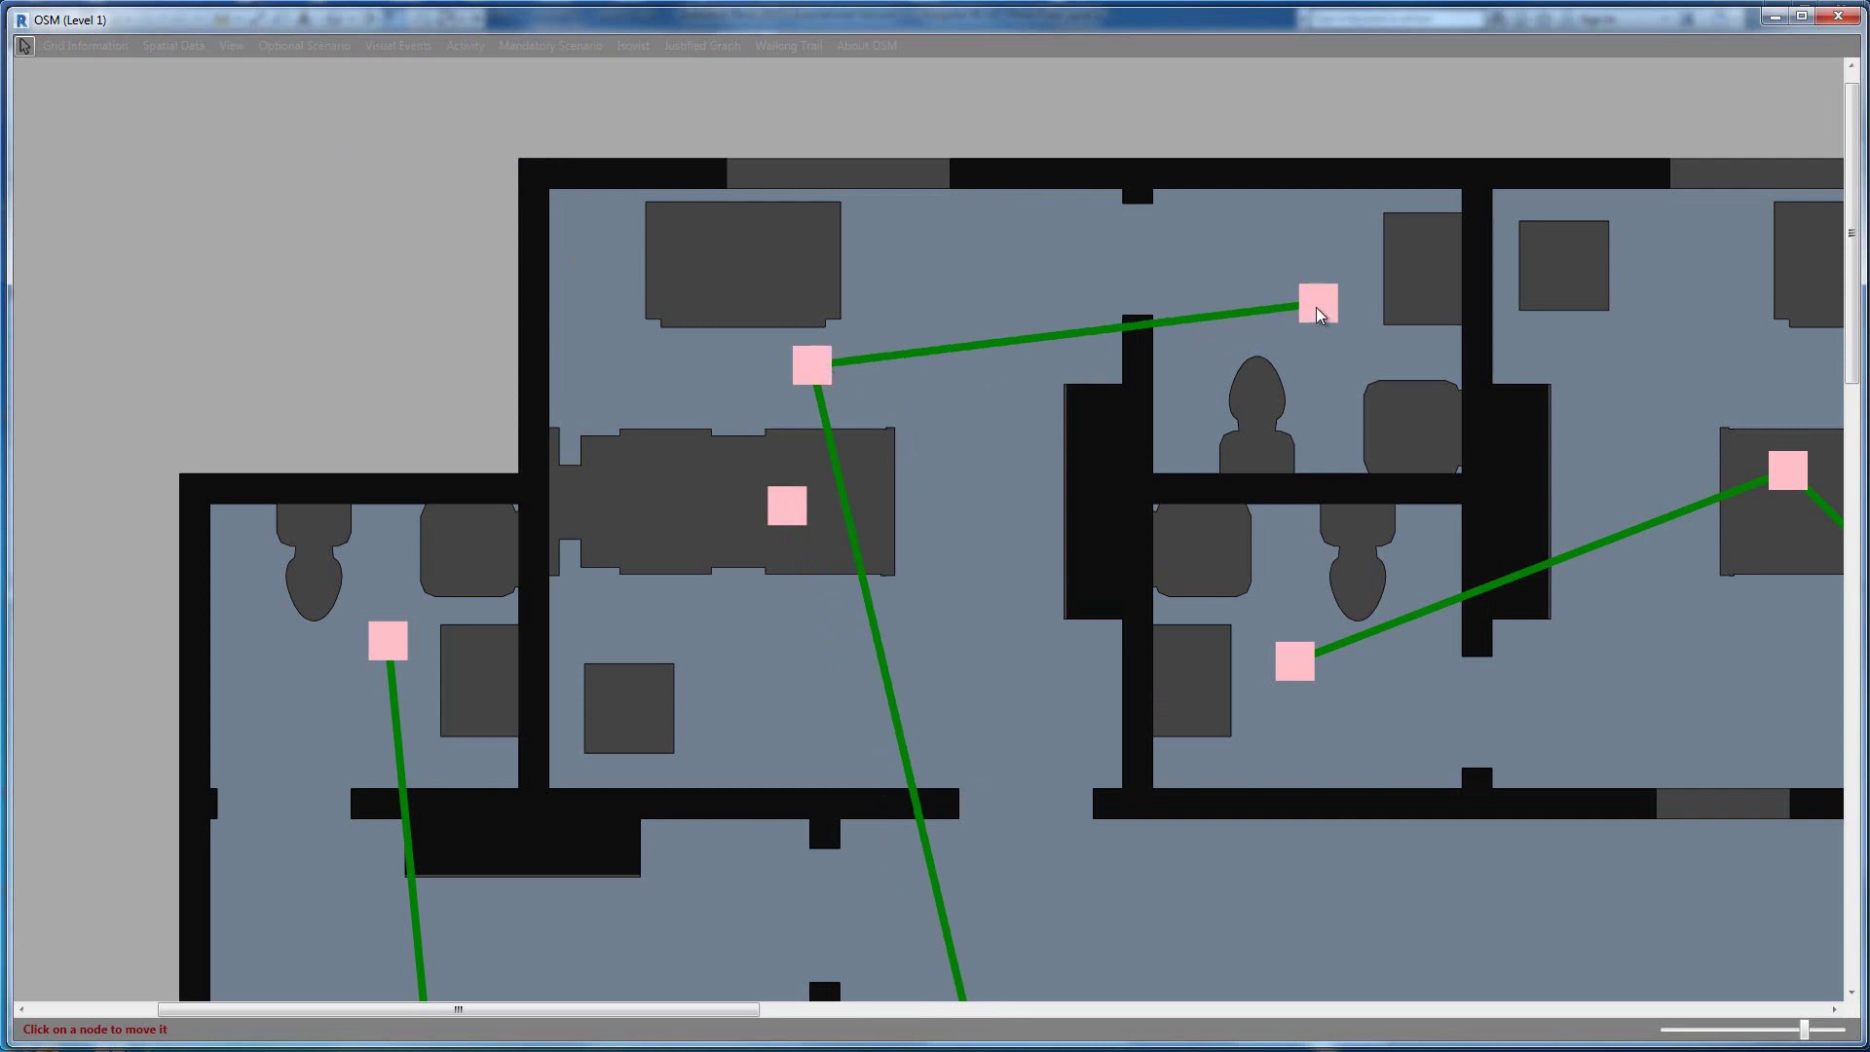
left_click_drag(1323, 323, 1324, 386)
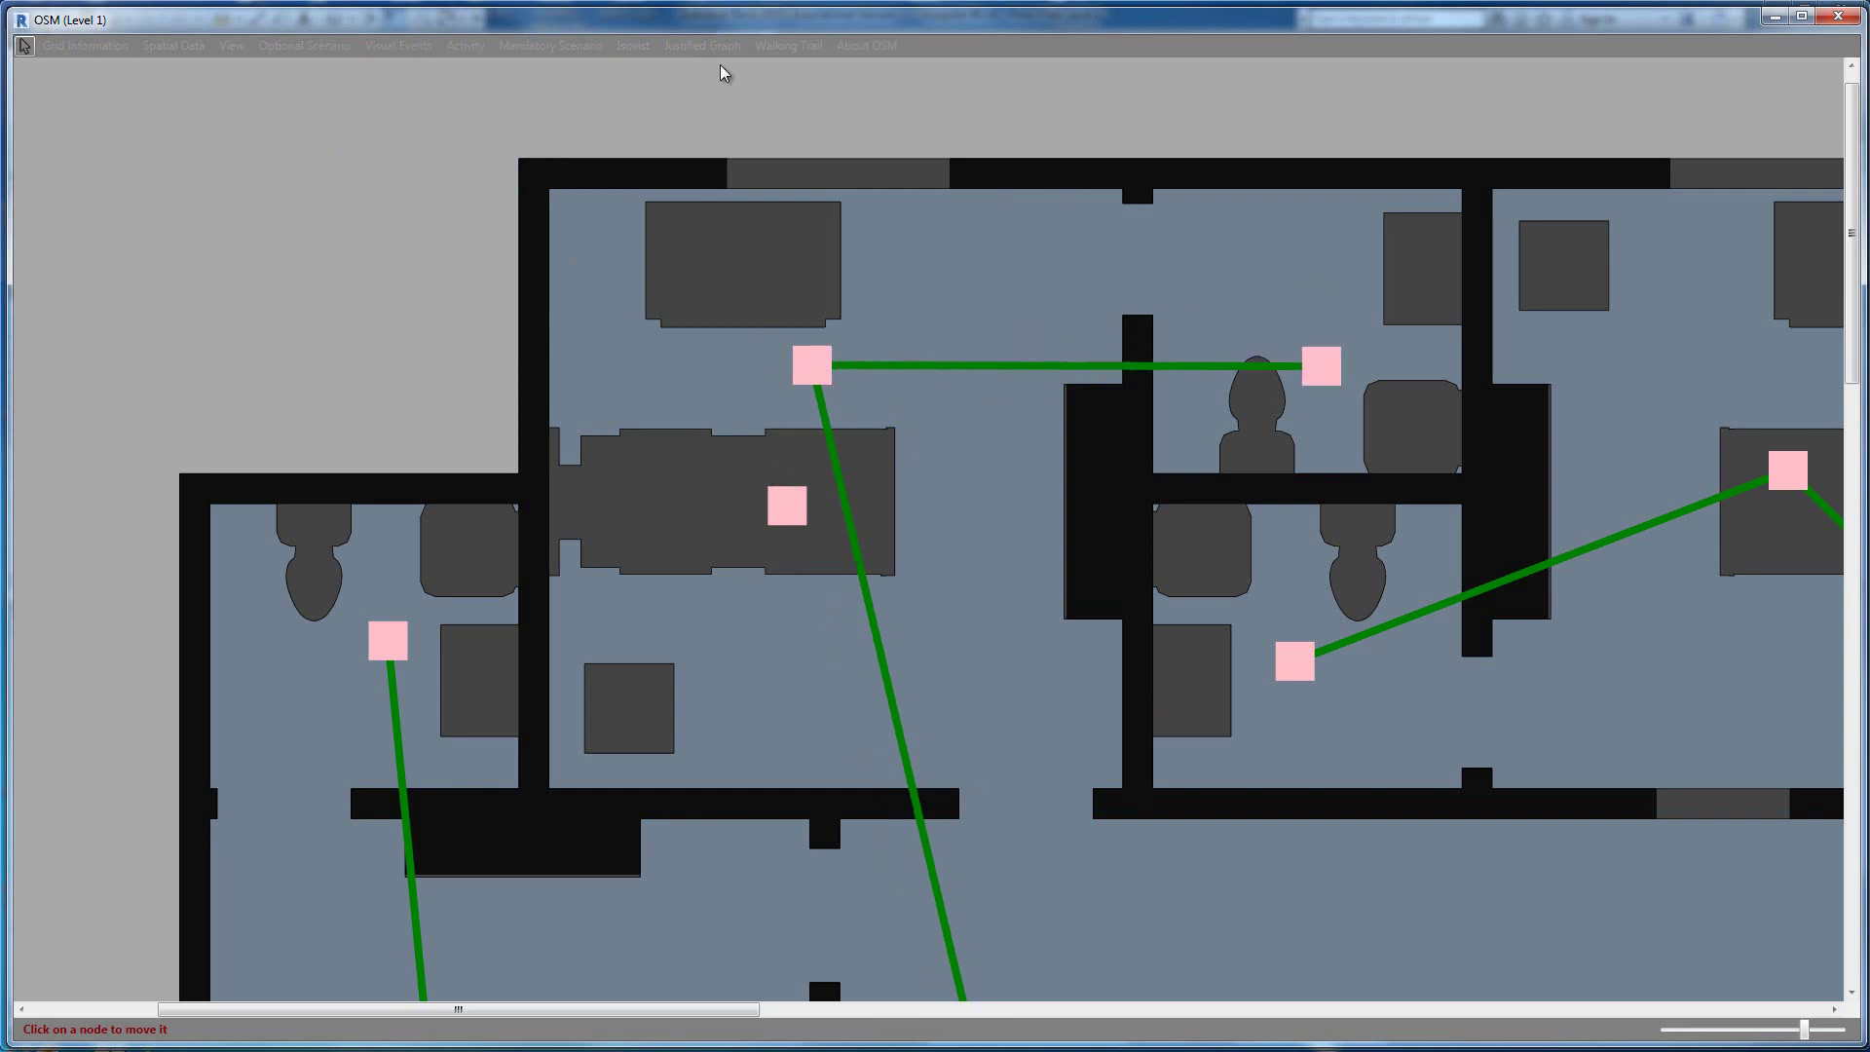
Move the convex space node in the far-left restroom slightly toward its outer wall.
left_click(26, 46)
left_click_drag(376, 653, 331, 659)
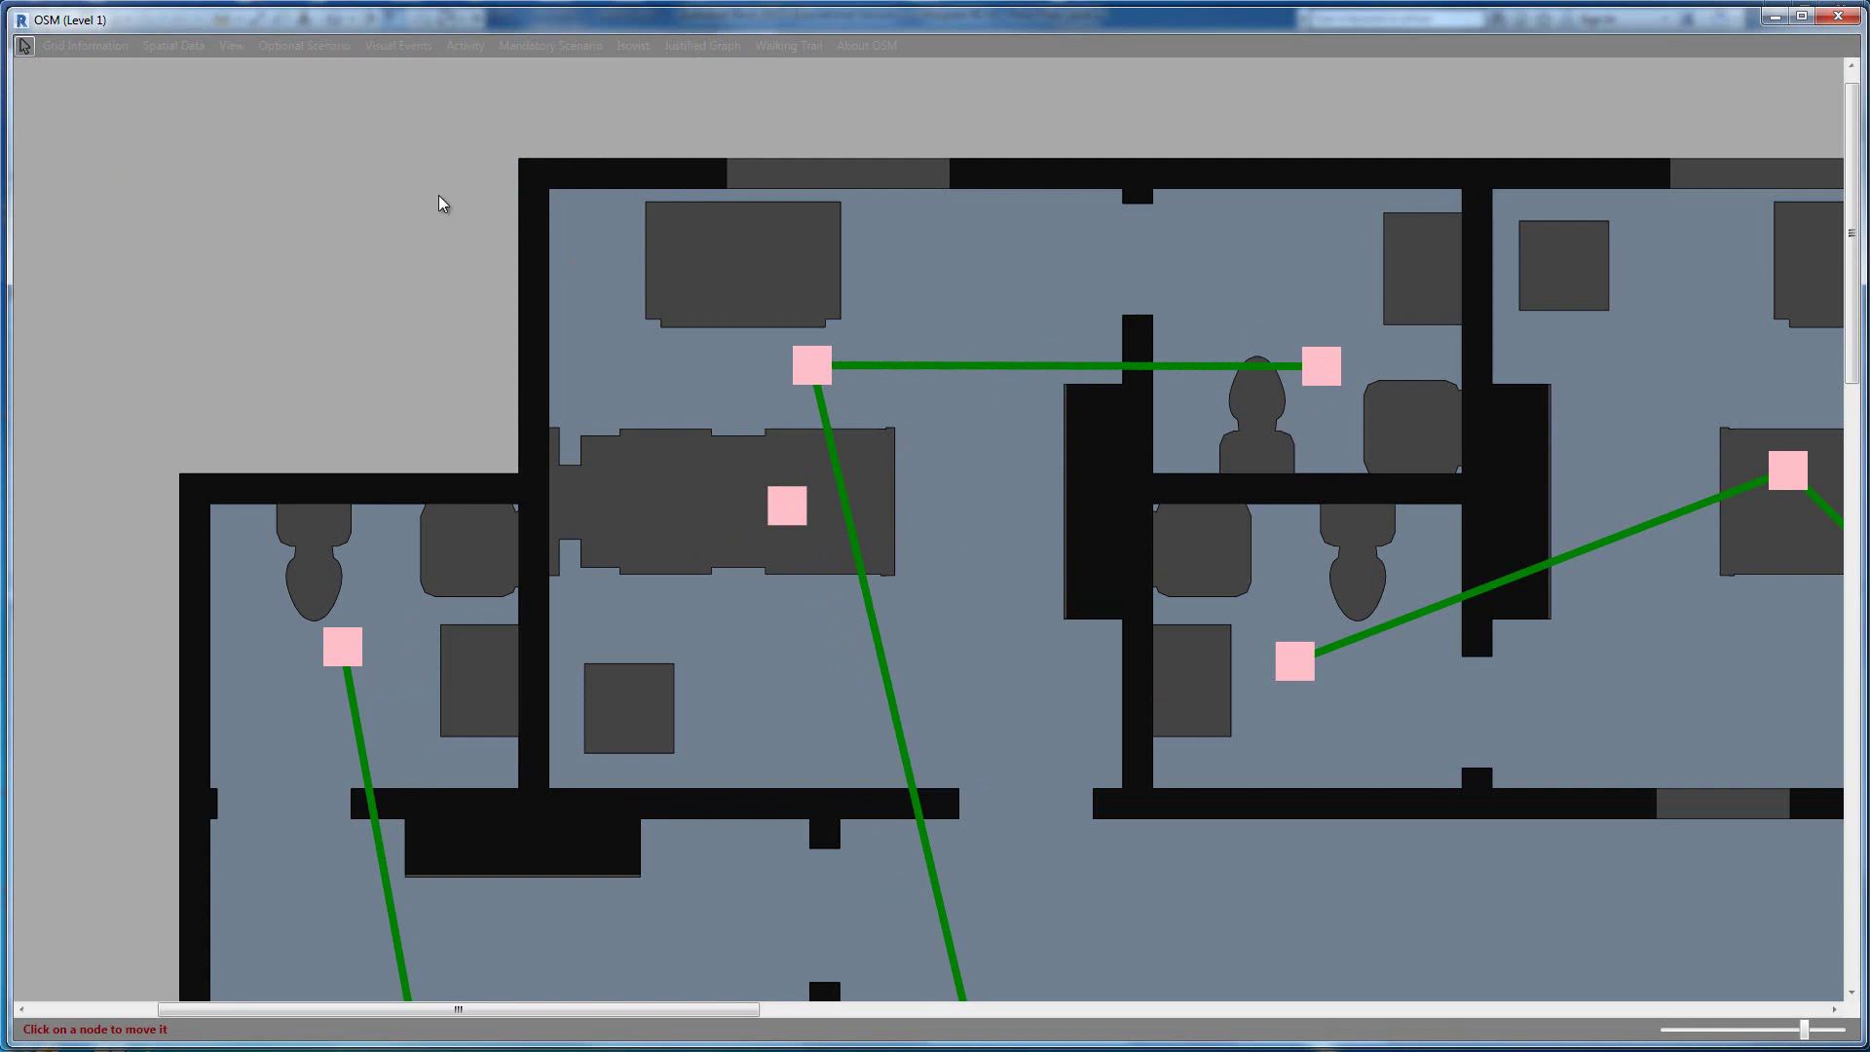
left_click(25, 49)
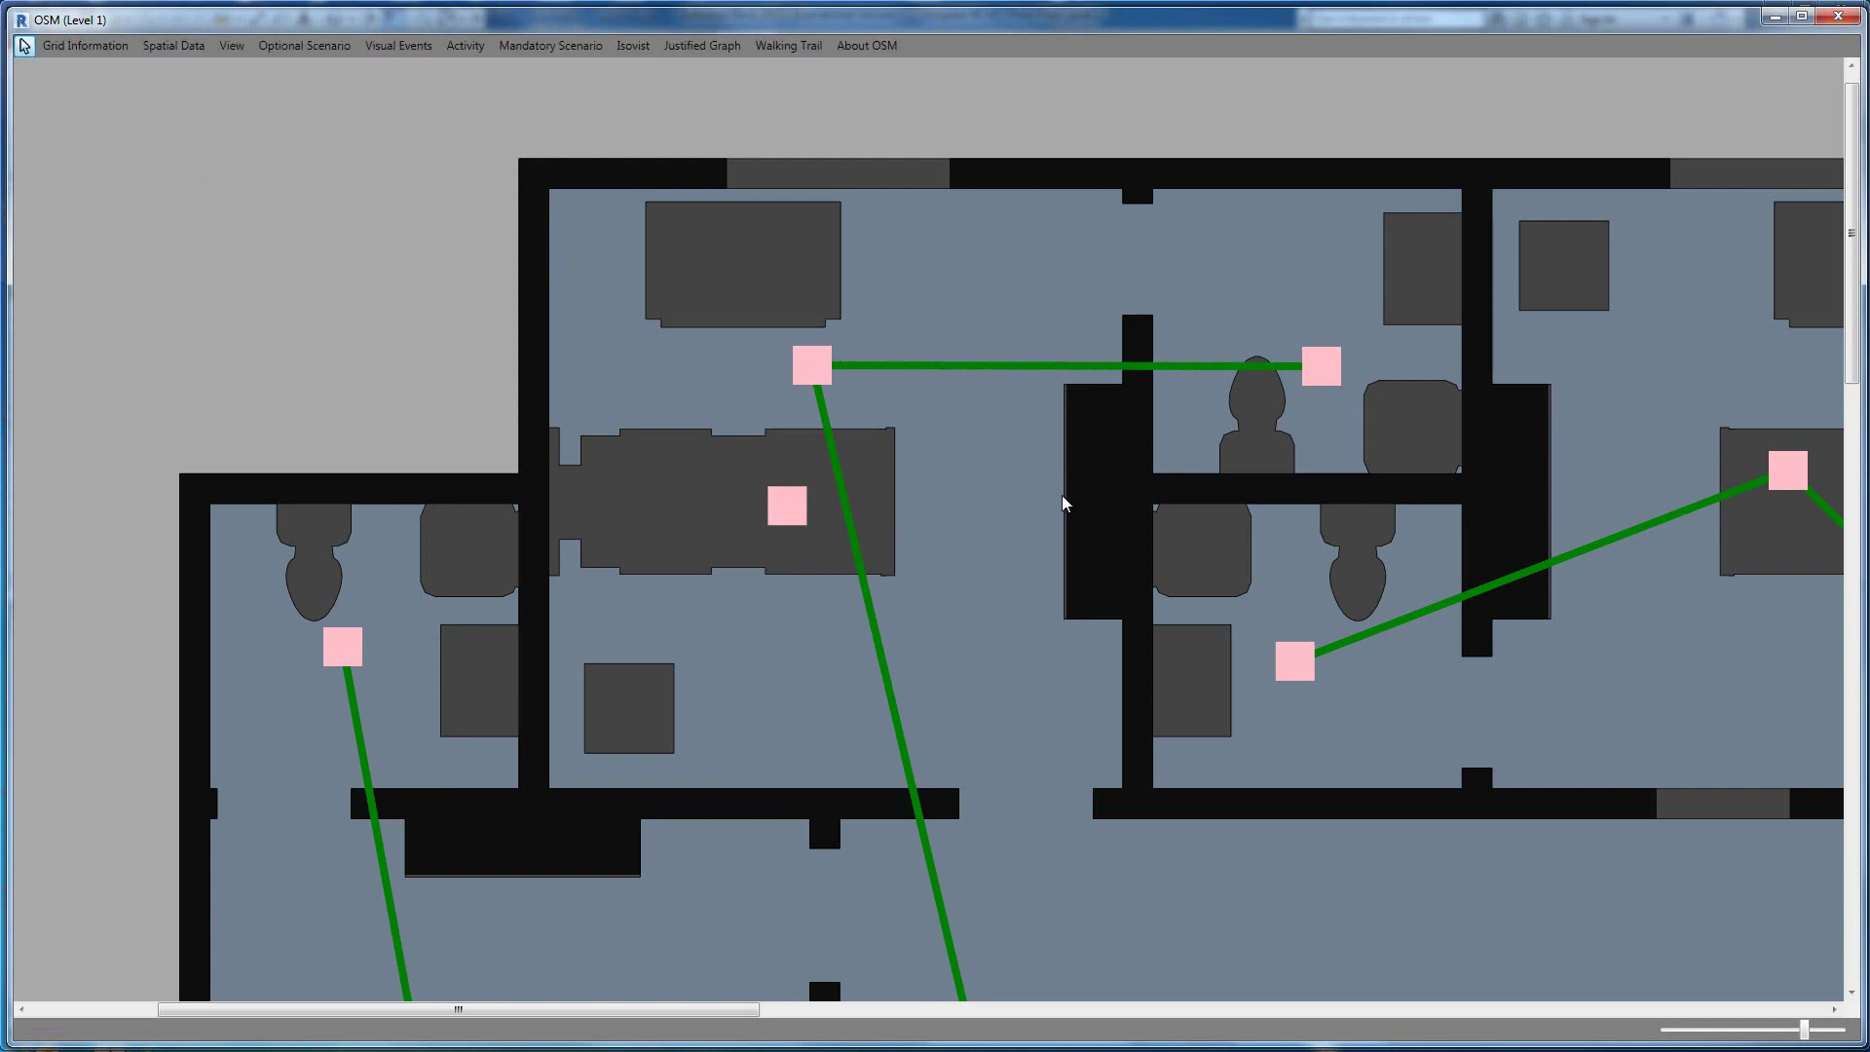
Remove the stray unconnected convex space node over the bed in the plan's upper-left bedroom.
scroll(930, 487, "down", 3)
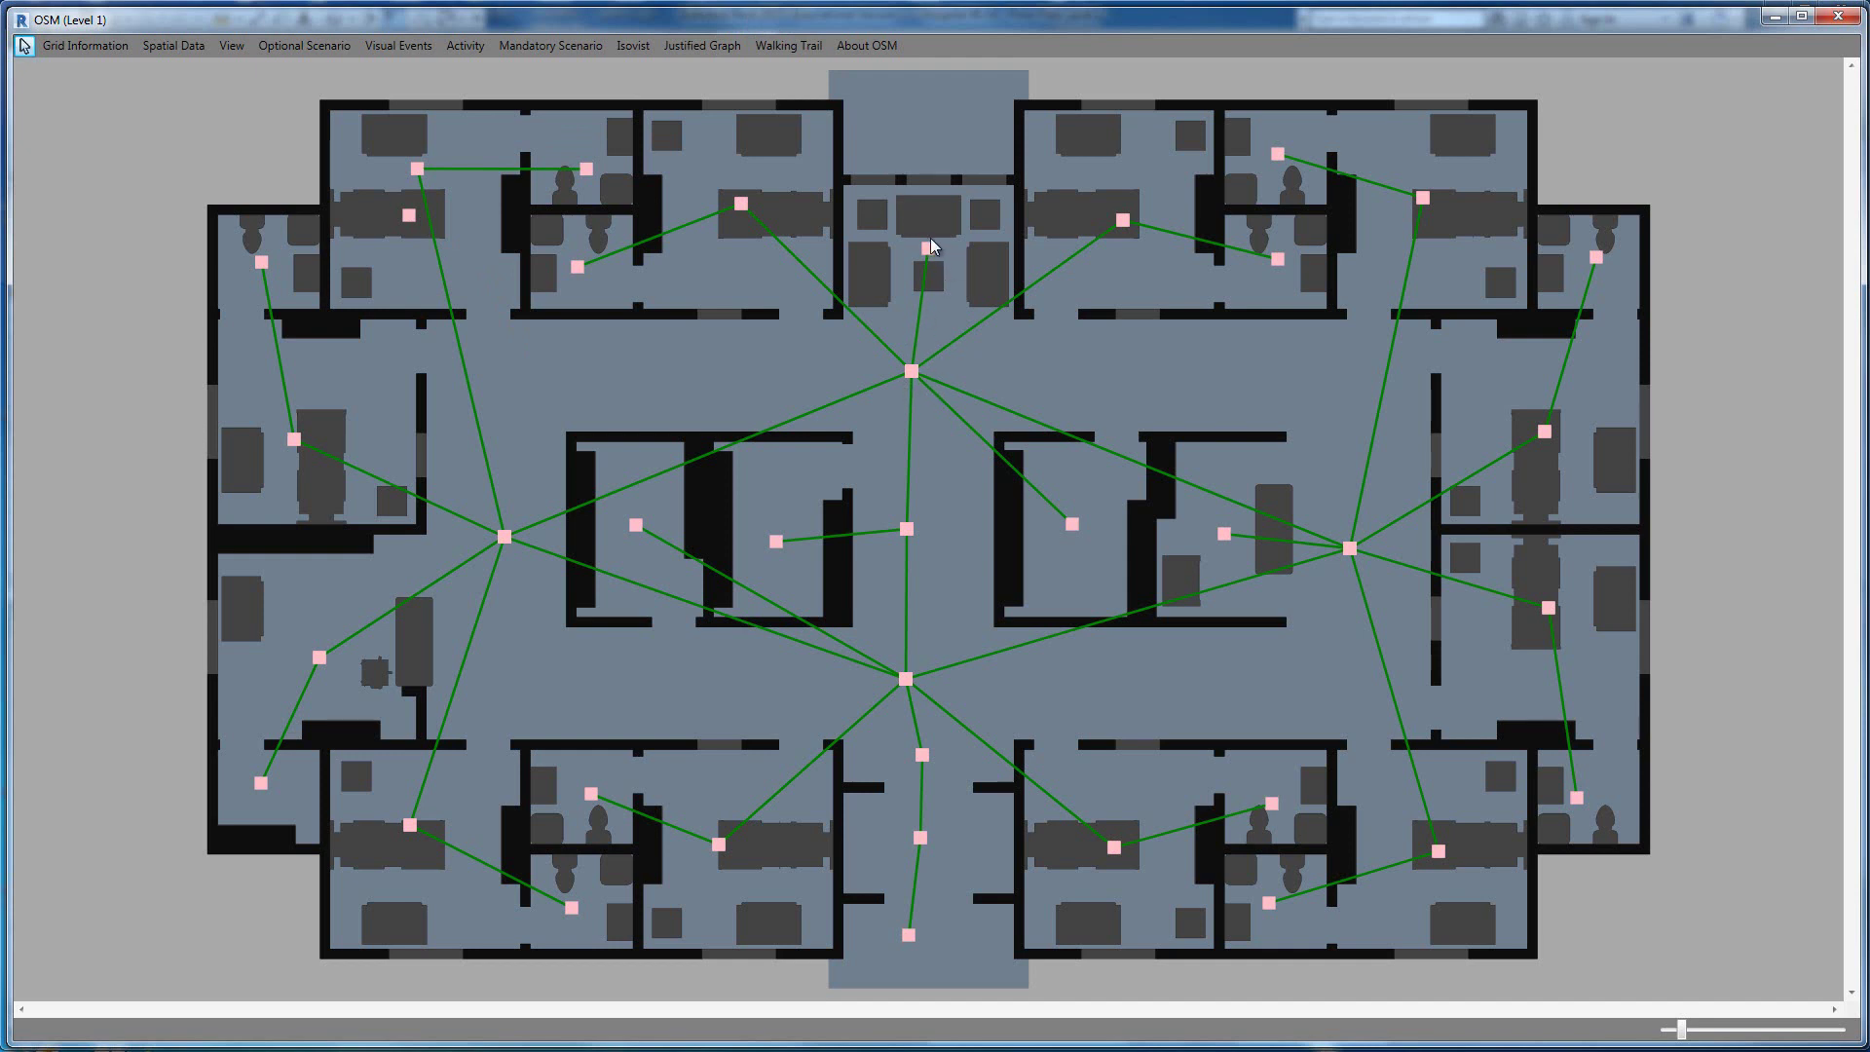
left_click(723, 50)
mouse_move(704, 115)
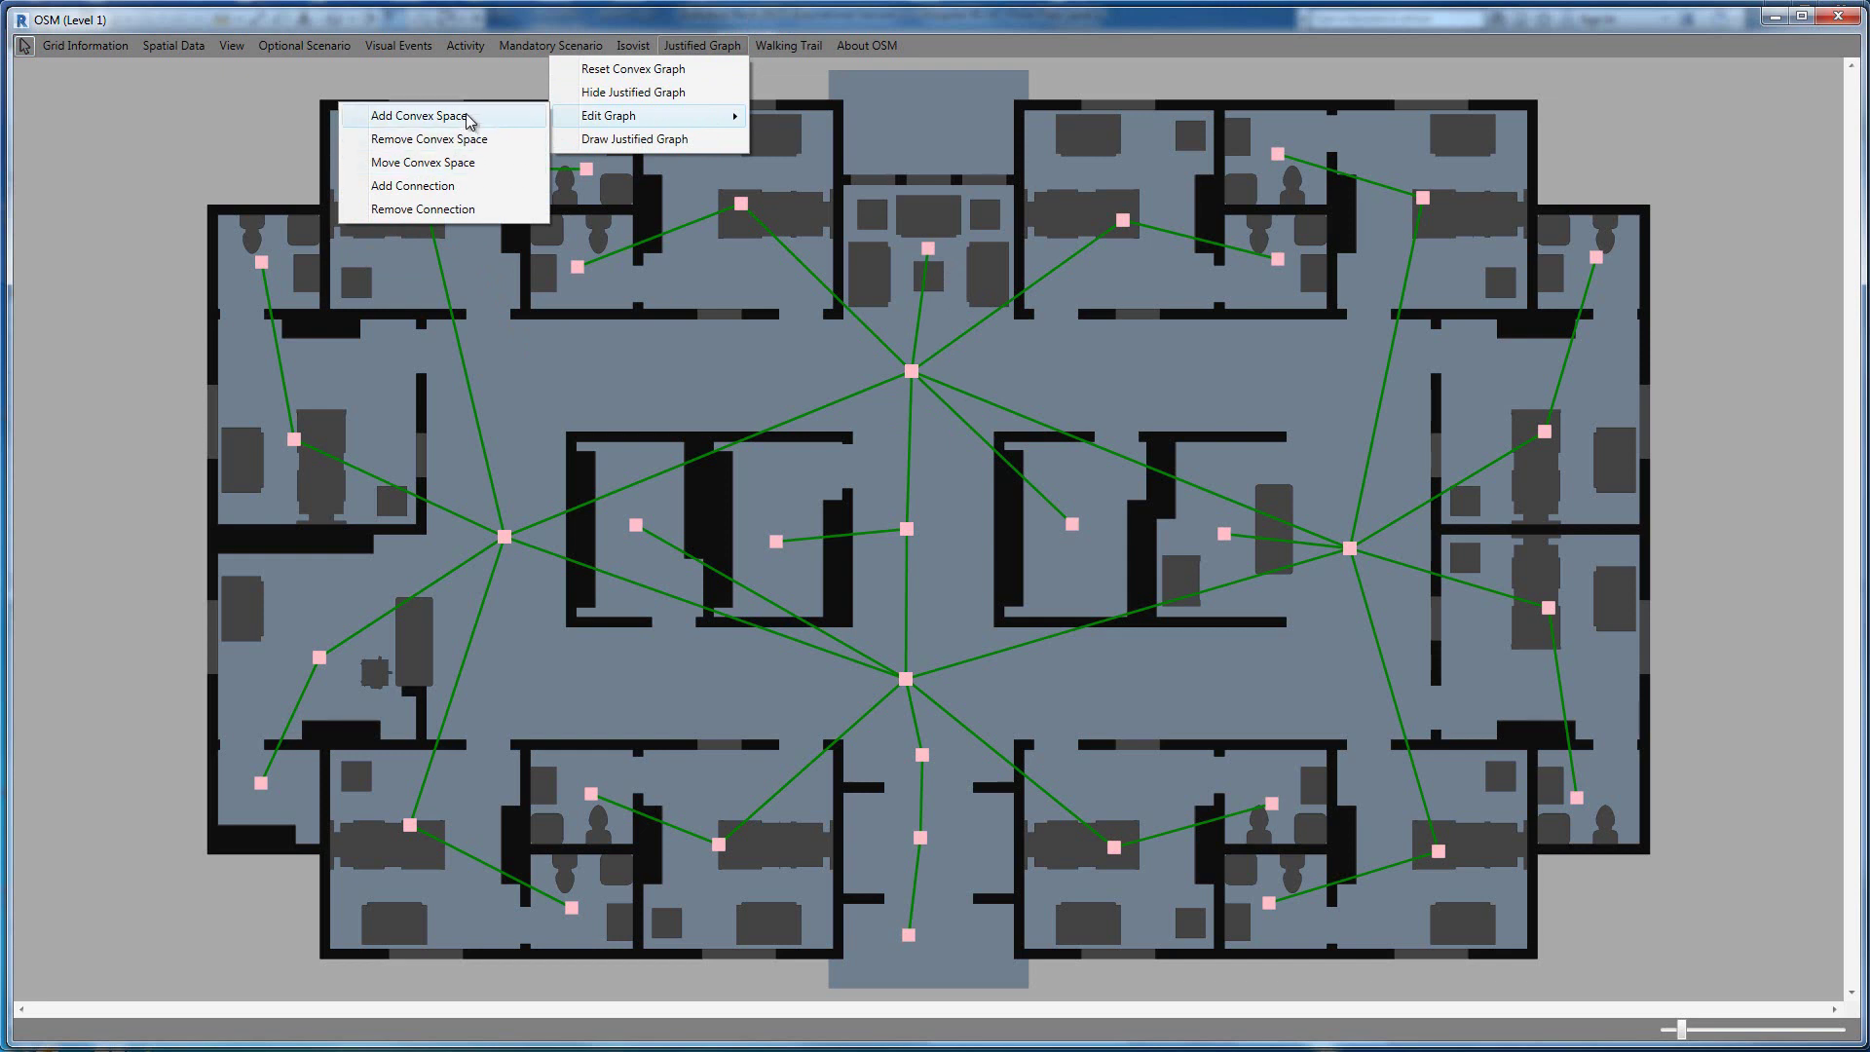
left_click(463, 143)
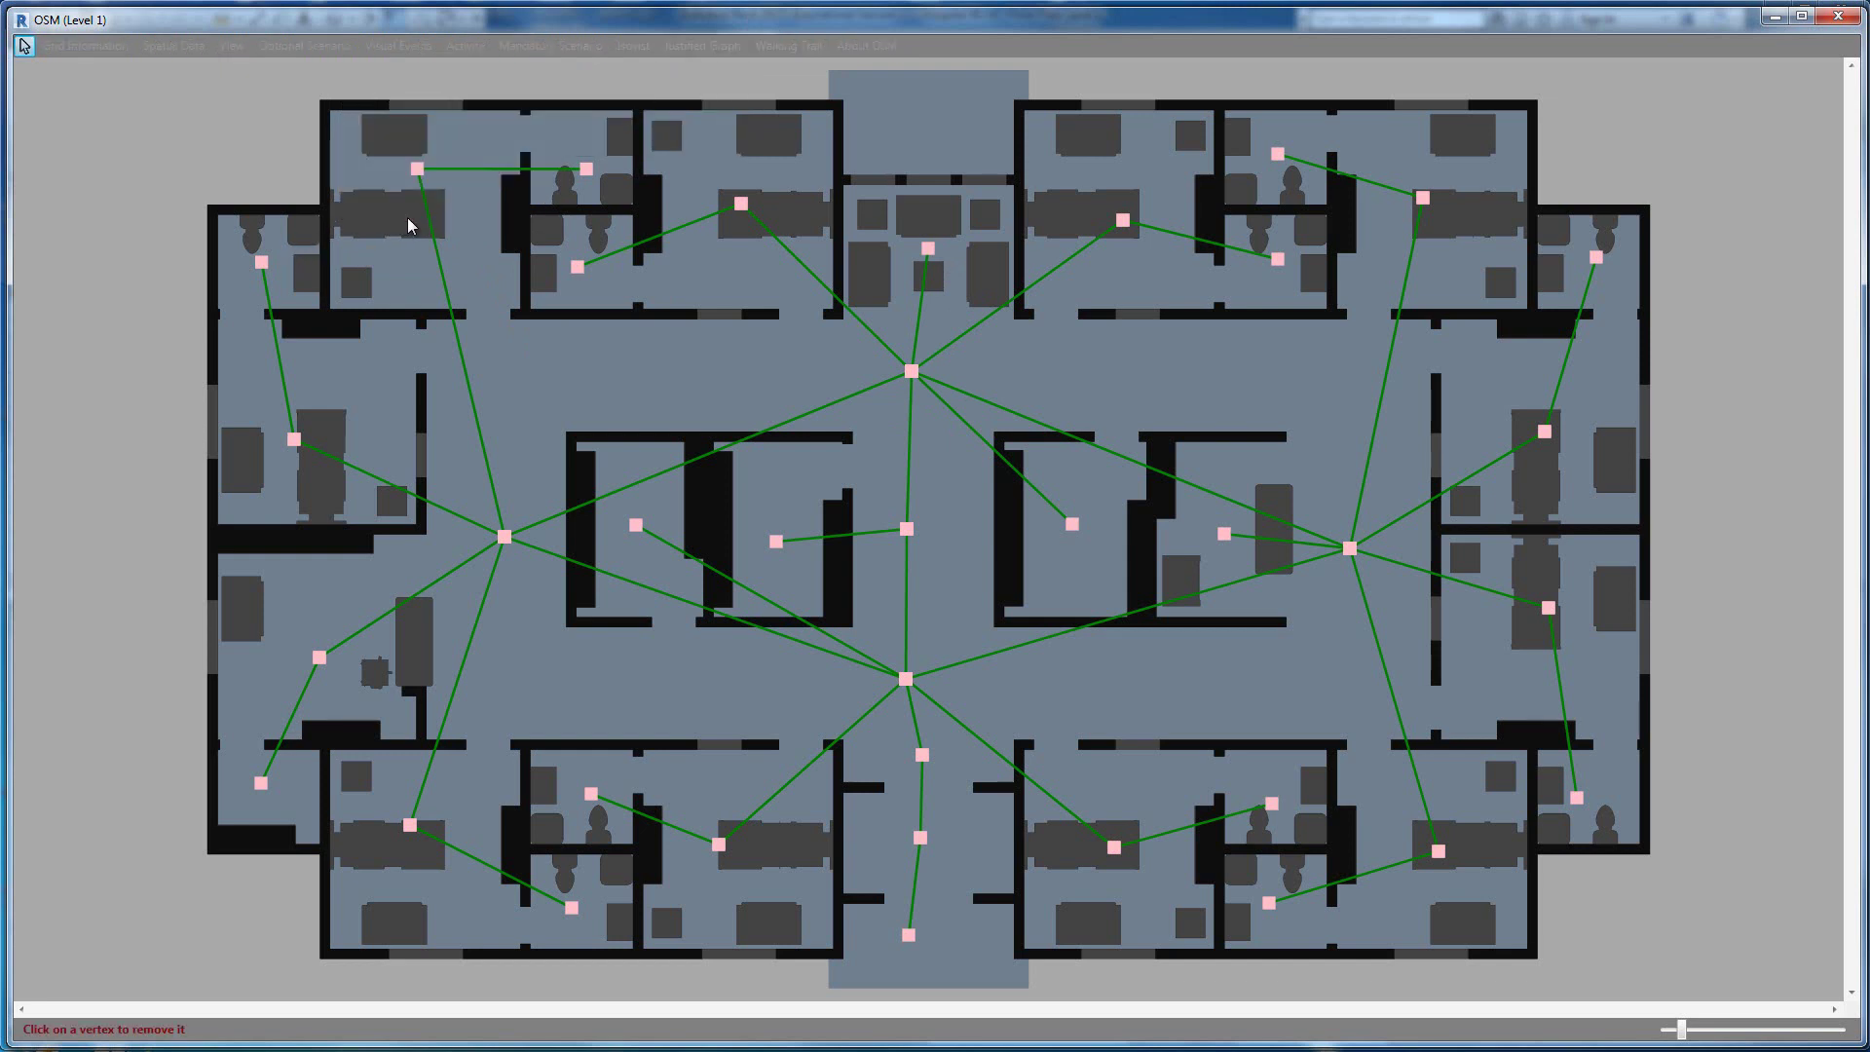
left_click(911, 371)
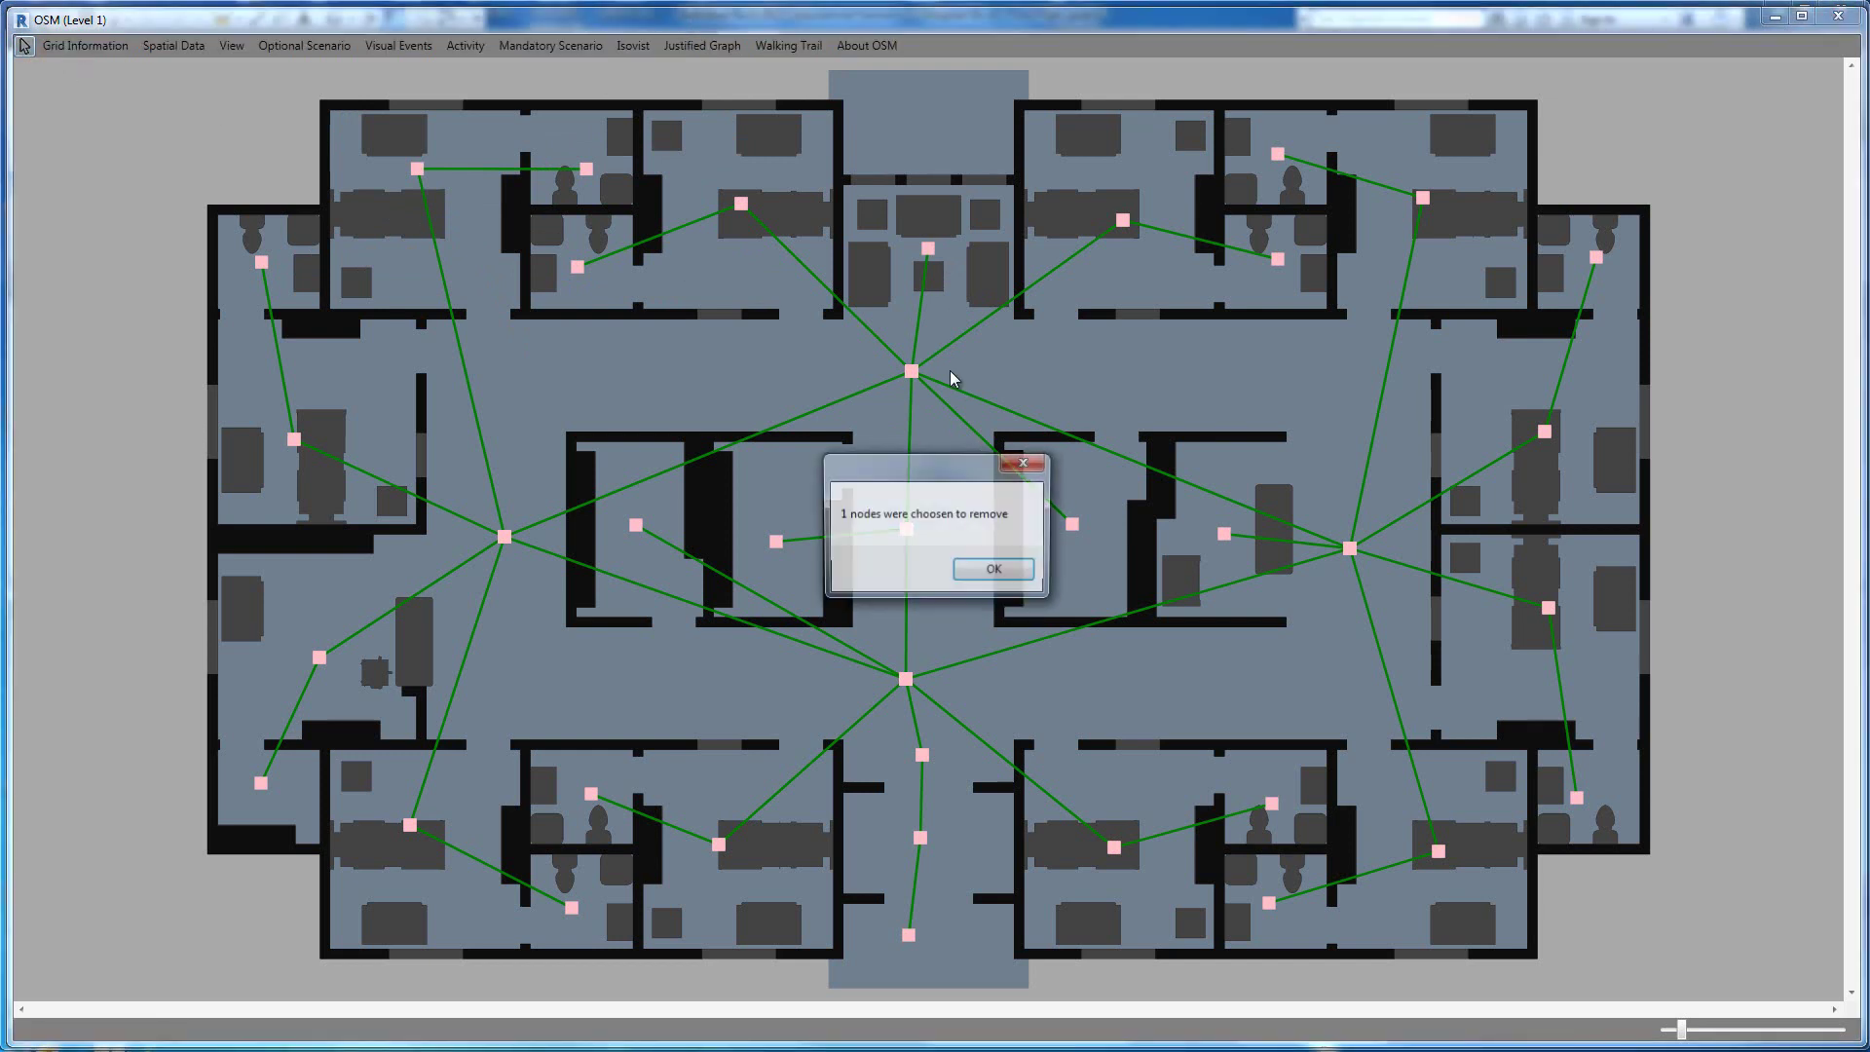
left_click(984, 570)
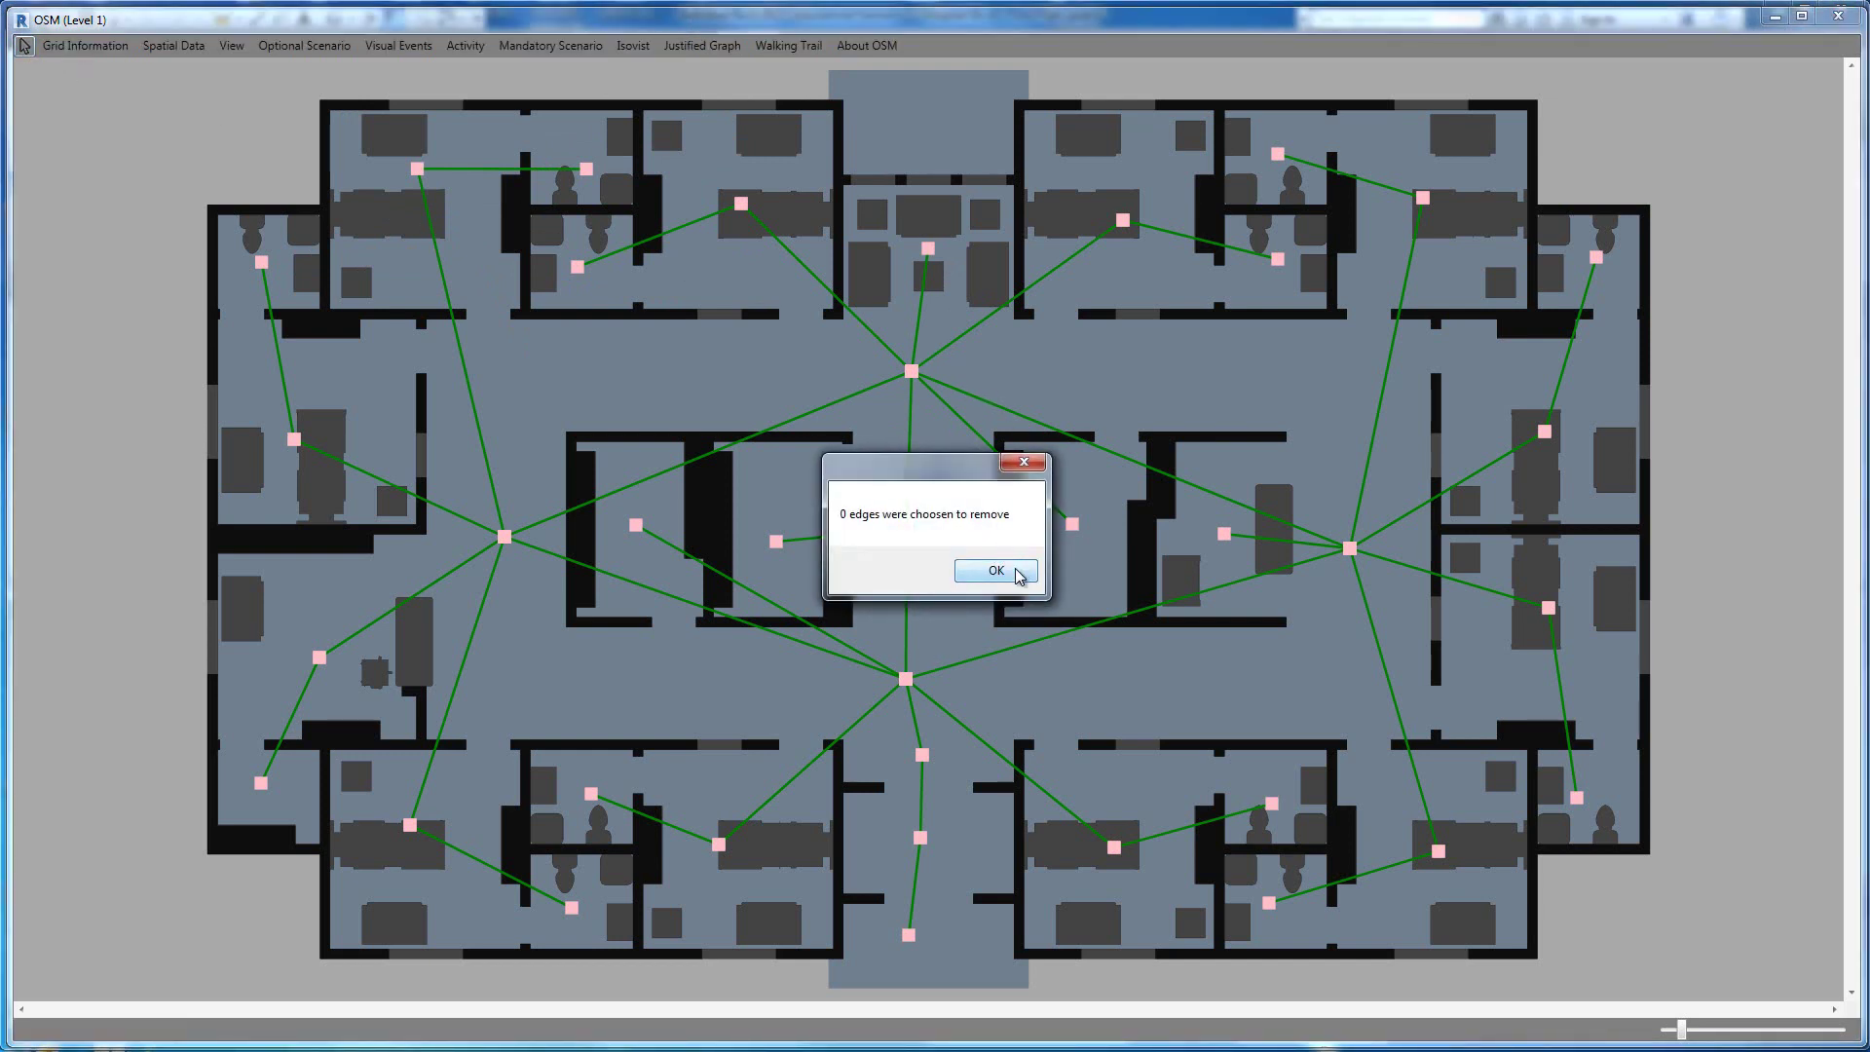
left_click(1016, 575)
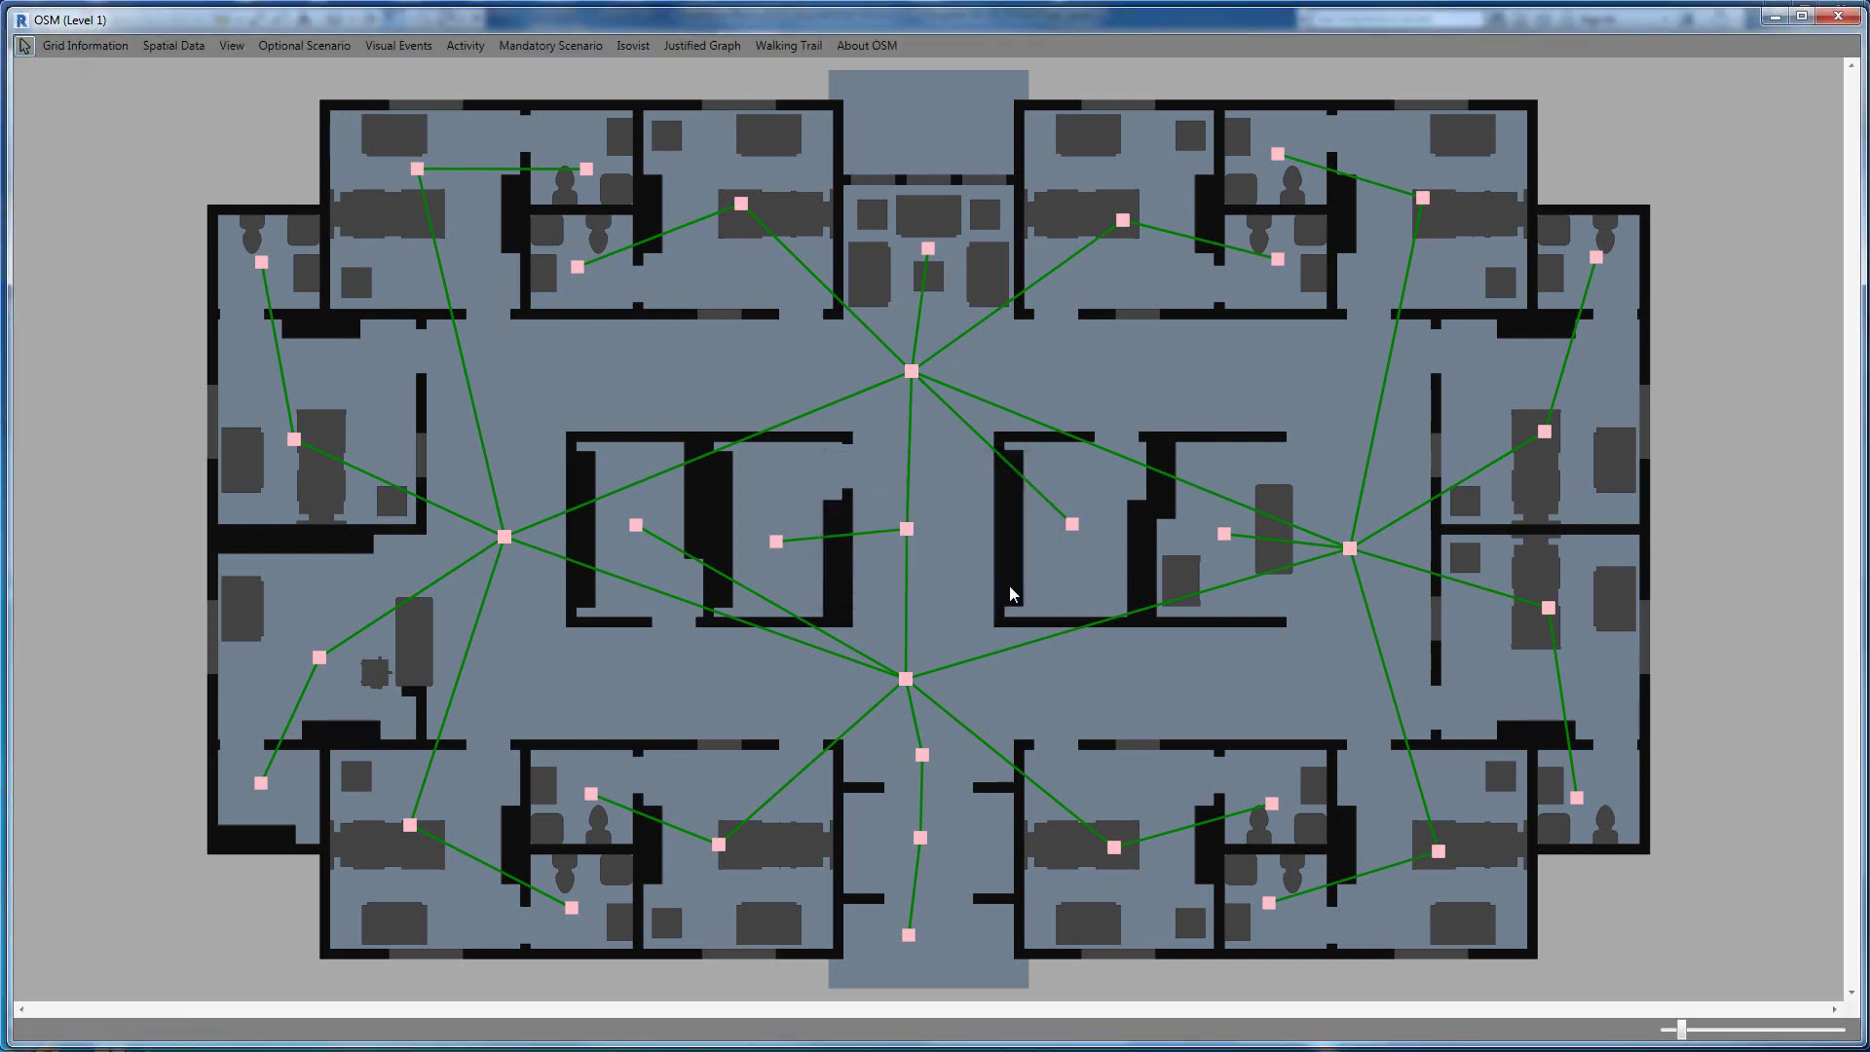
Draw the justified graph rooted at the lowest node of the plan's bottom entrance corridor.
left_click(697, 47)
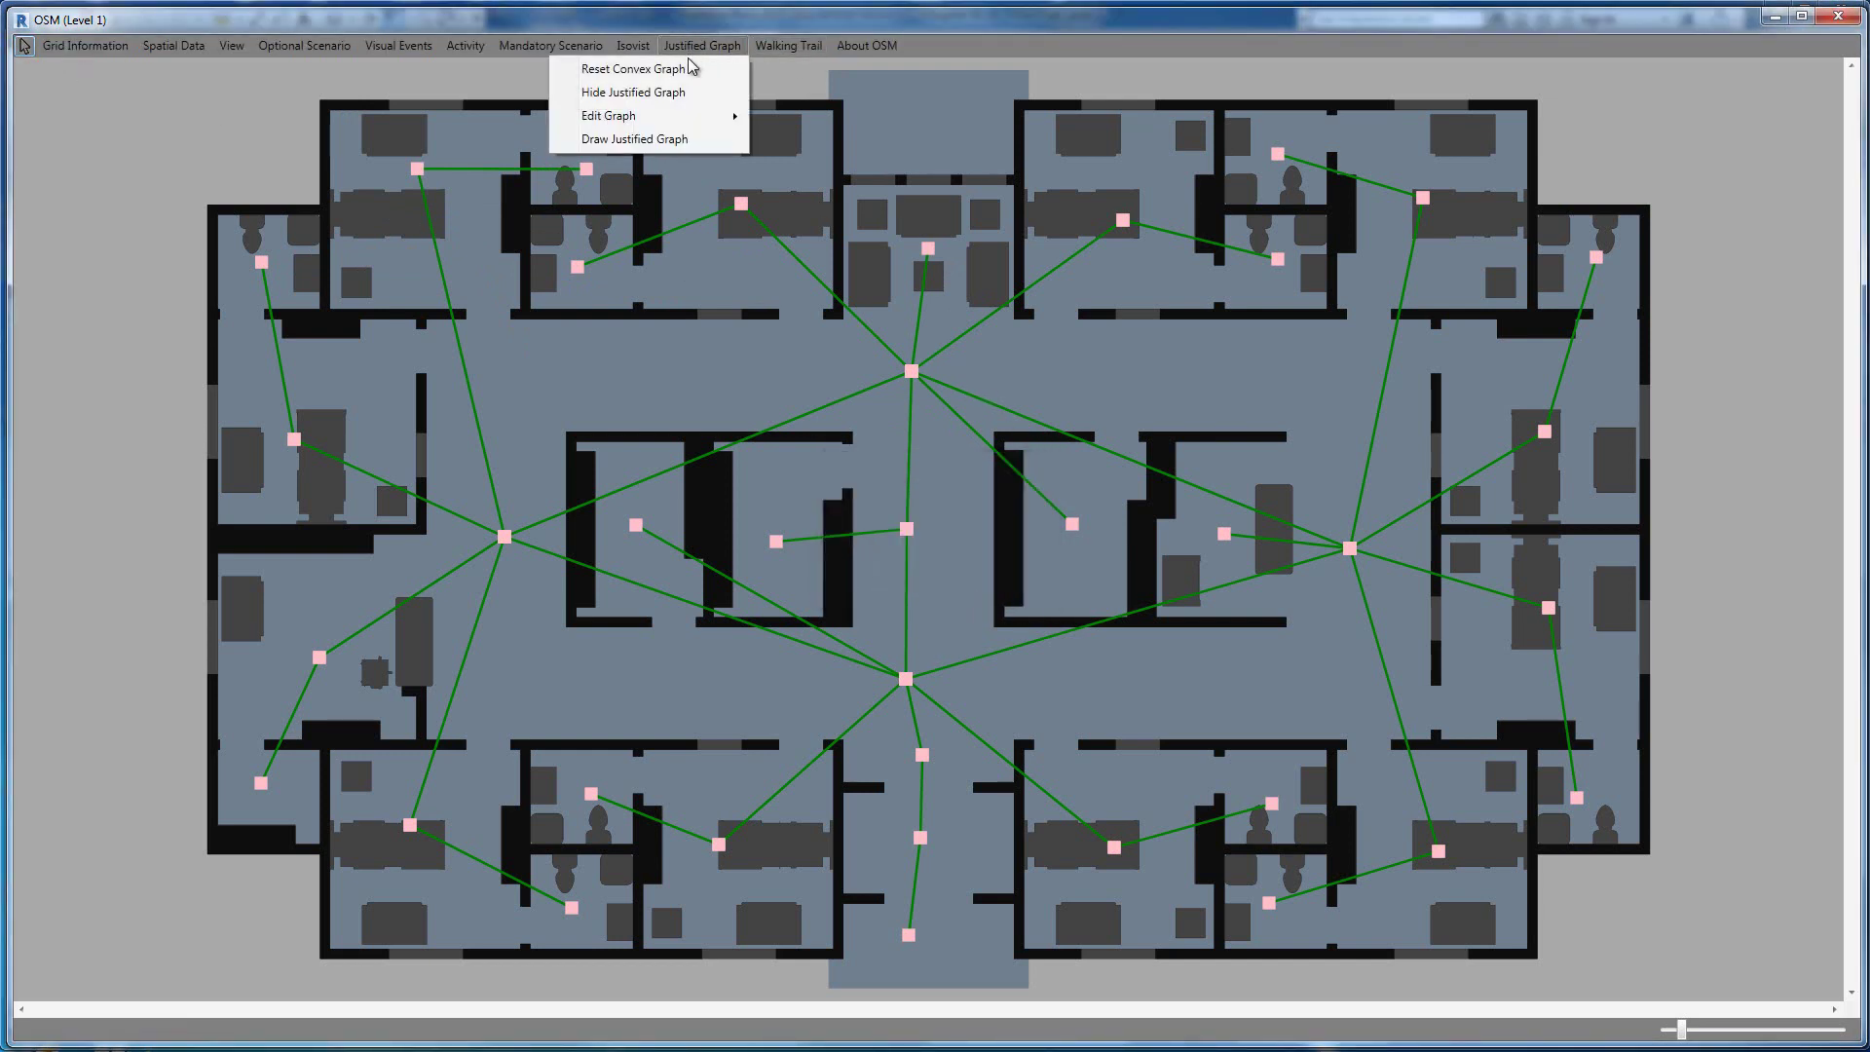
left_click(675, 139)
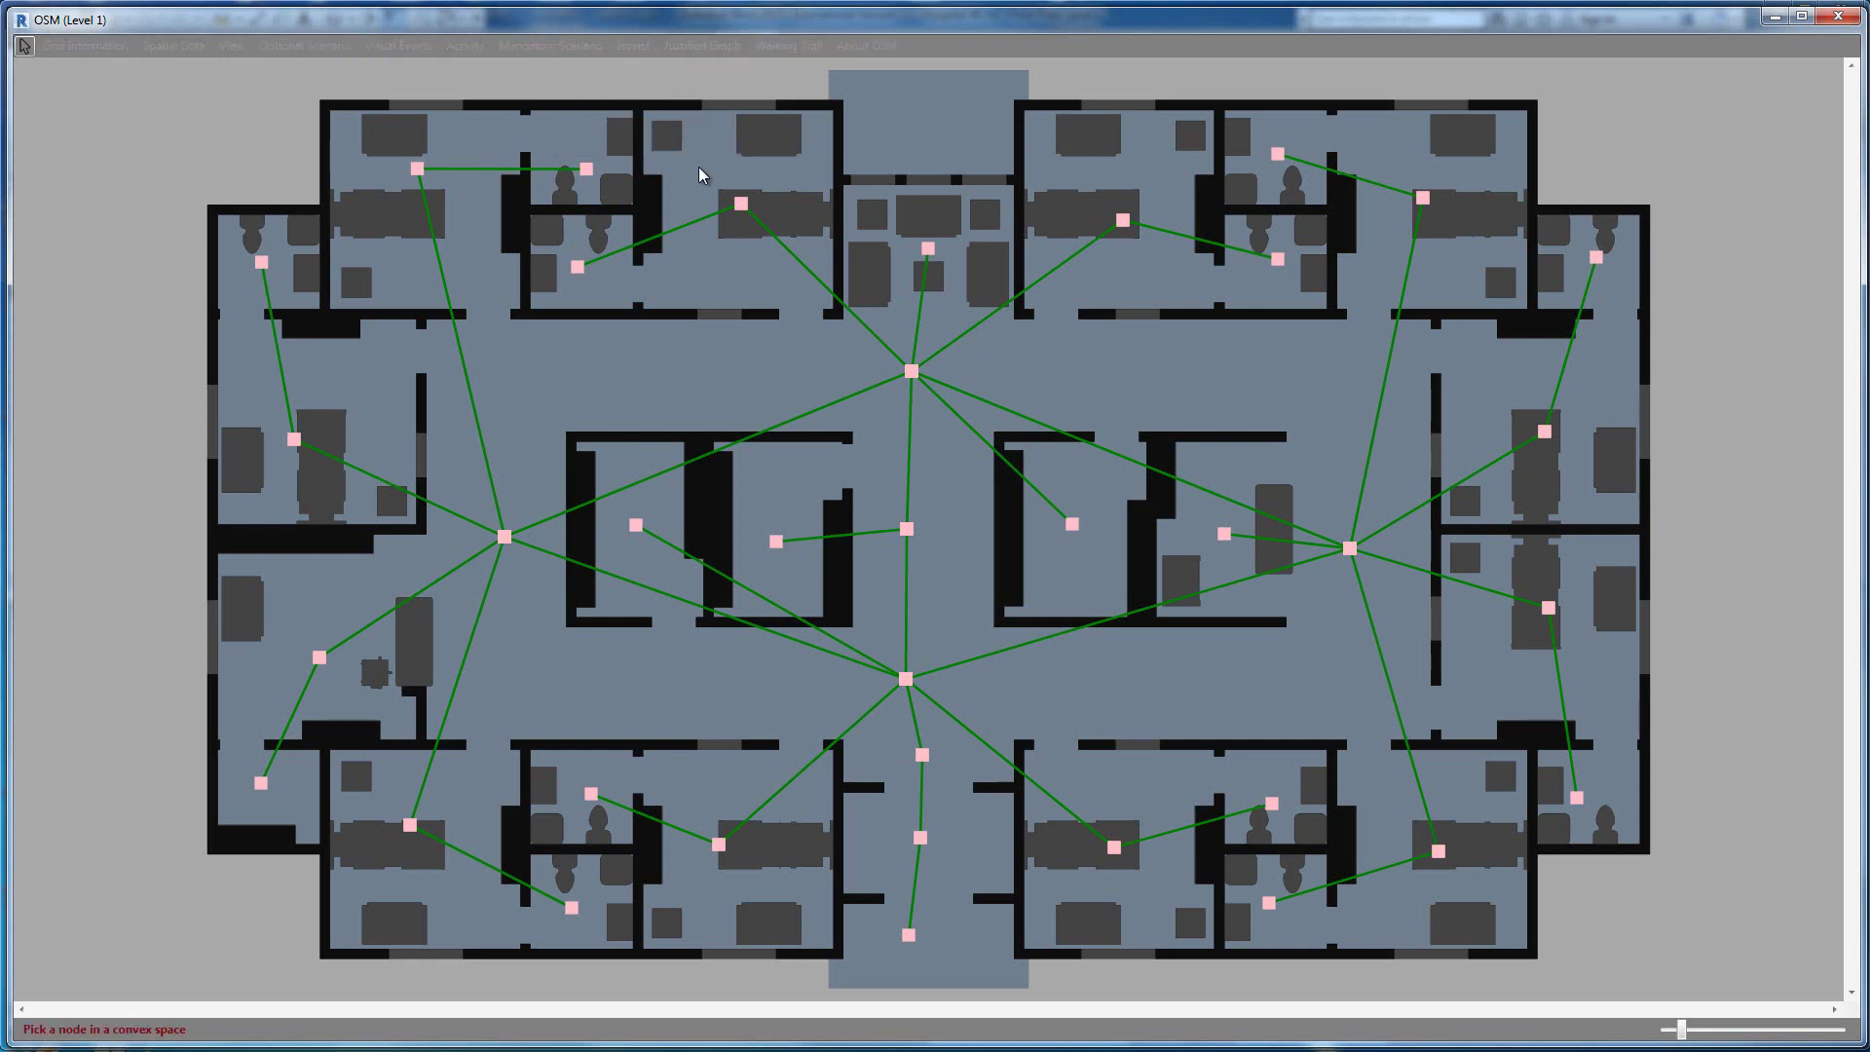
left_click(909, 935)
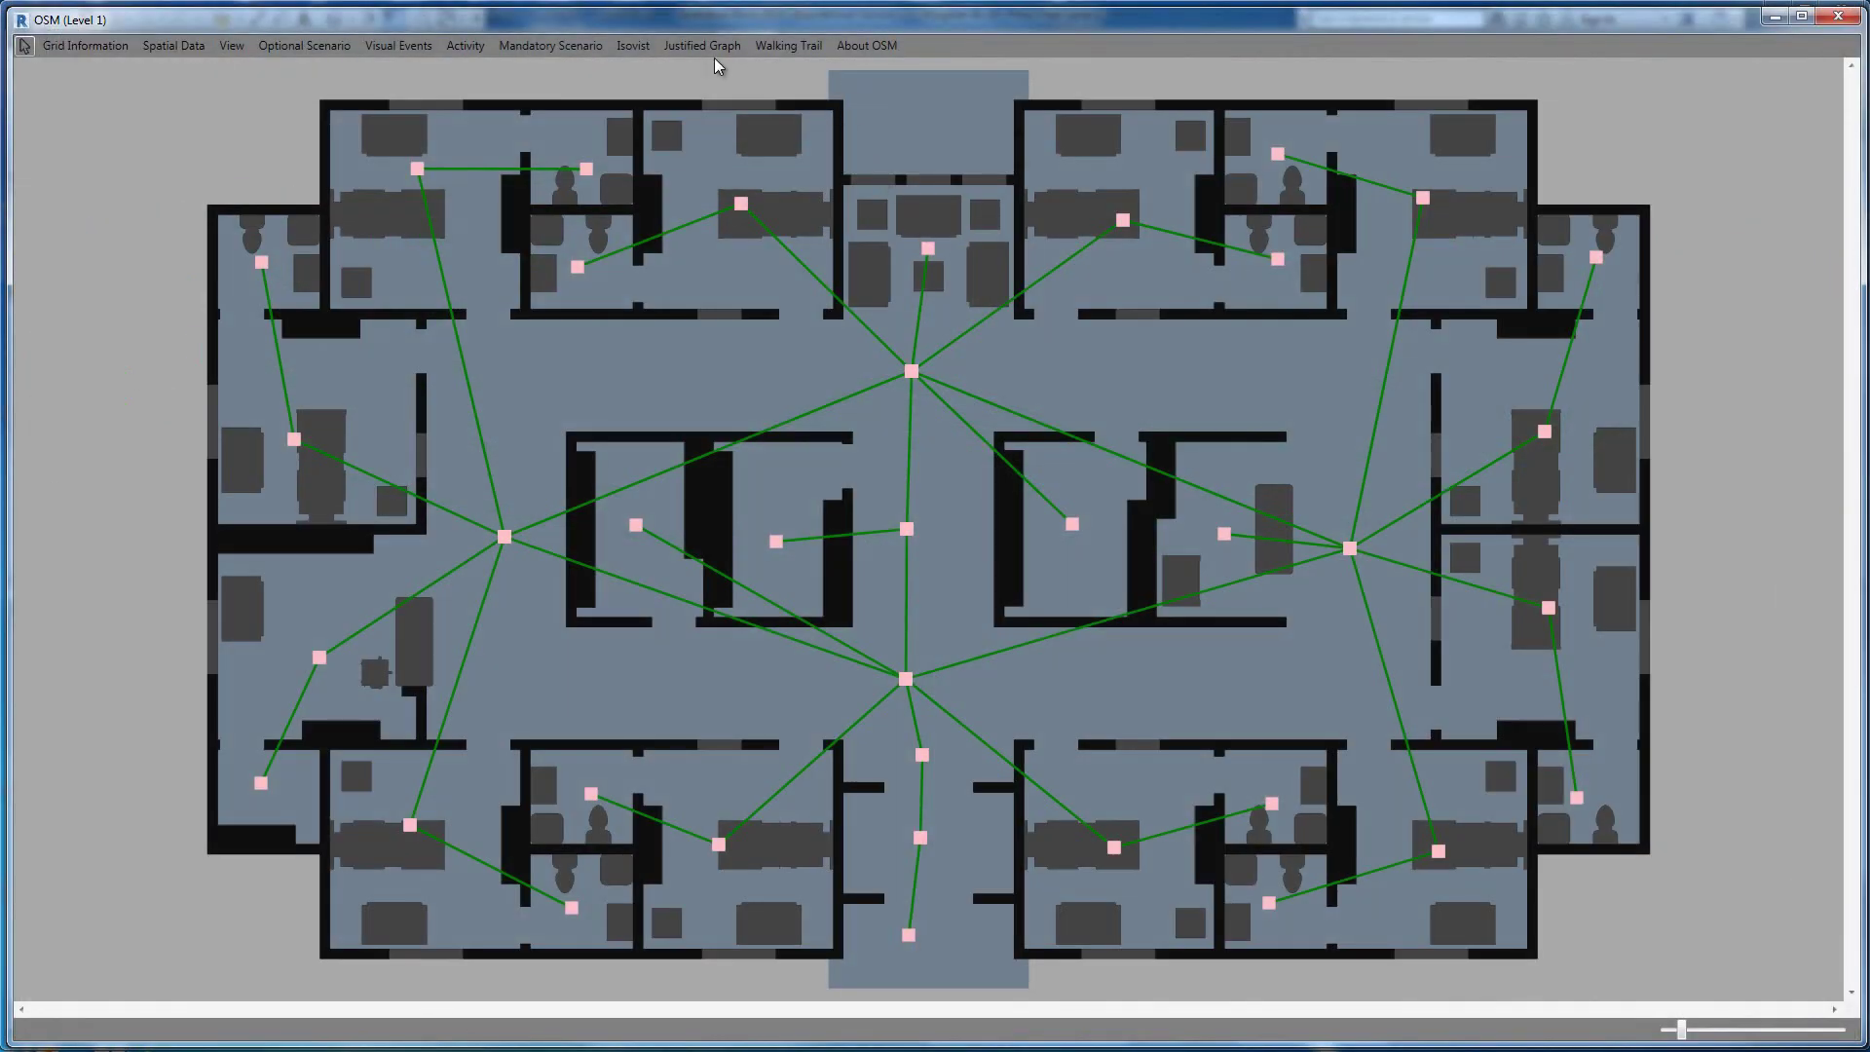
Draw the justified graph rooted at the node in the central passage between the two core blocks.
left_click(680, 45)
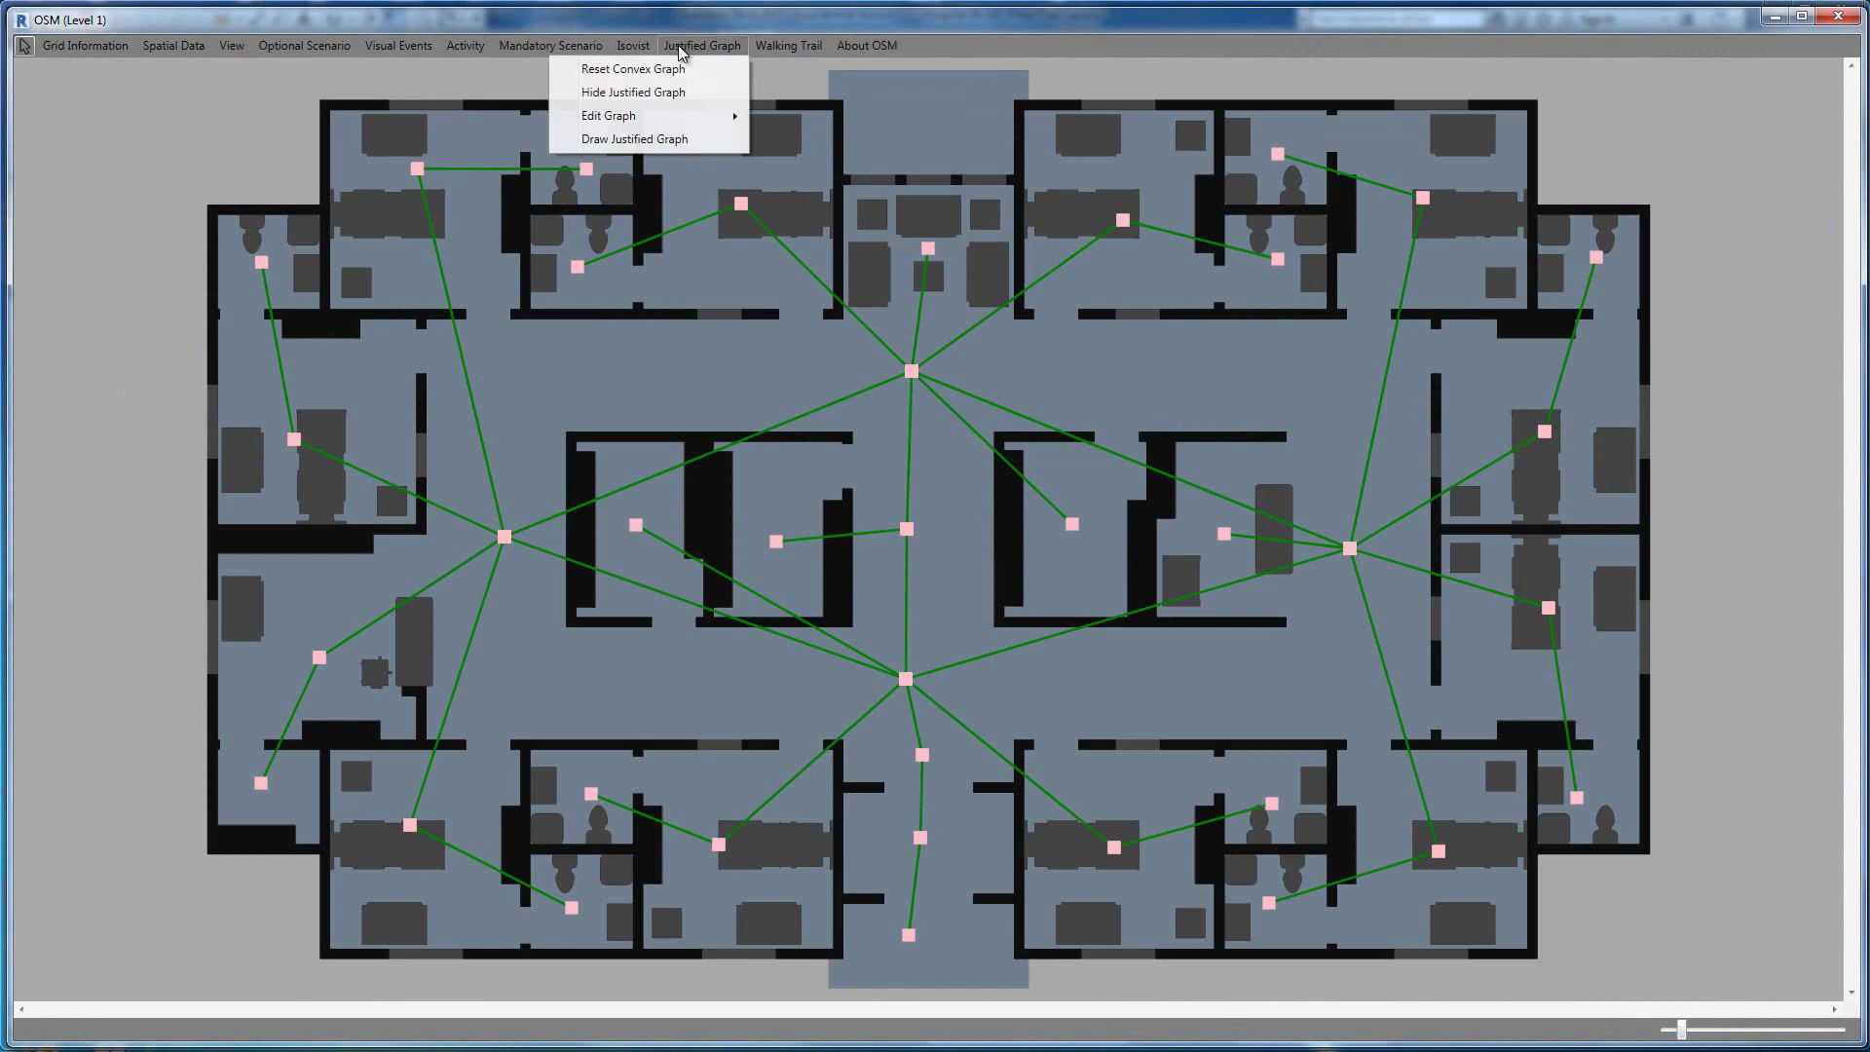
left_click(676, 140)
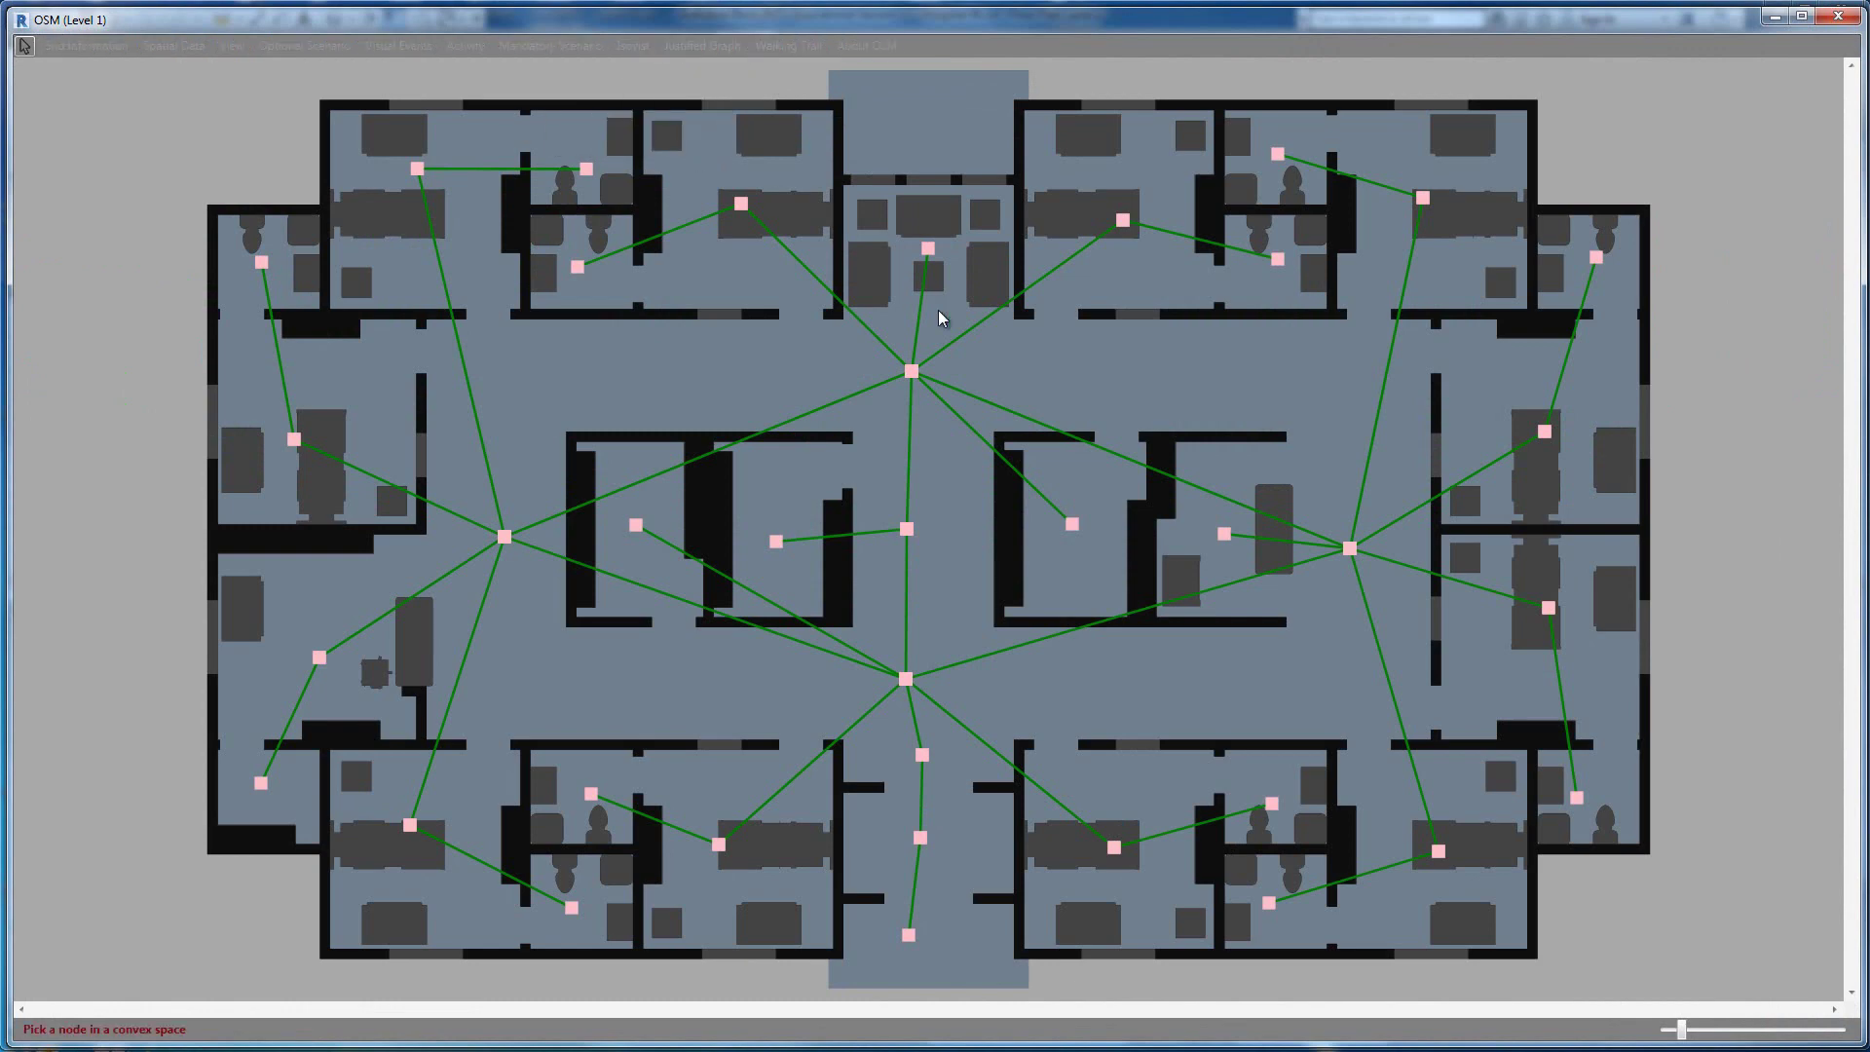
left_click(906, 529)
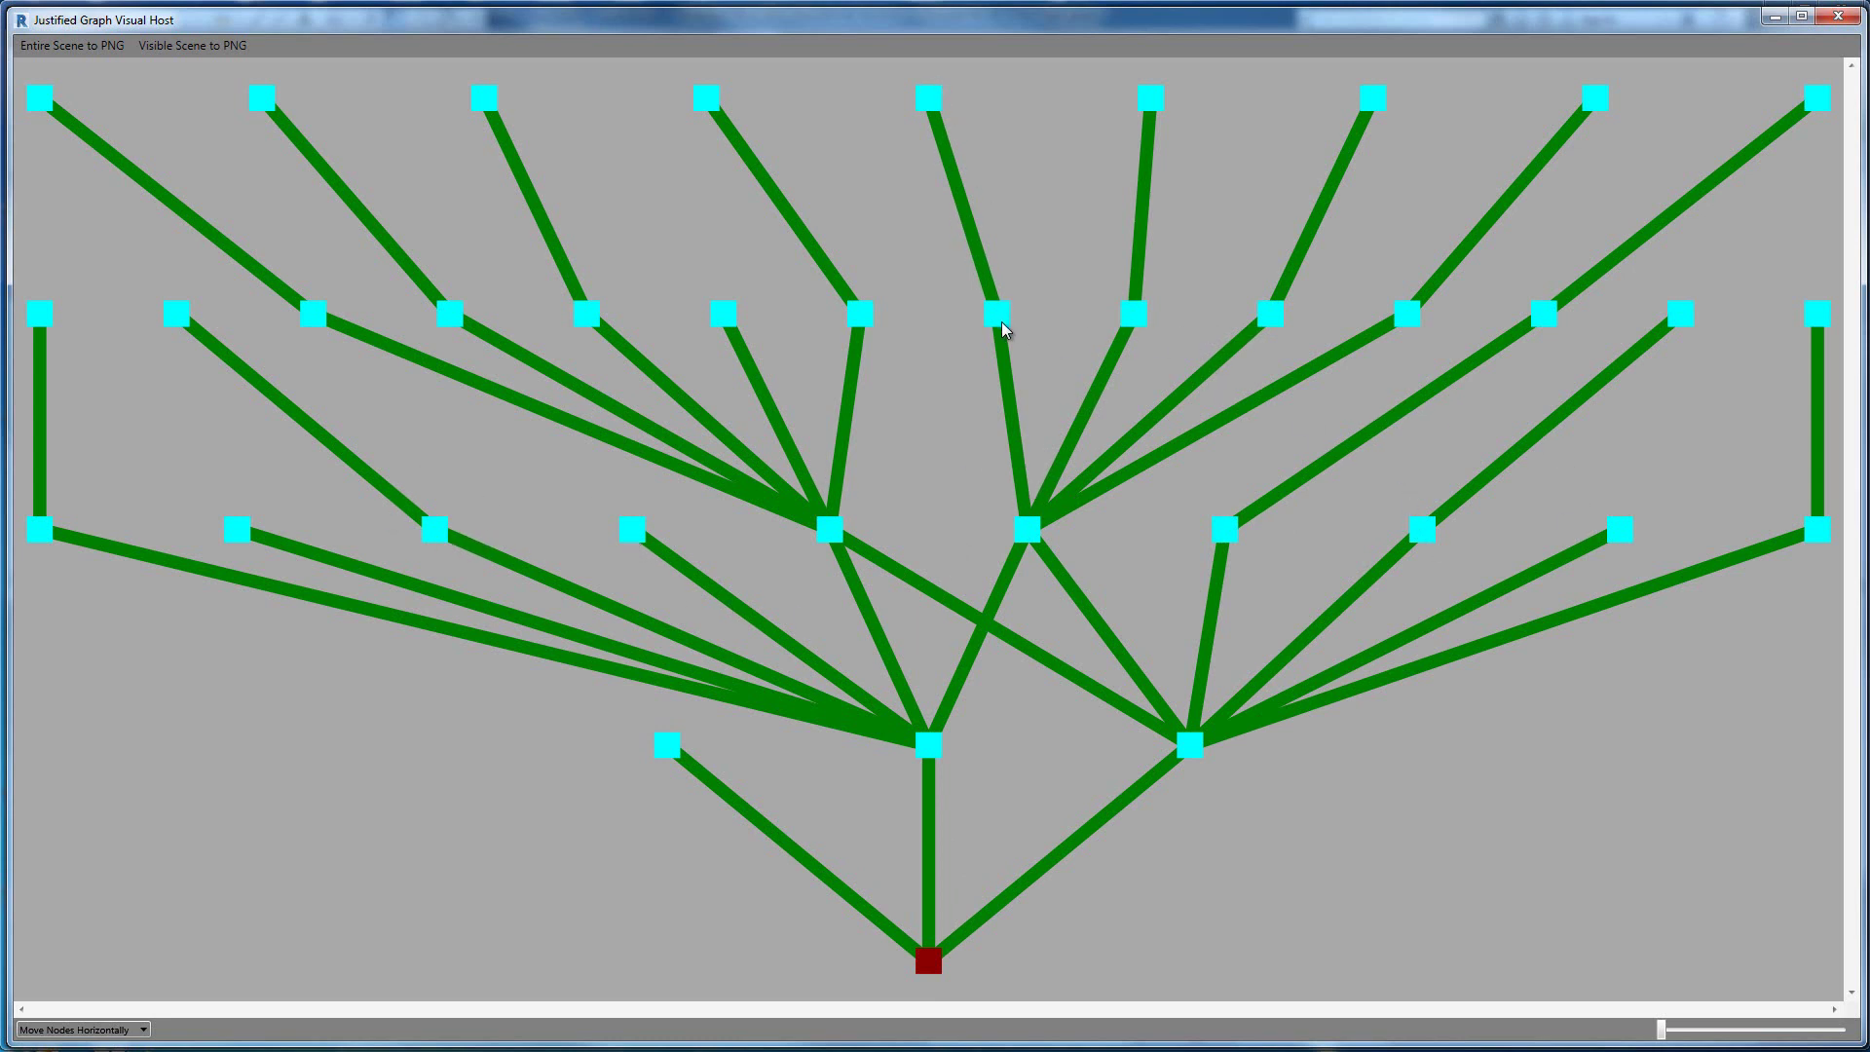
Shift two central justified-graph nodes horizontally, set movement to Move Nodes Freely to raise another node, and close the graph.
left_click_drag(1024, 534, 1003, 530)
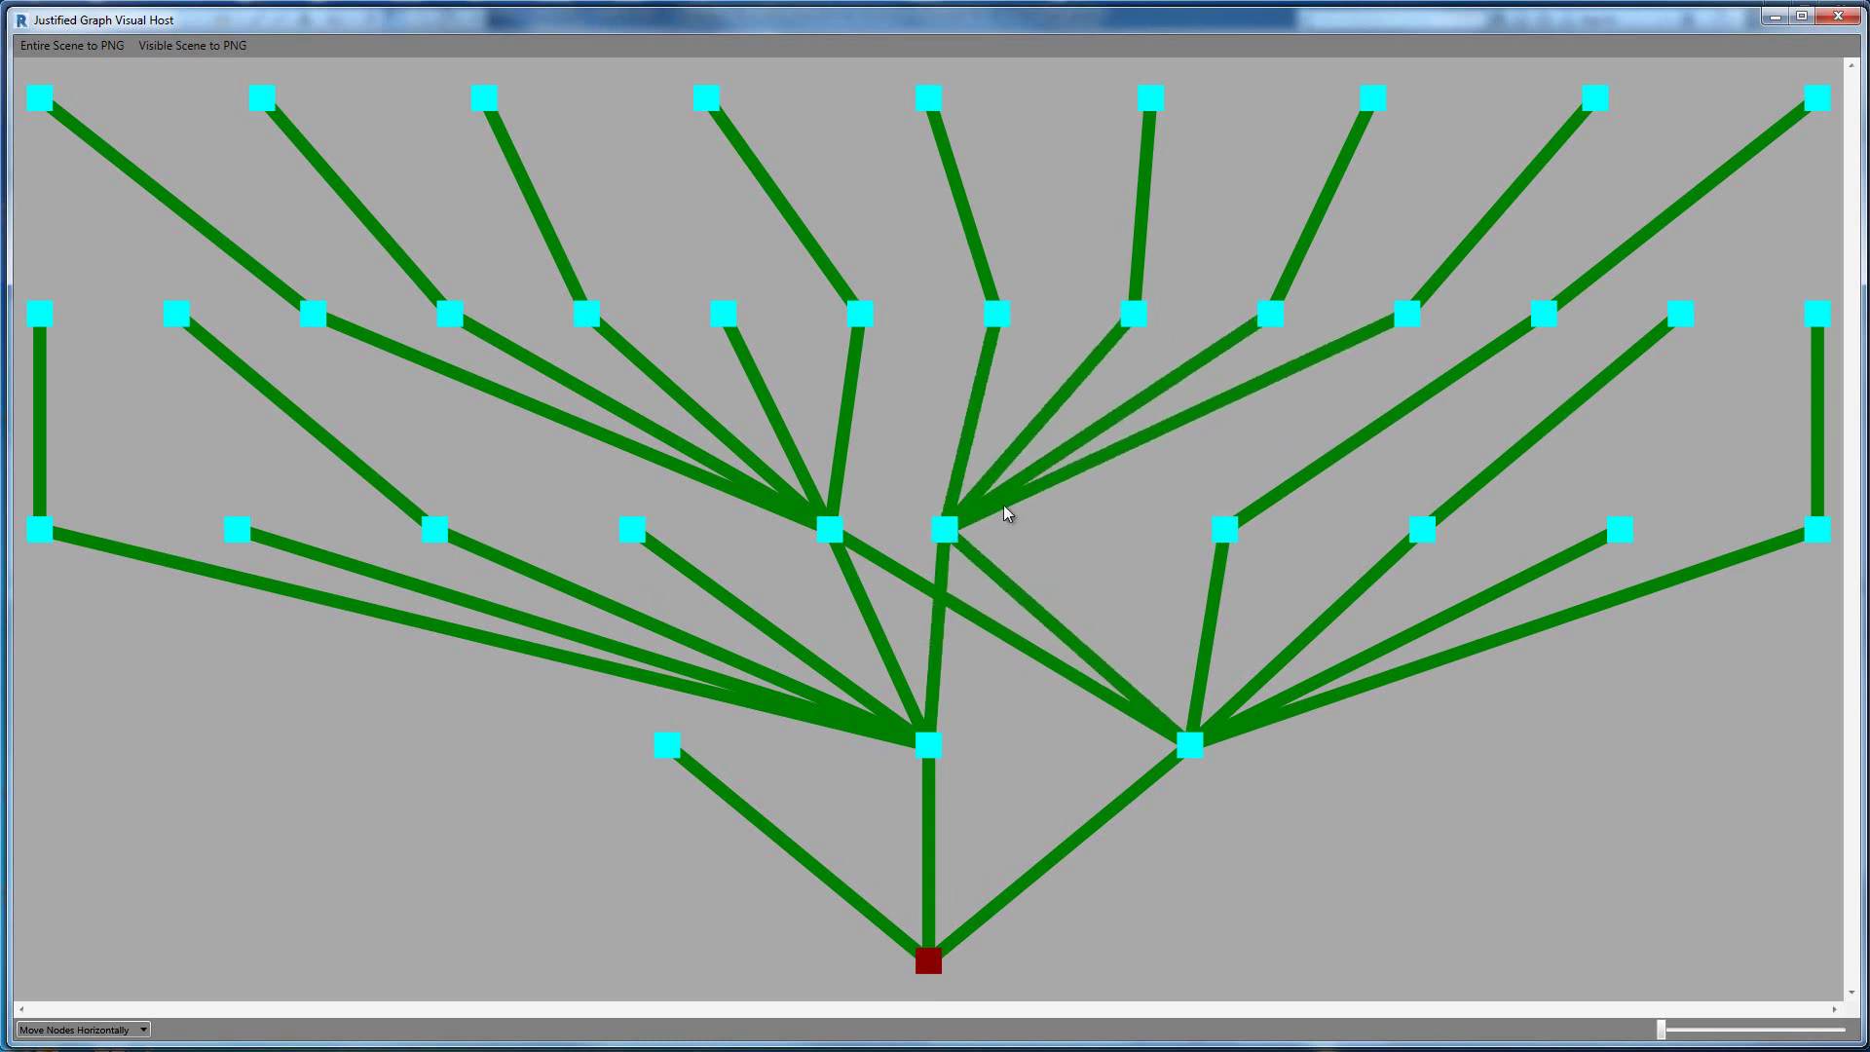
left_click_drag(995, 310, 1006, 324)
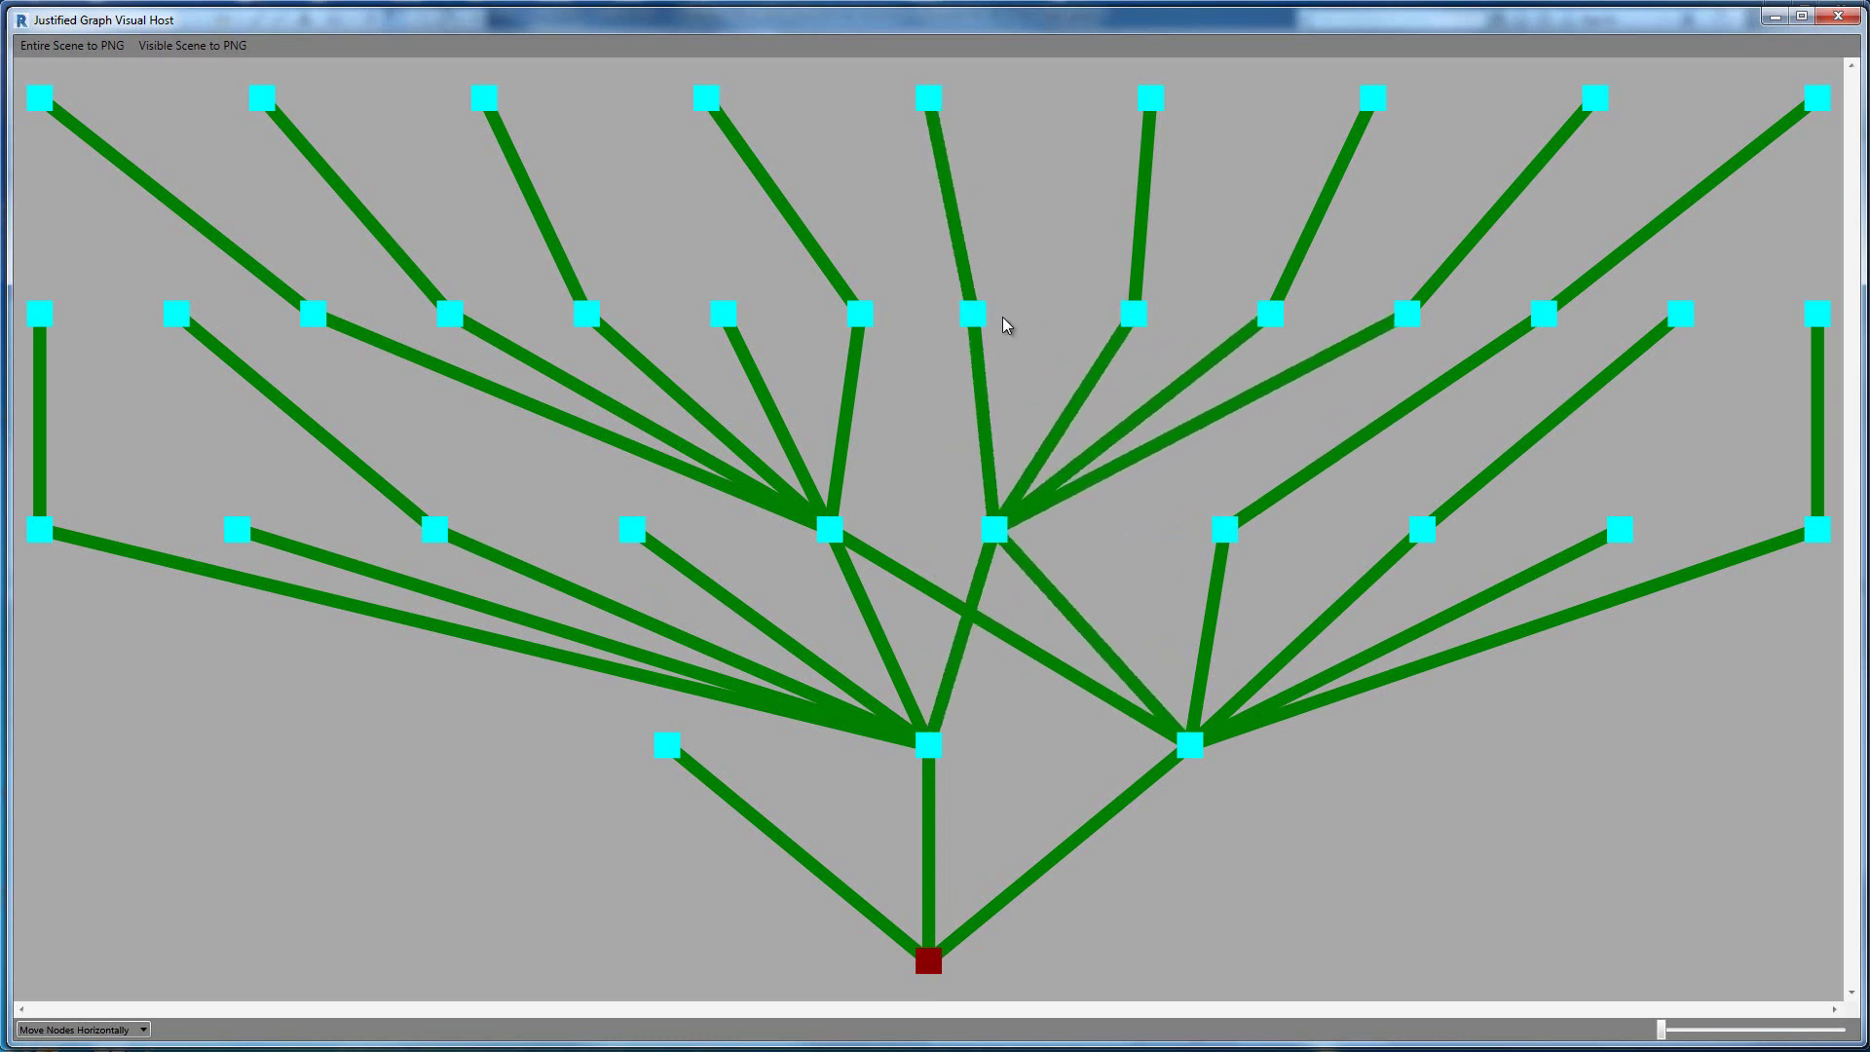
left_click(105, 1031)
left_click(97, 1044)
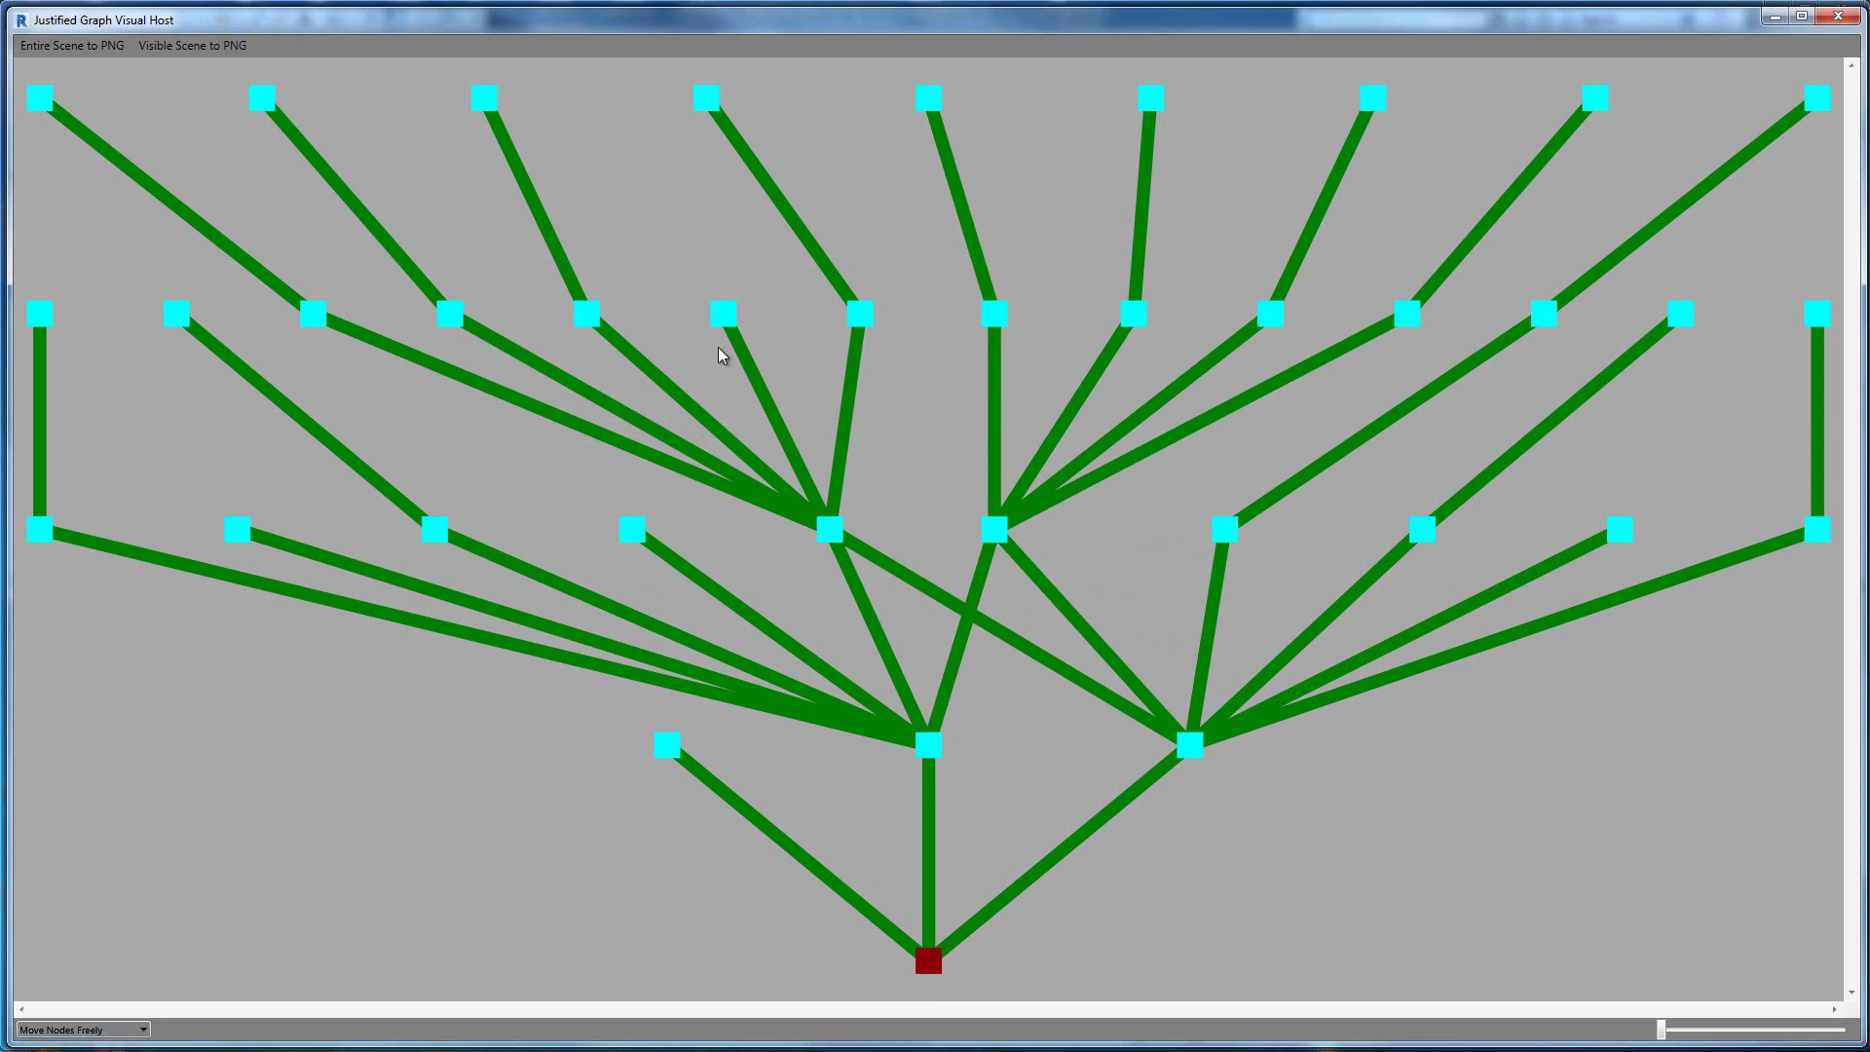
left_click_drag(730, 324, 709, 272)
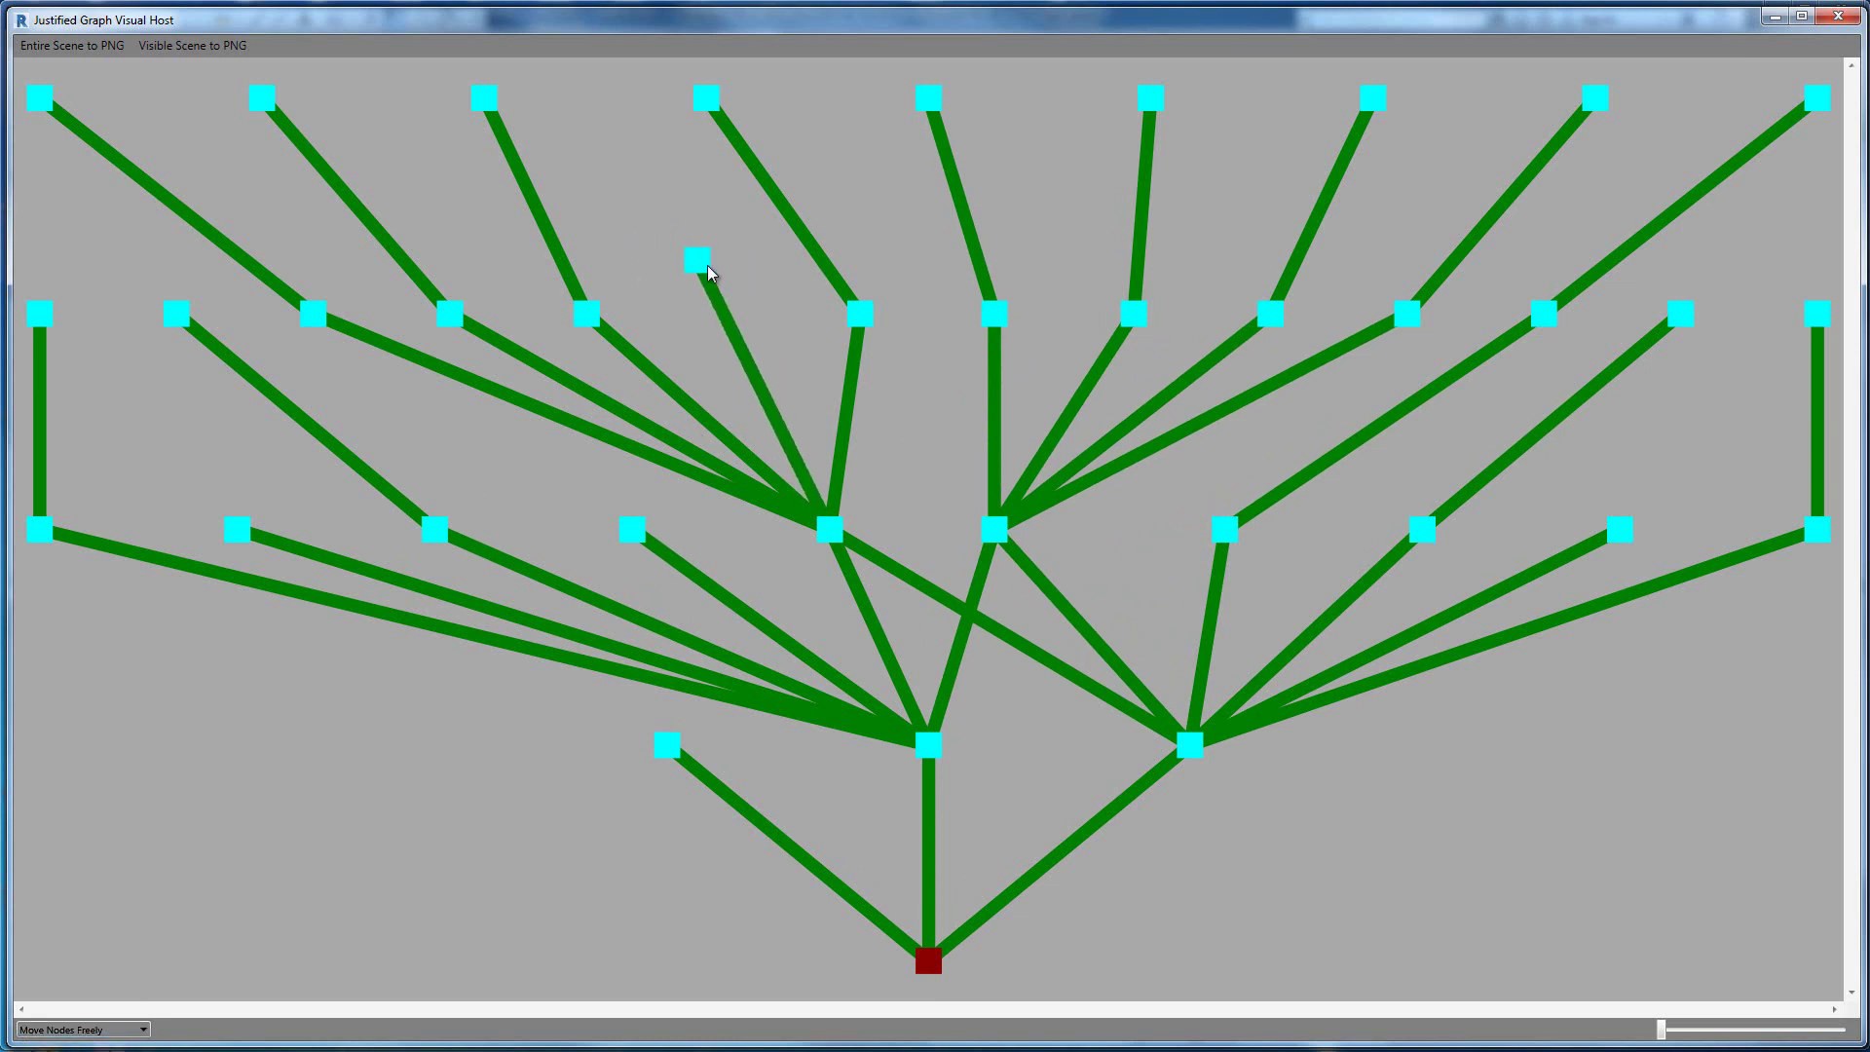
left_click(1837, 16)
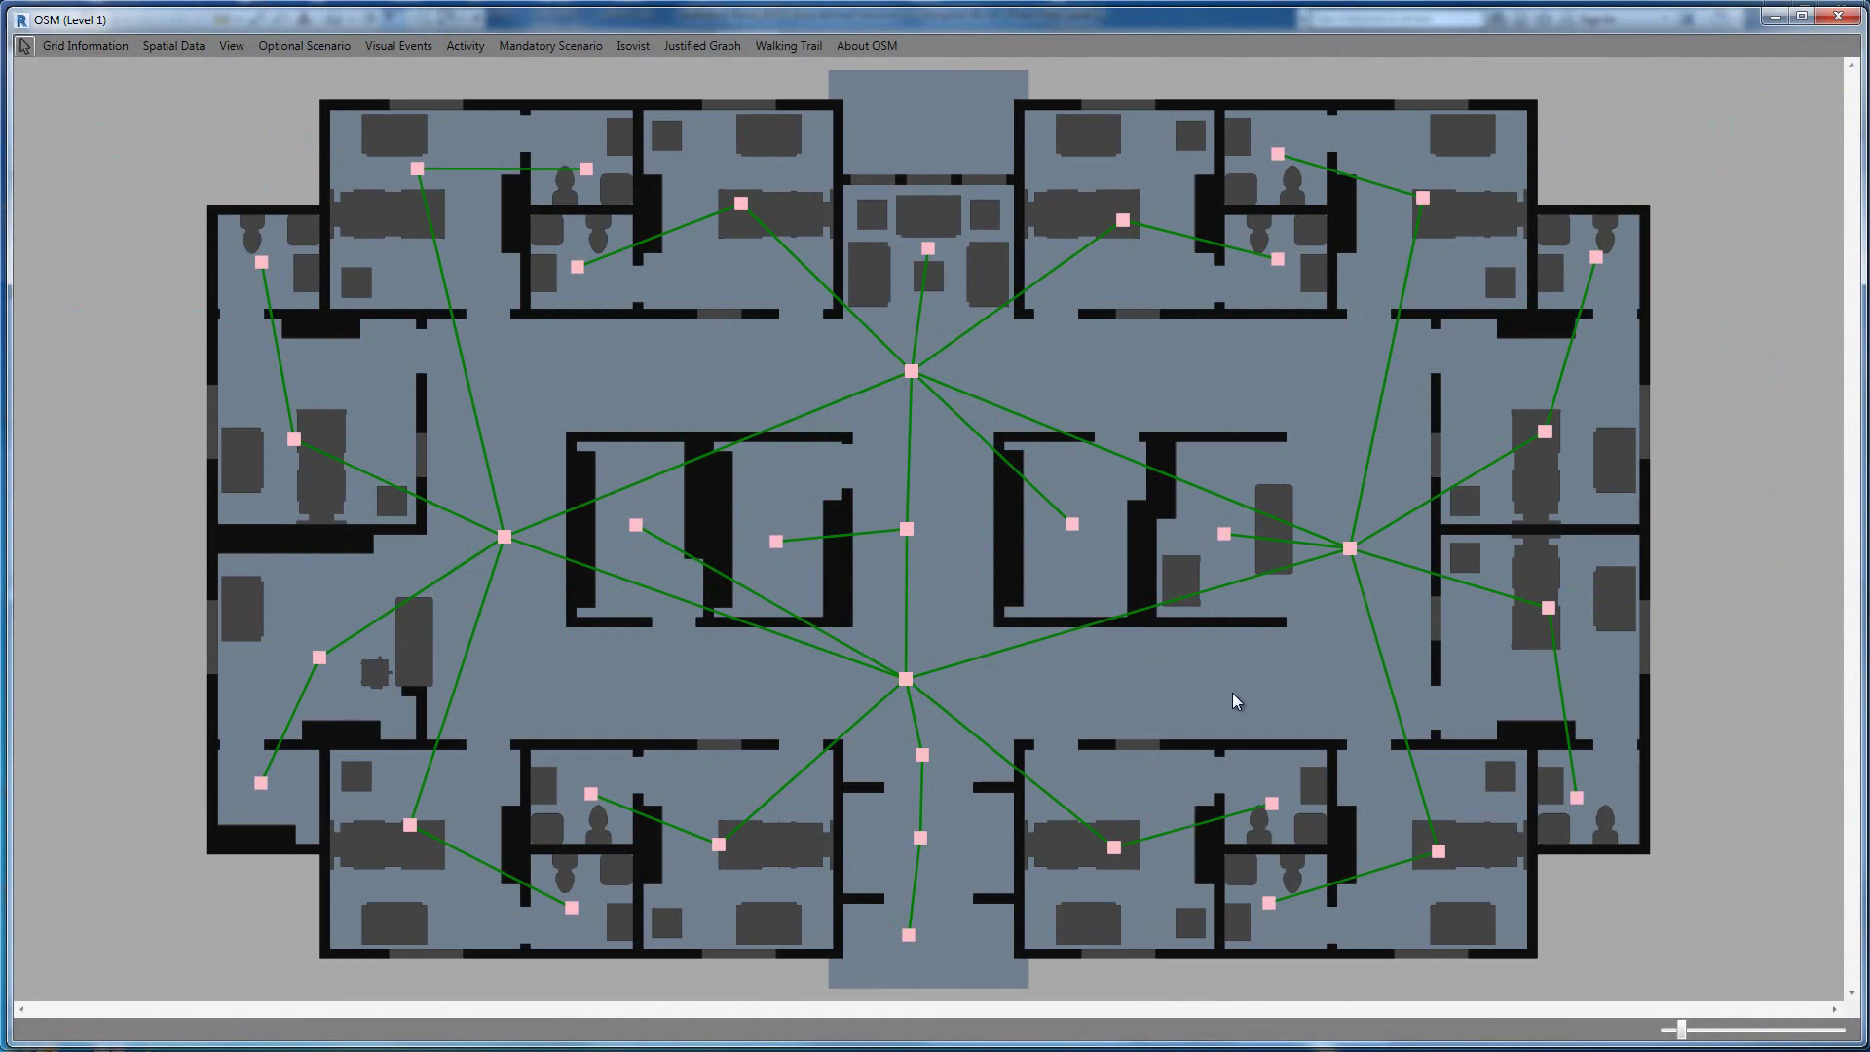
Switch to depthmapXnet, create a new graph file and maximize its map view.
key("alt+F4")
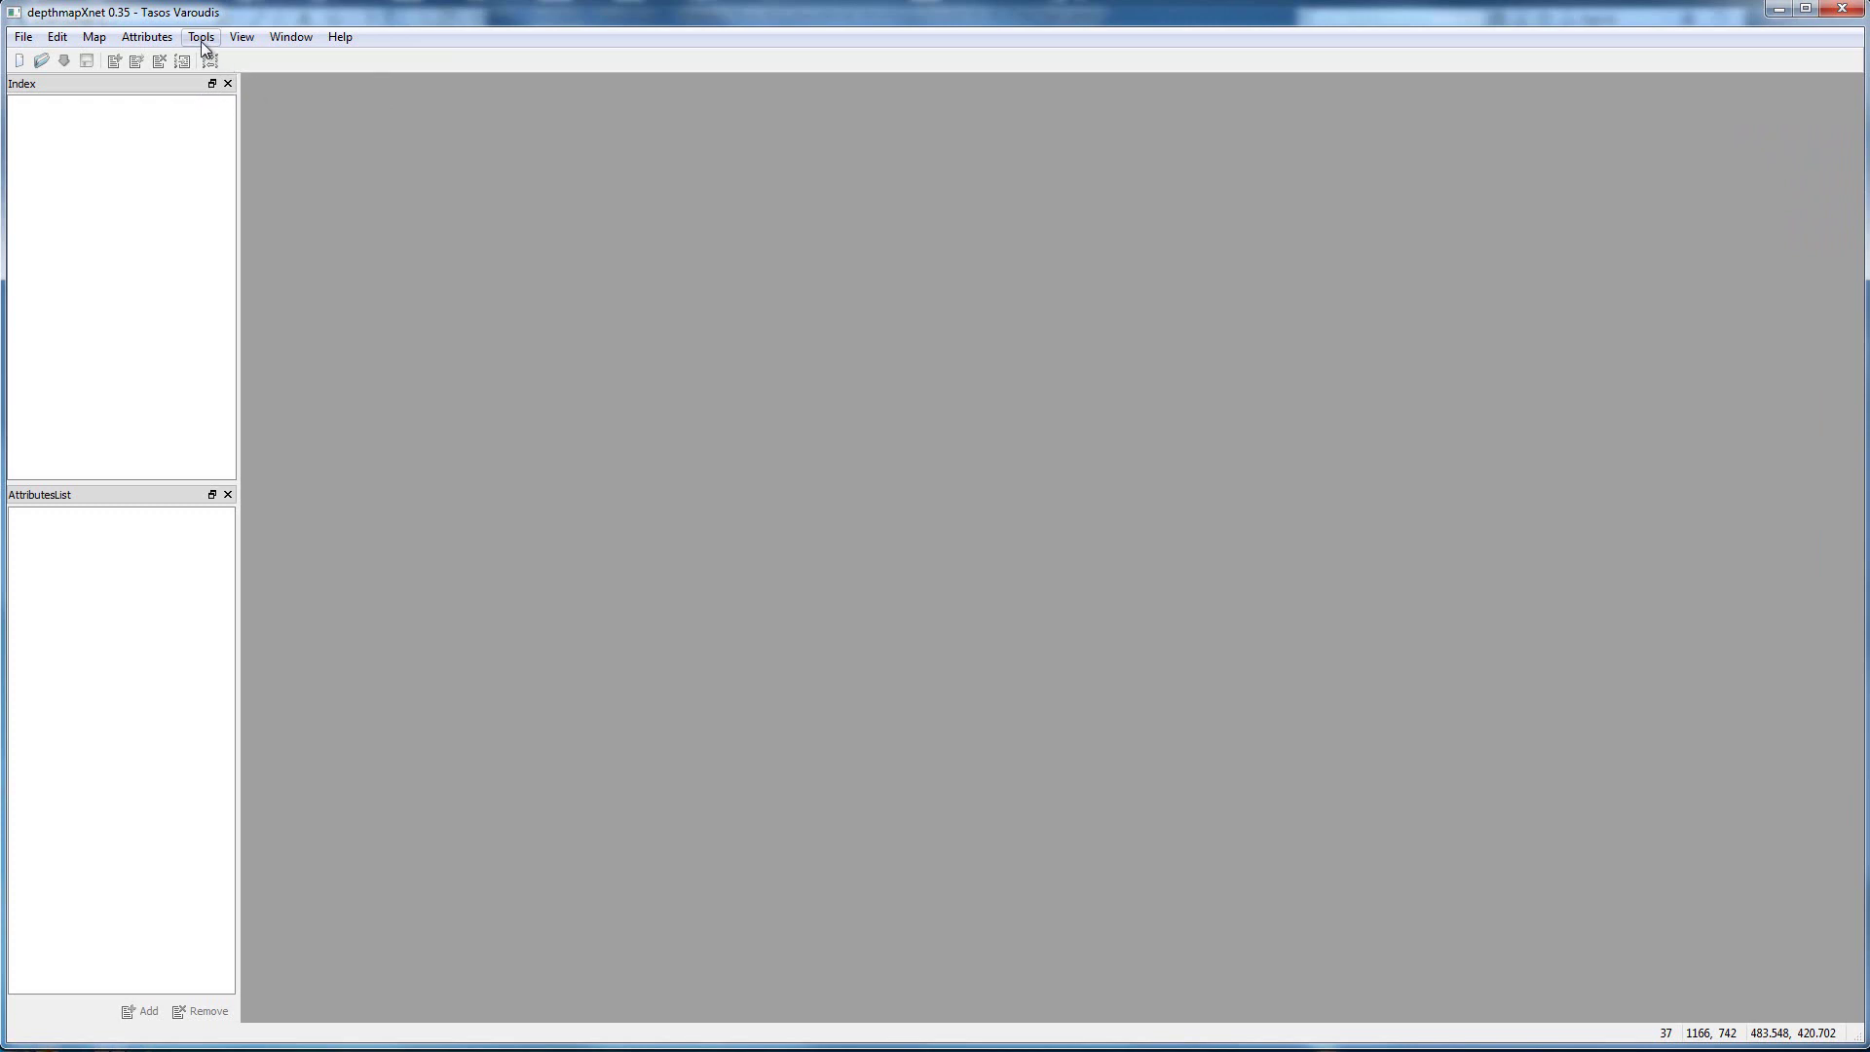
left_click(20, 60)
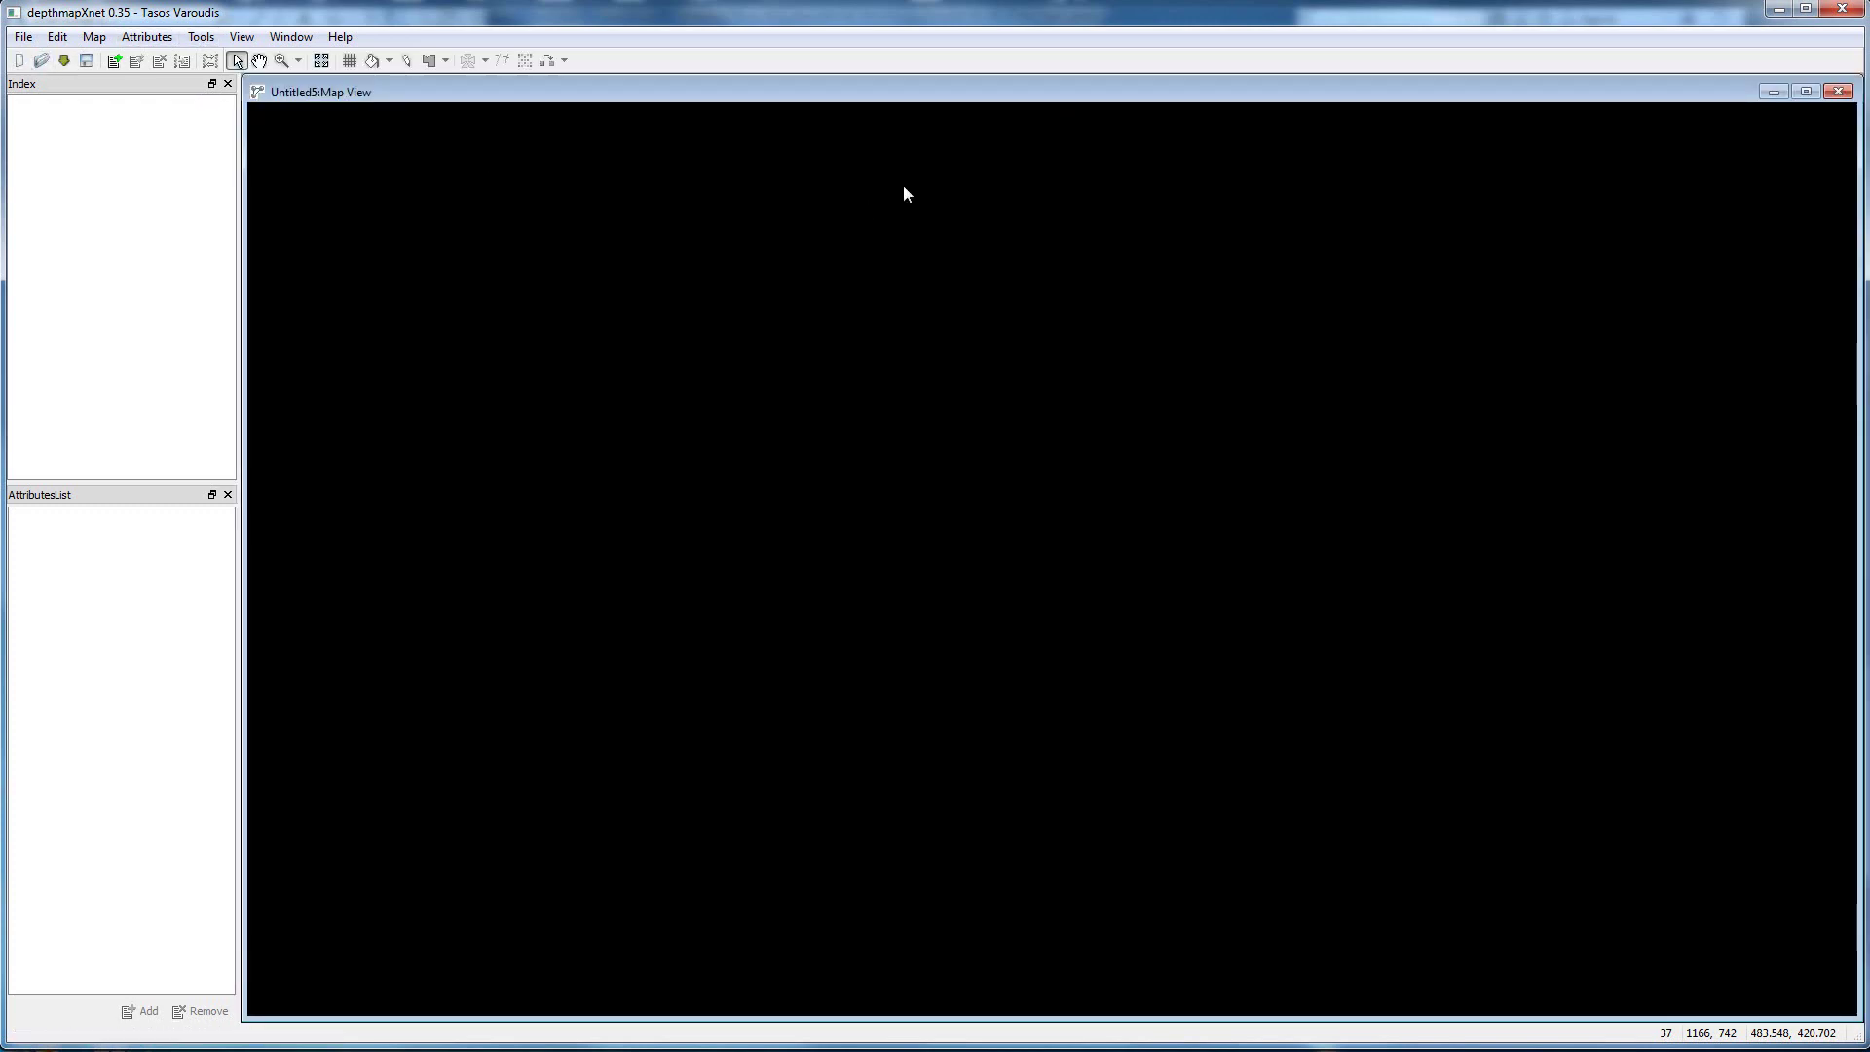
double_click(843, 95)
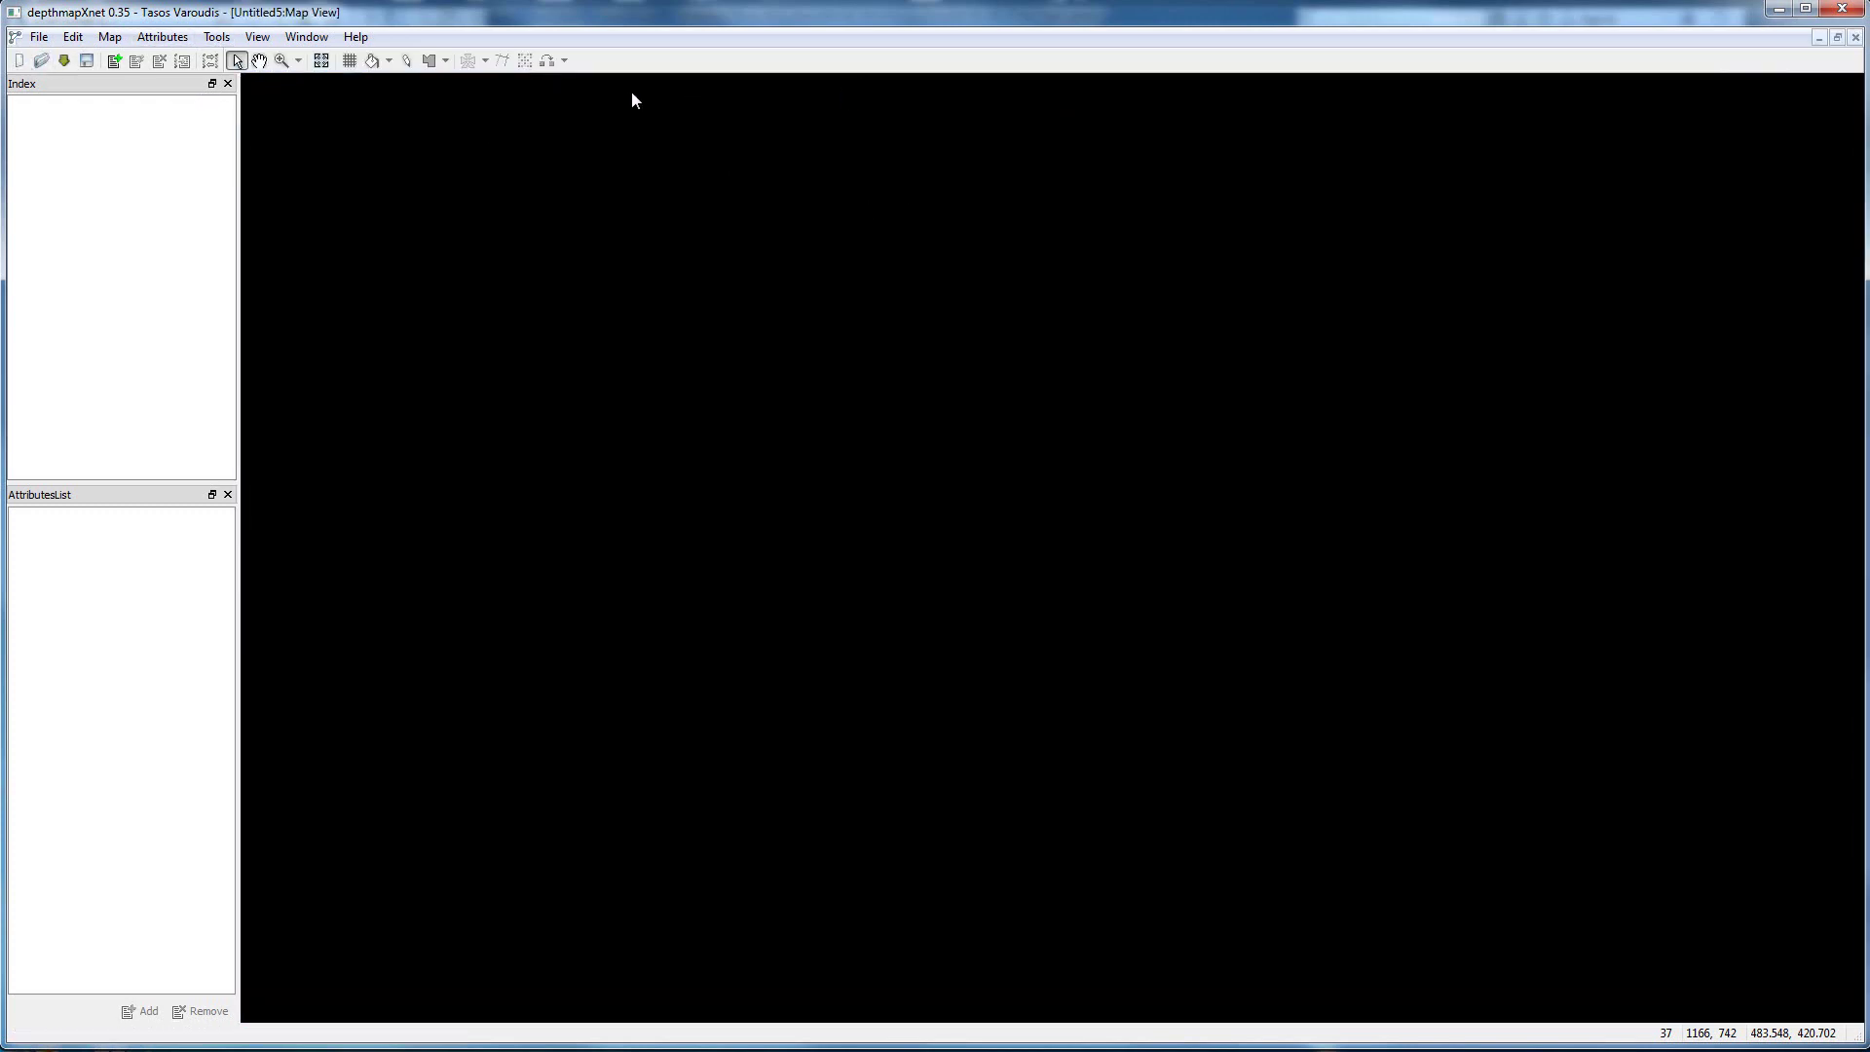
Import the drawing Hospital.dxf from the Isovist folder inside Dropbox's OSM Demo folder.
left_click(109, 37)
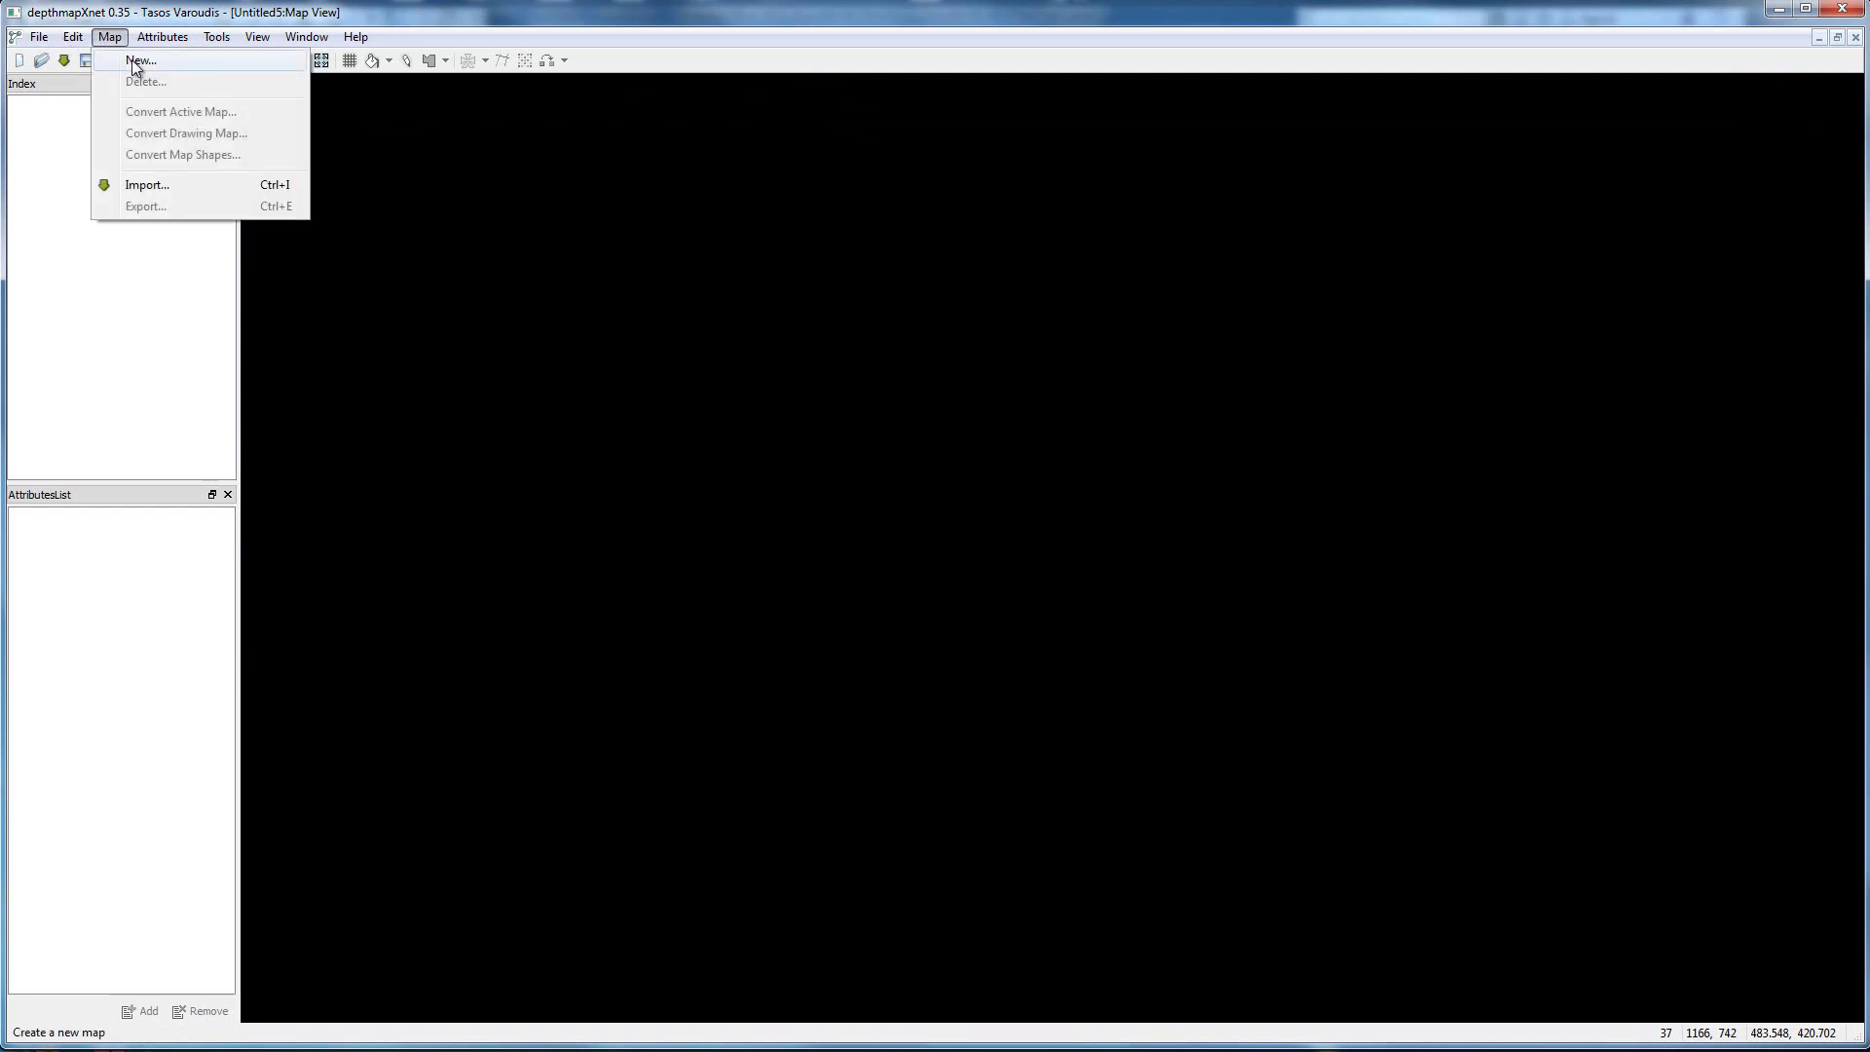
left_click(147, 185)
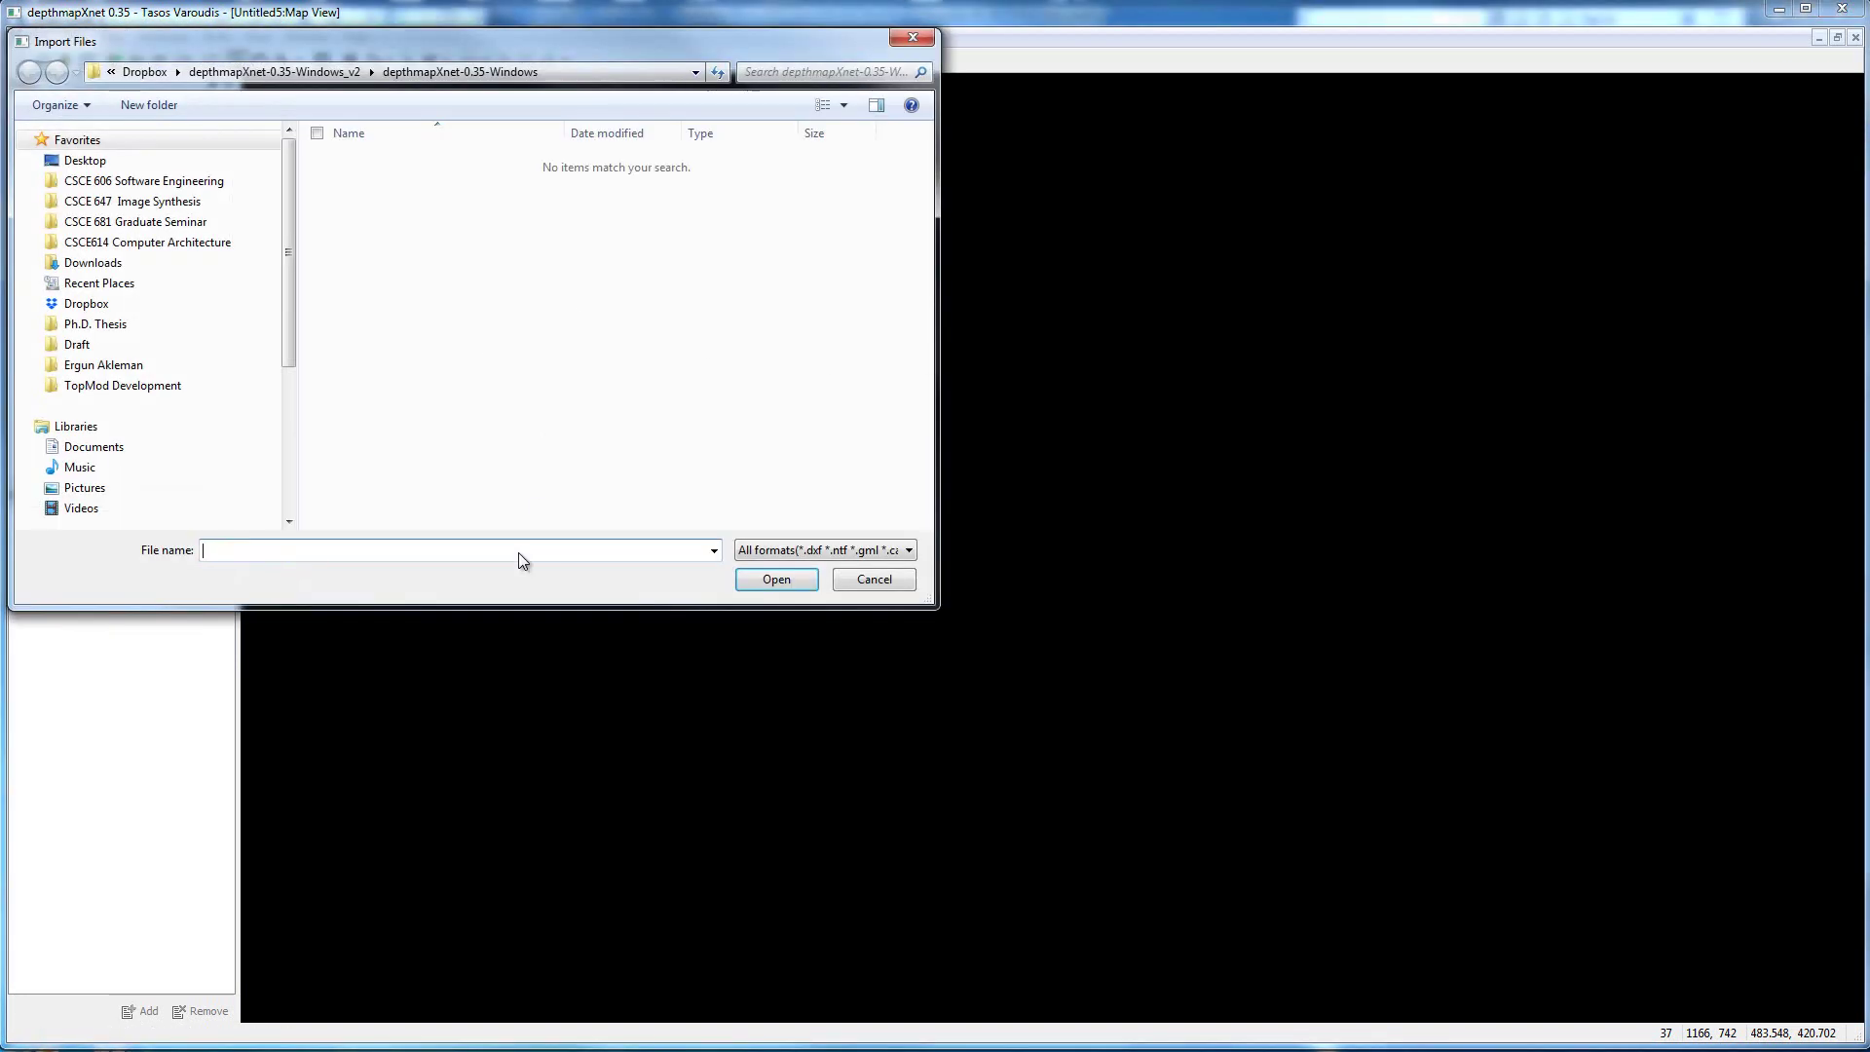
type("C:\\Users\\zarrinmehr\\Dropbox\\OSM Demo\\Justified Graphs")
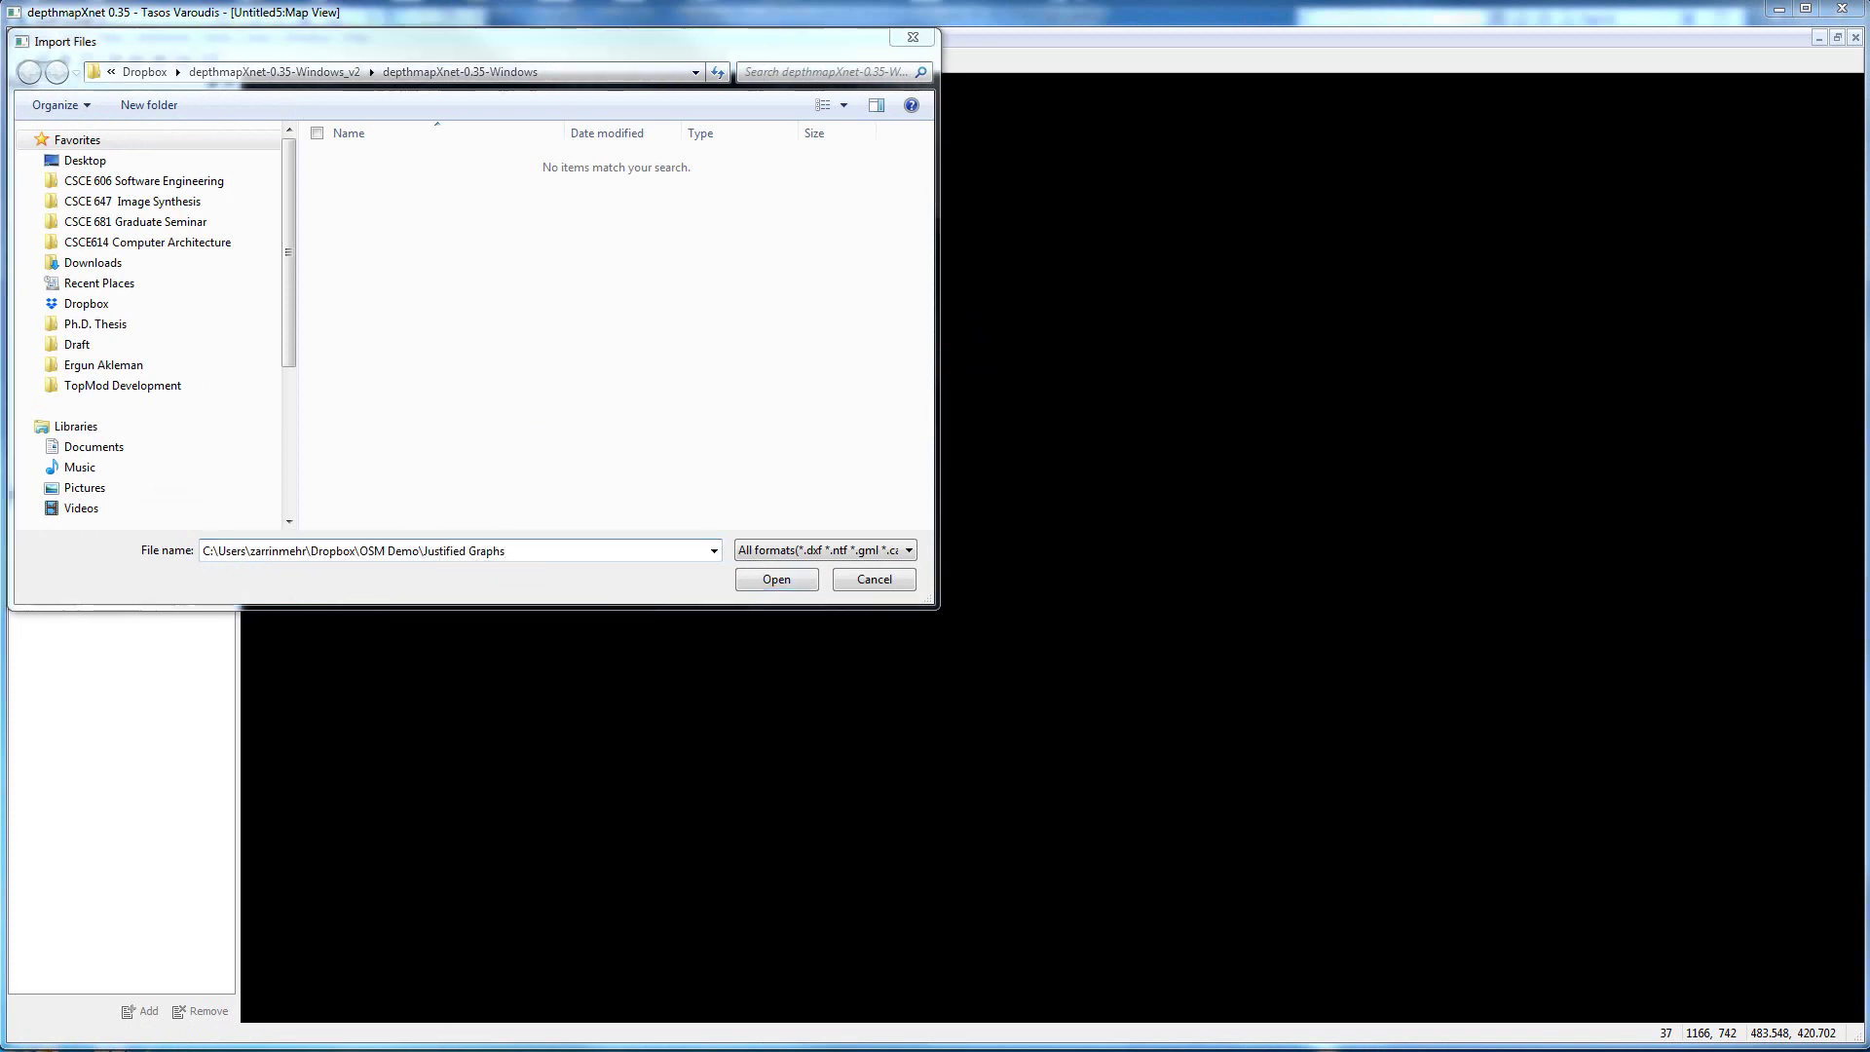
left_click(556, 551)
key("BackSpace")
key("BackSpace")
key("BackSpace")
key("BackSpace")
key("BackSpace")
key("BackSpace")
key("BackSpace")
key("BackSpace")
key("BackSpace")
key("BackSpace")
key("BackSpace")
key("BackSpace")
key("BackSpace")
key("BackSpace")
key("BackSpace")
key("BackSpace")
type("Isovist")
key("Return")
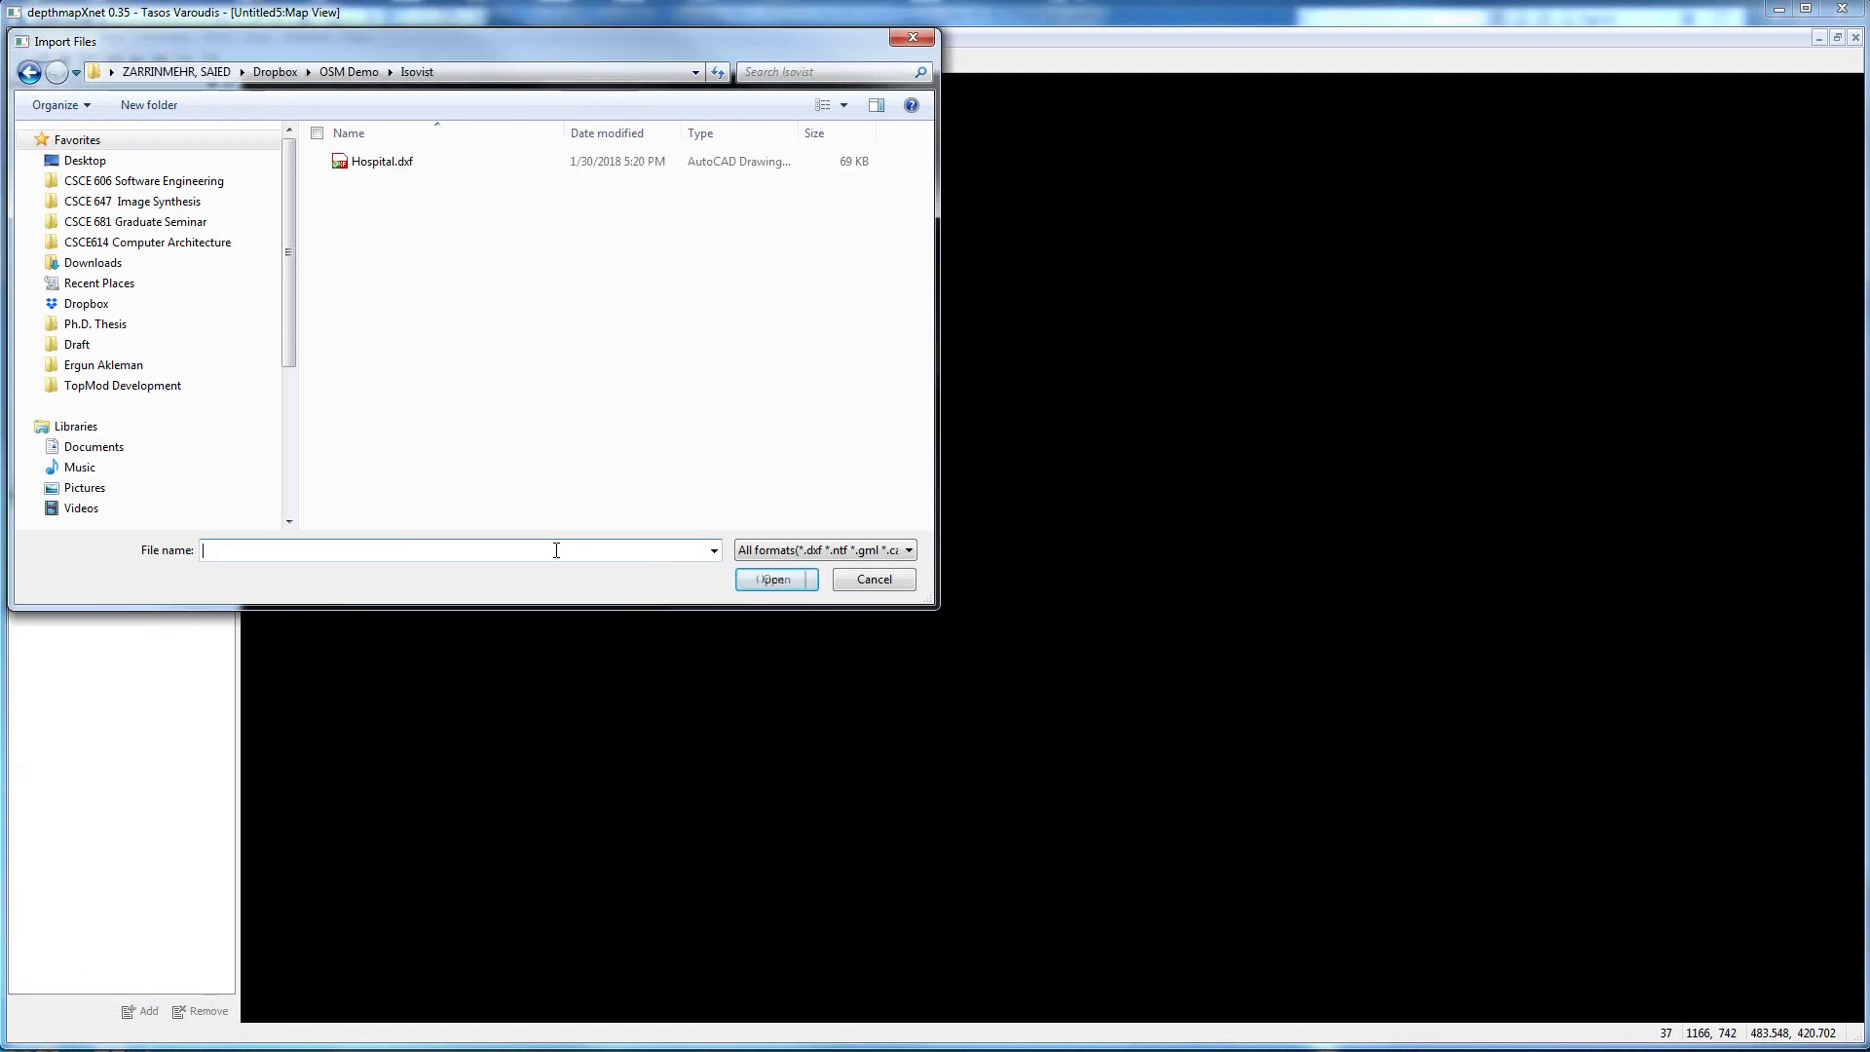
left_click(380, 161)
left_click(764, 578)
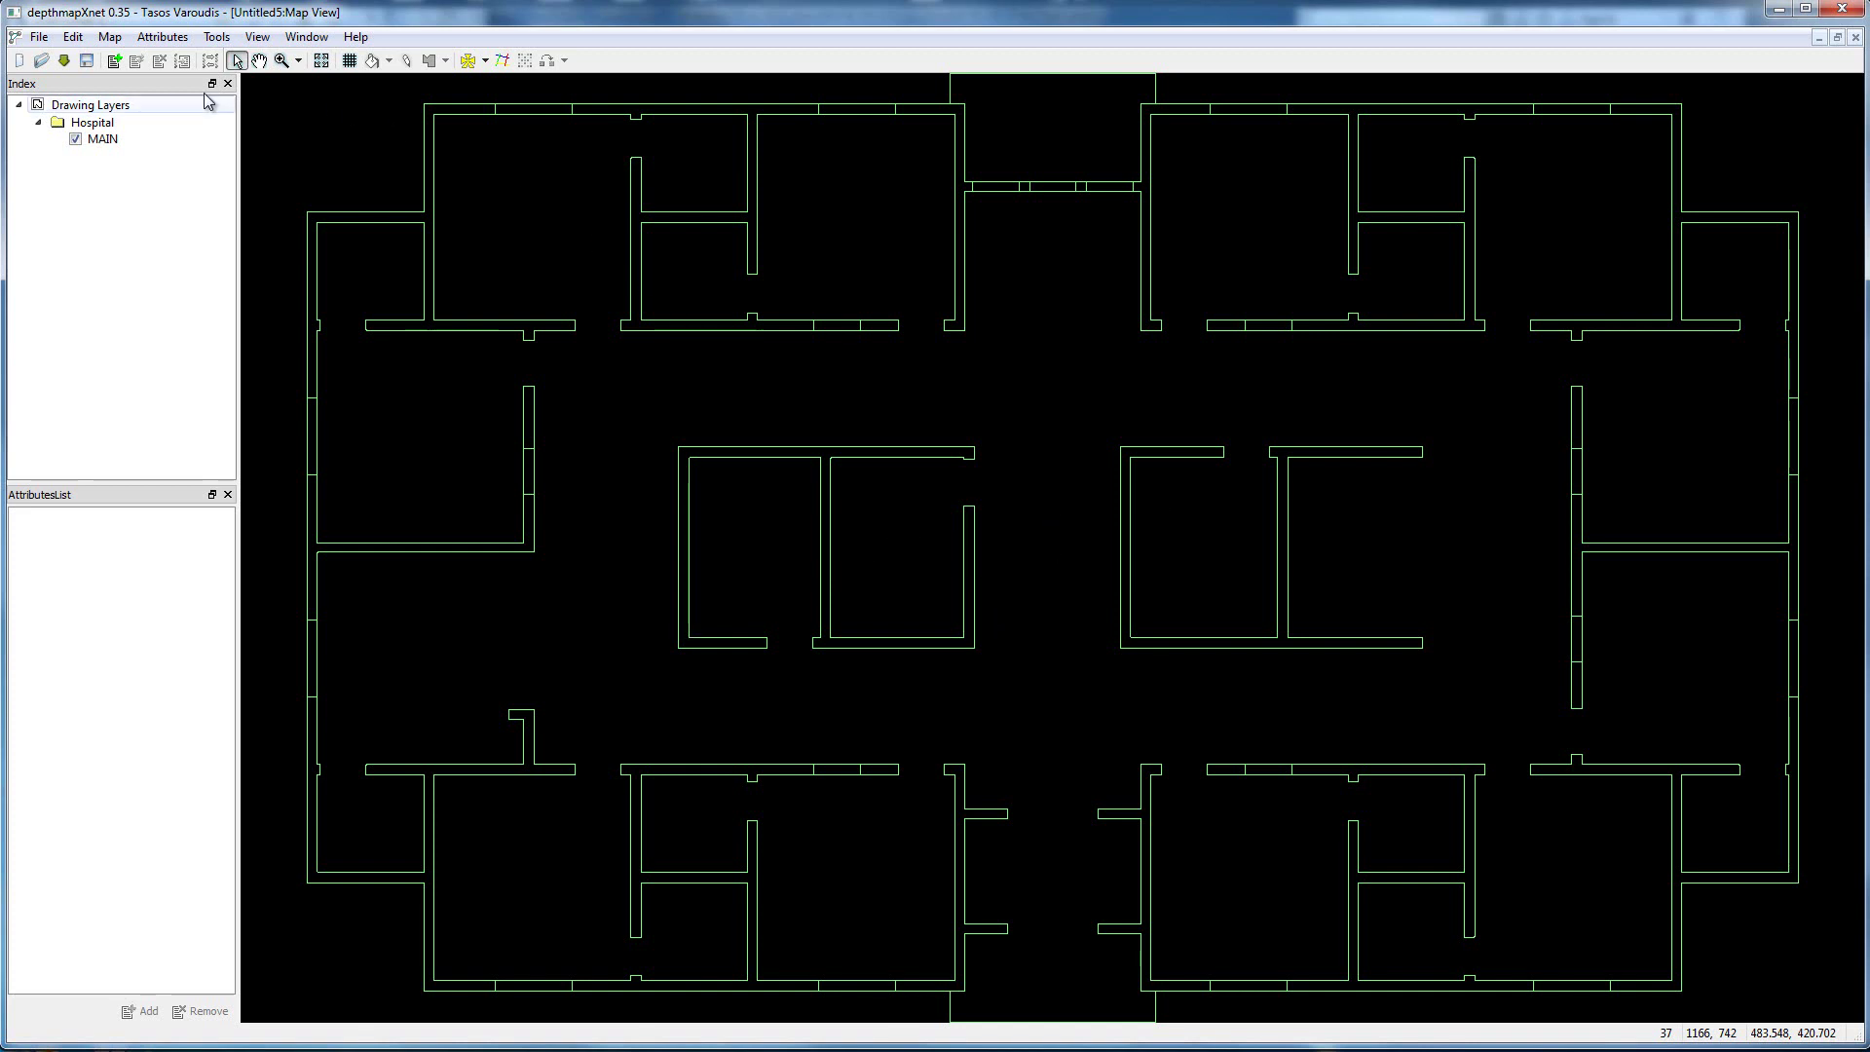
Create a new map of type Convex Map named Convex Map for the imported hospital drawing.
left_click(109, 37)
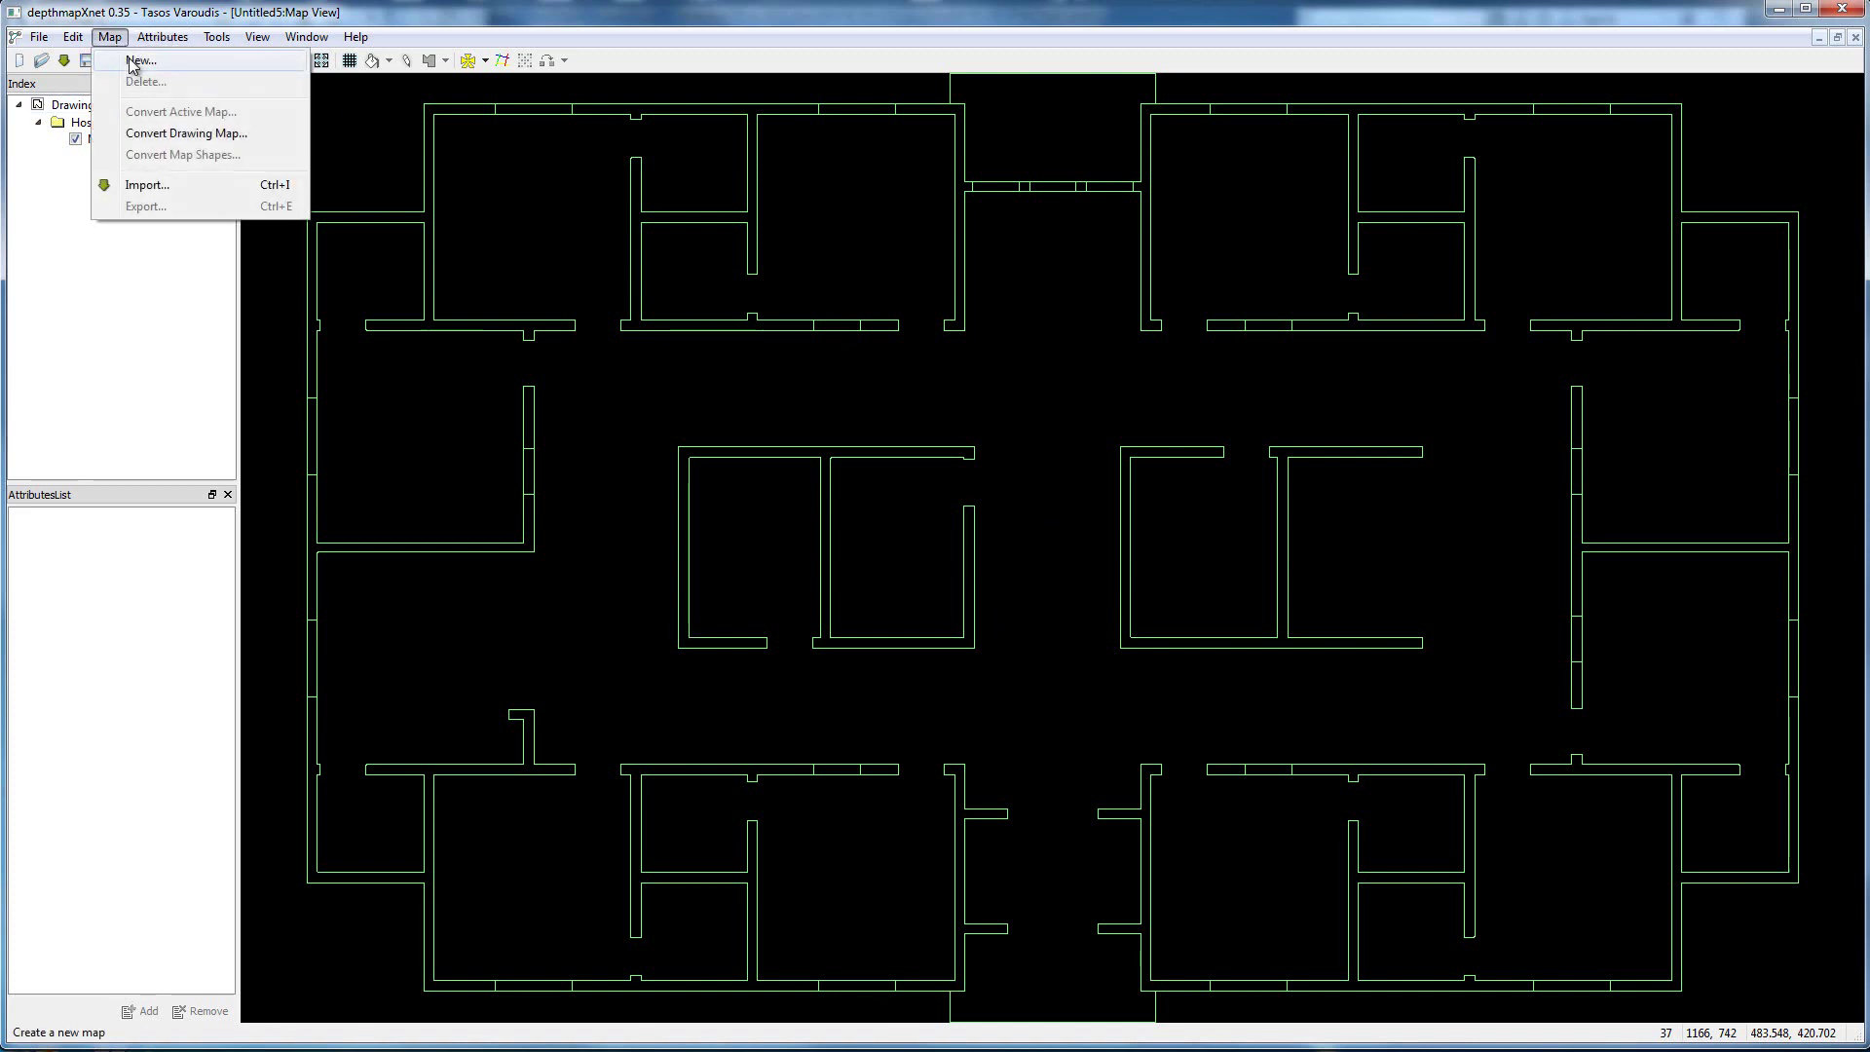
left_click(133, 61)
left_click(989, 509)
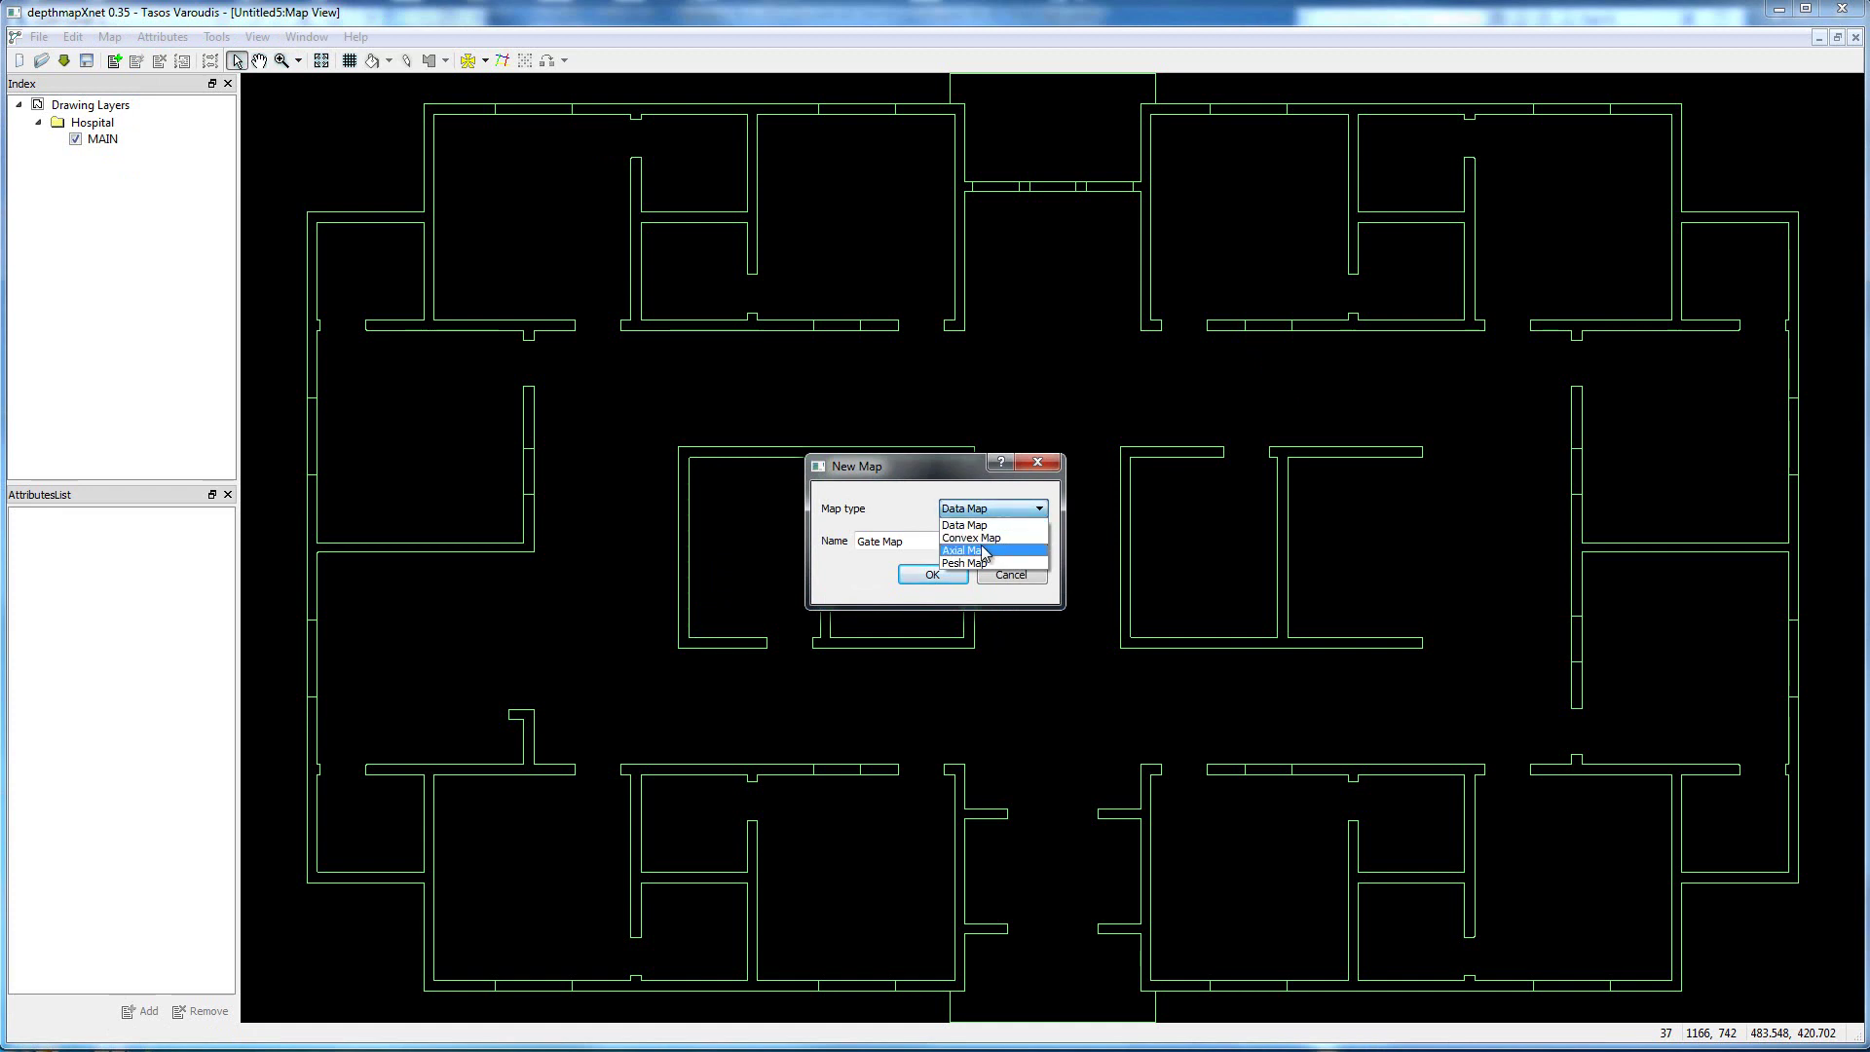
left_click(993, 537)
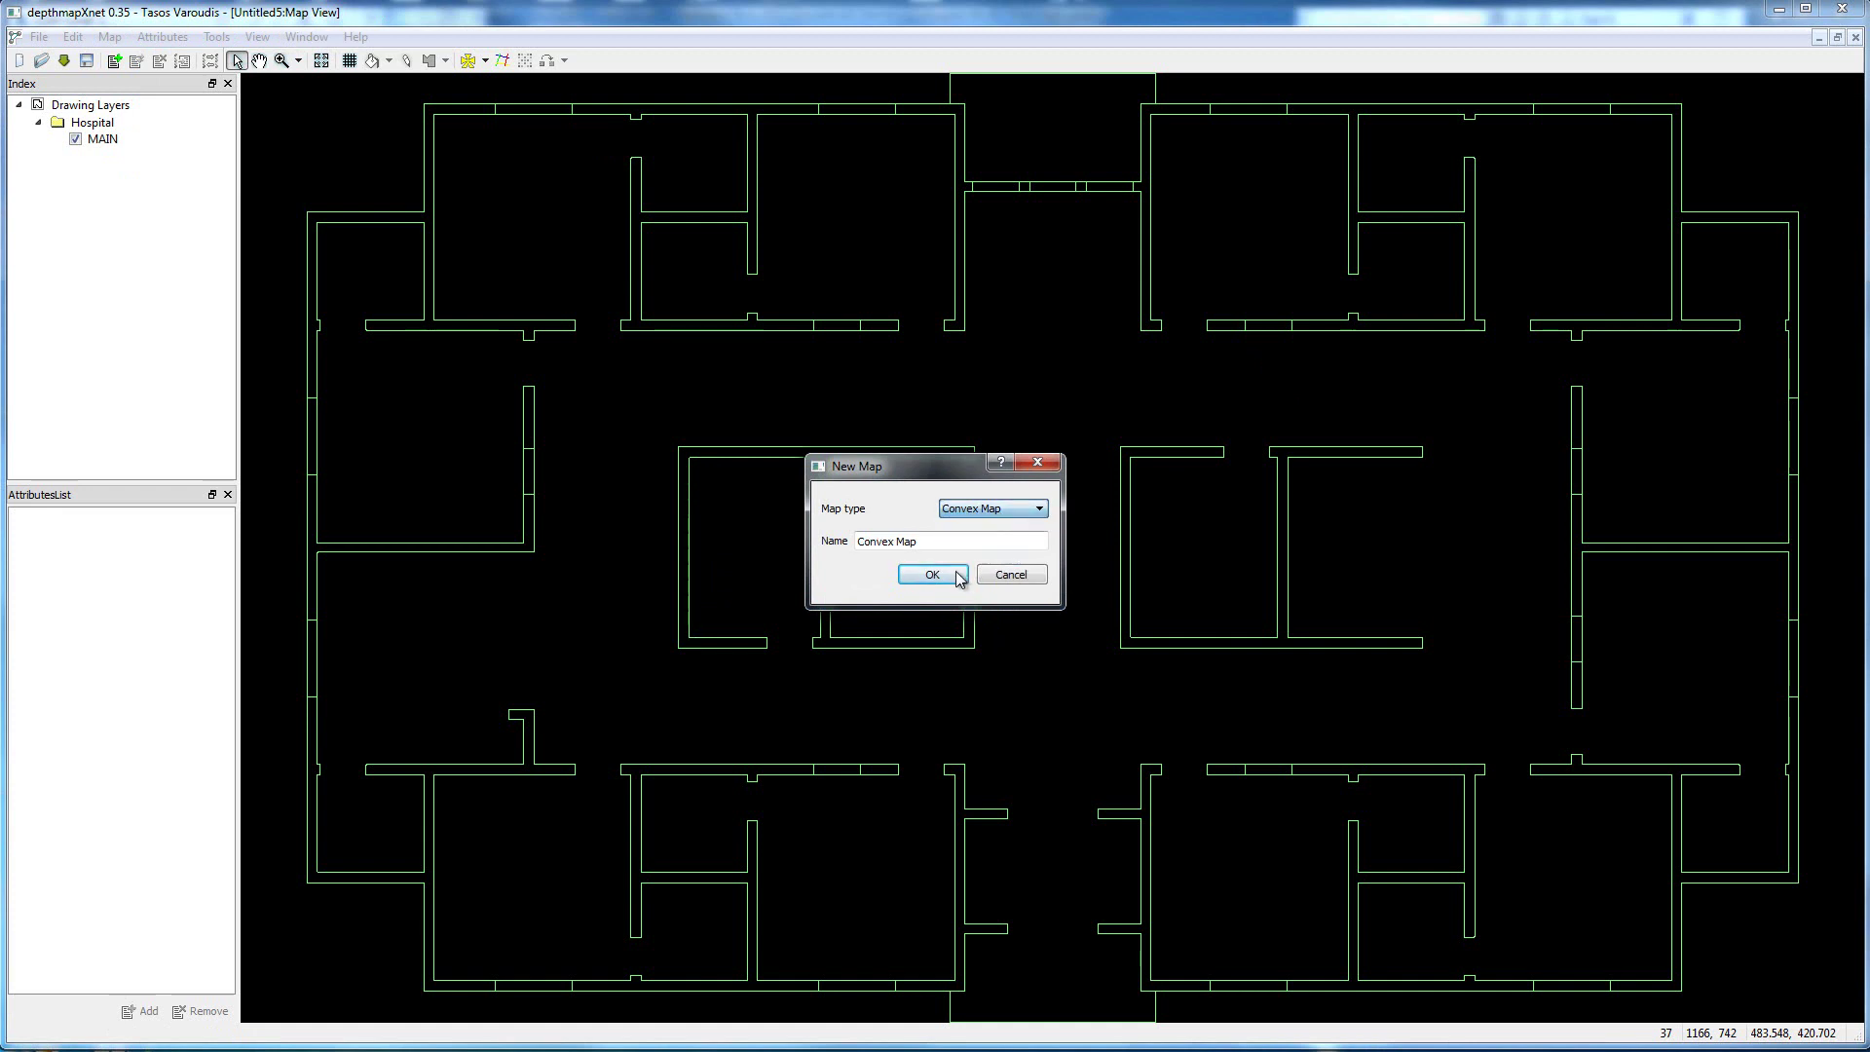
left_click(932, 574)
Draw a four-sided convex polygon filling the large ward room in the plan's upper-left corner.
left_click(467, 60)
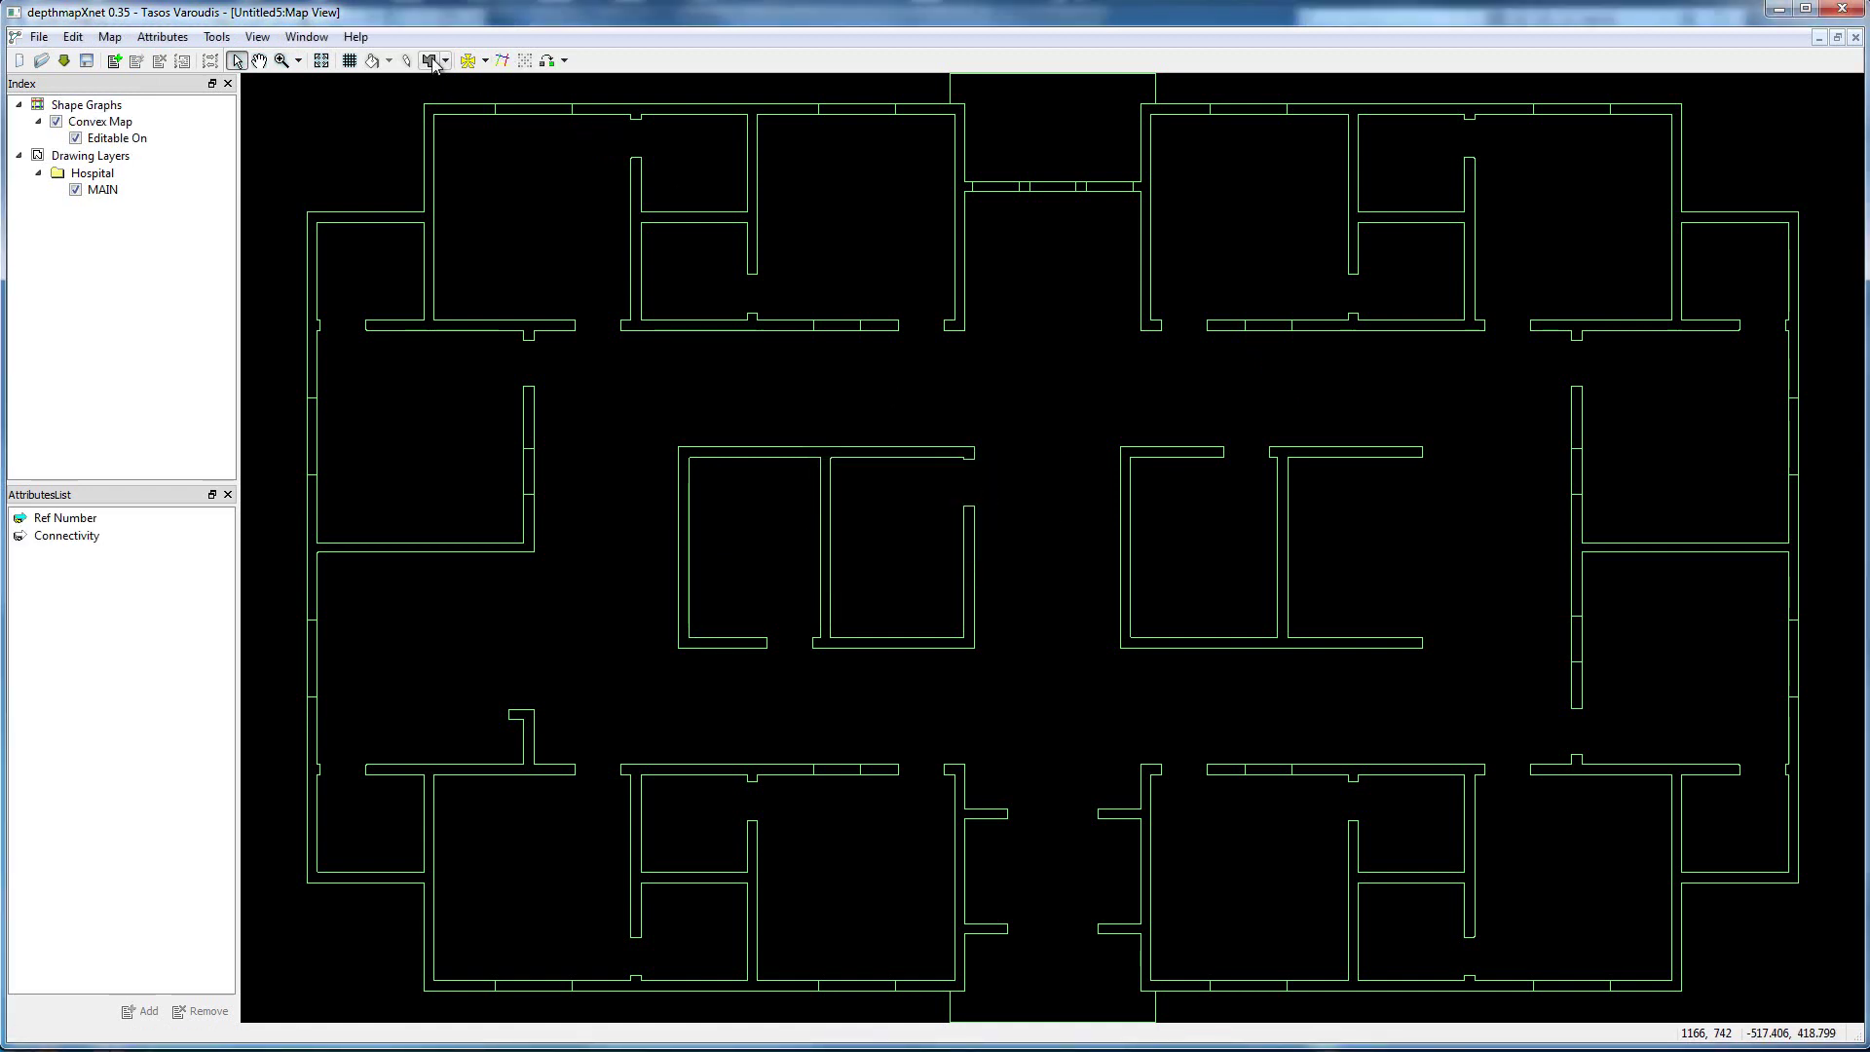
left_click(432, 62)
left_click(623, 125)
left_click(446, 305)
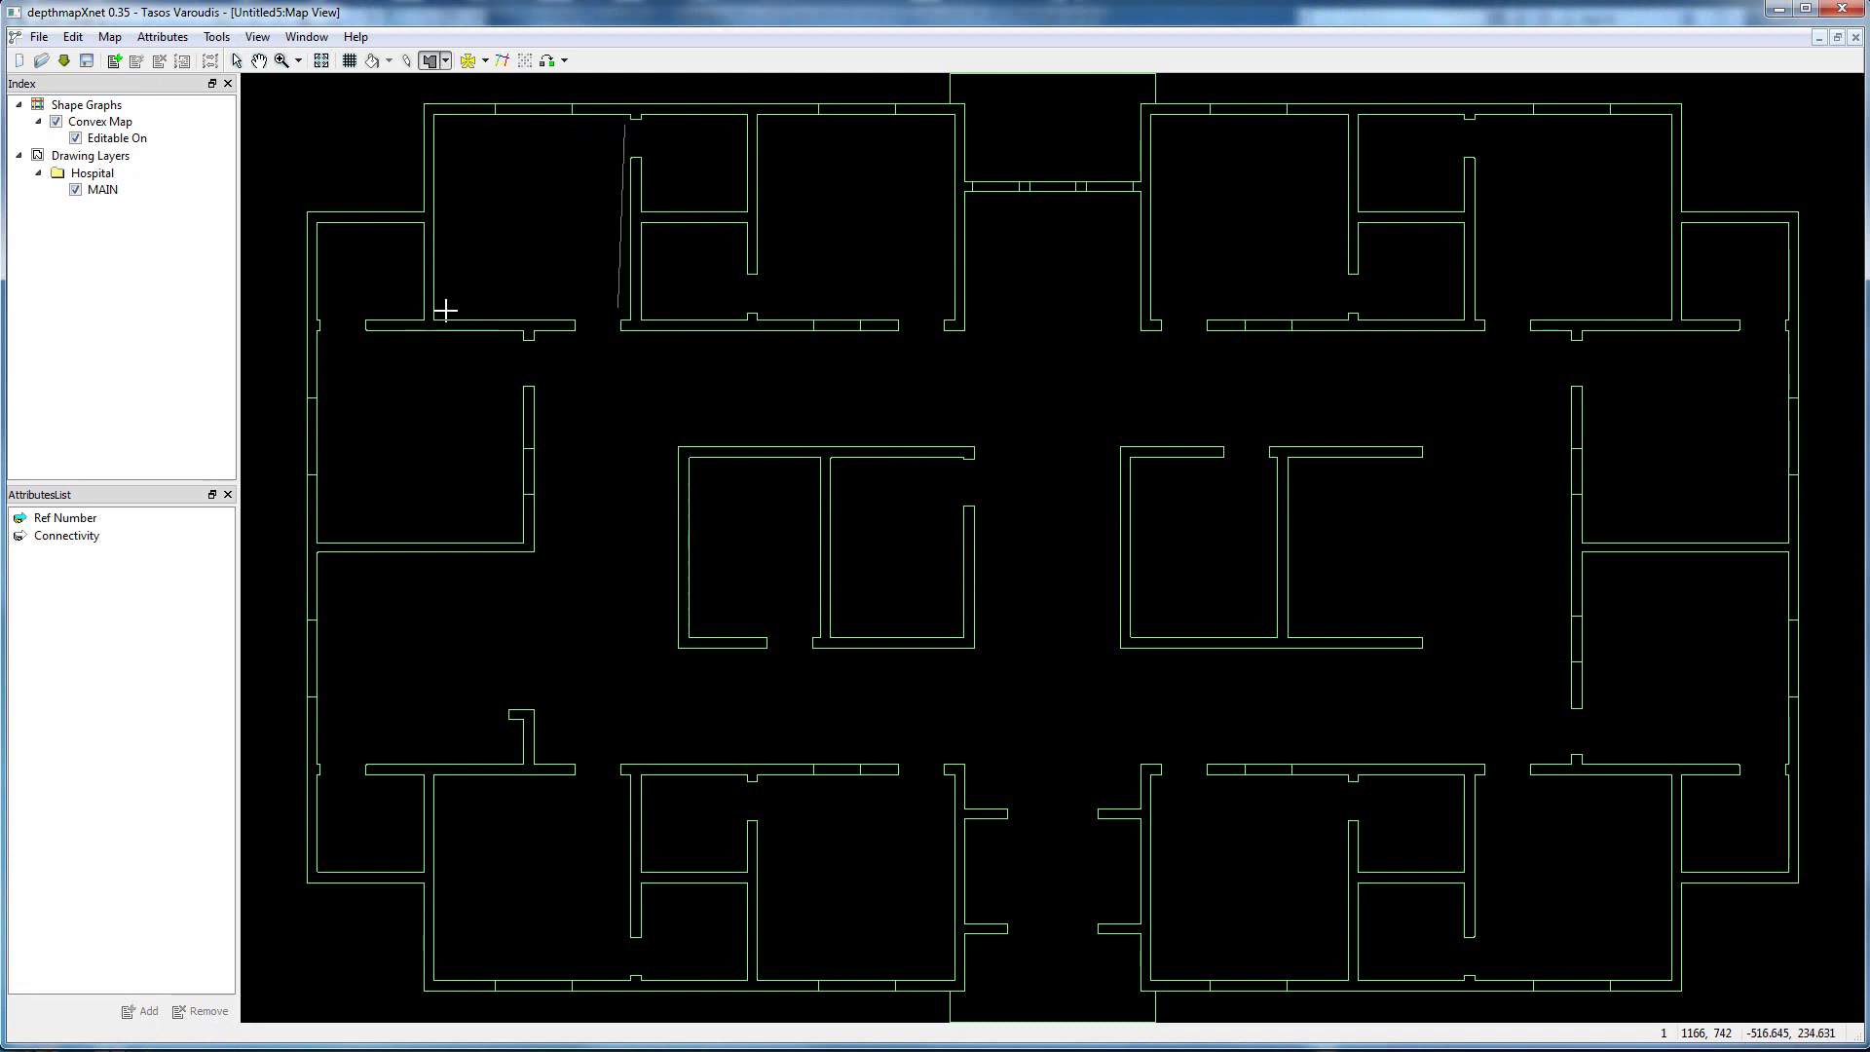
left_click(445, 132)
left_click(624, 125)
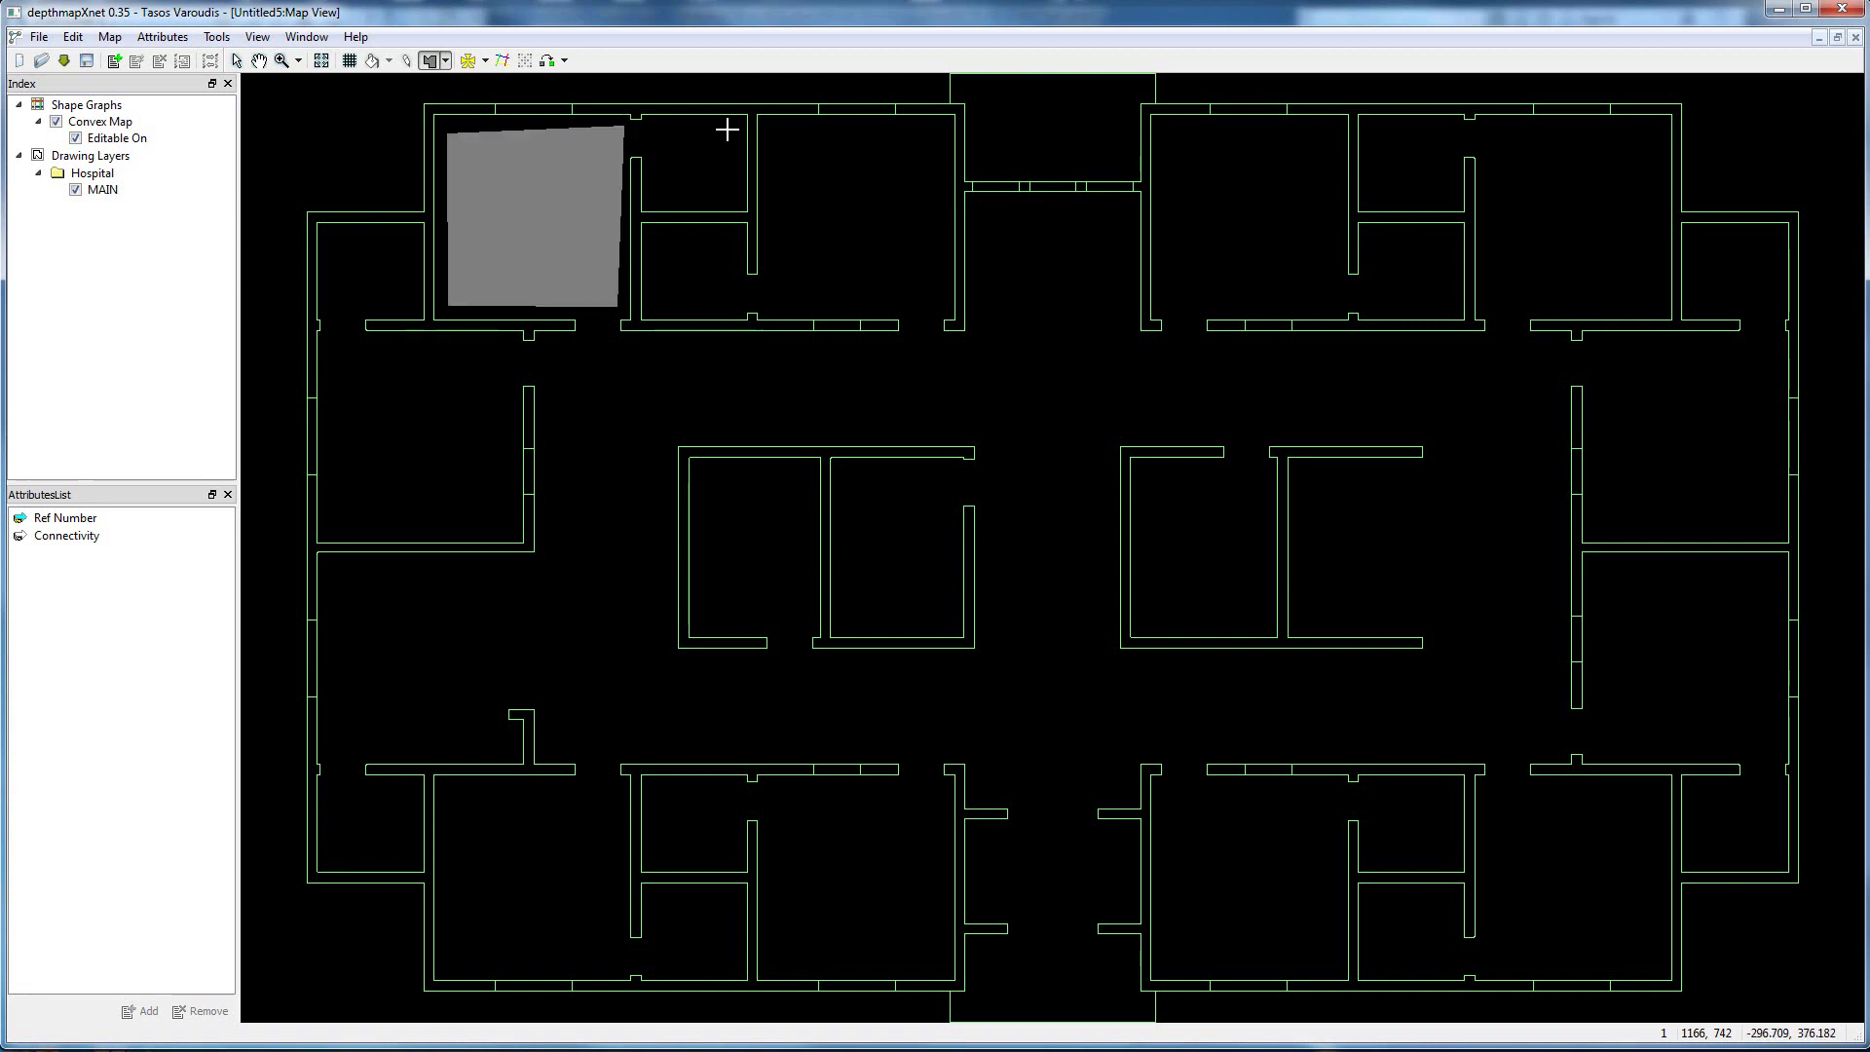
Draw a four-sided convex polygon in the small upper bathroom beside the large upper-left ward room.
left_click(741, 122)
left_click(655, 203)
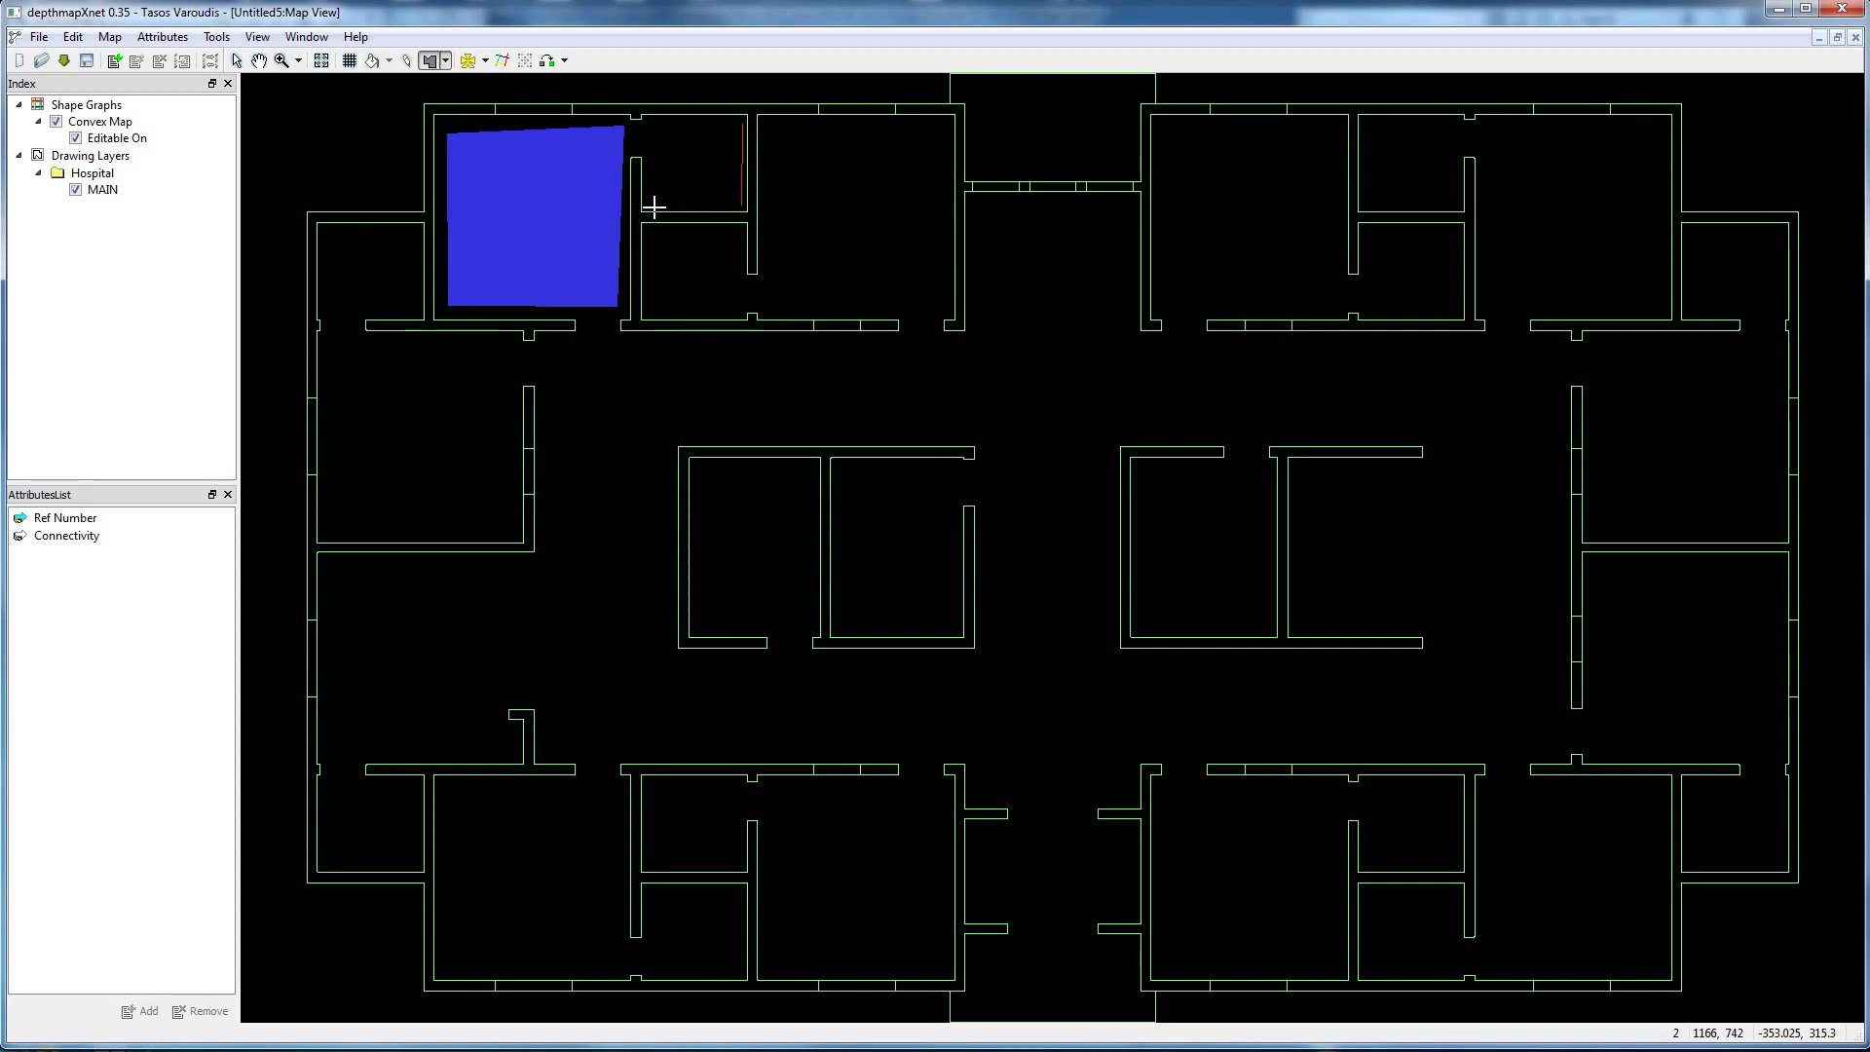
left_click(654, 126)
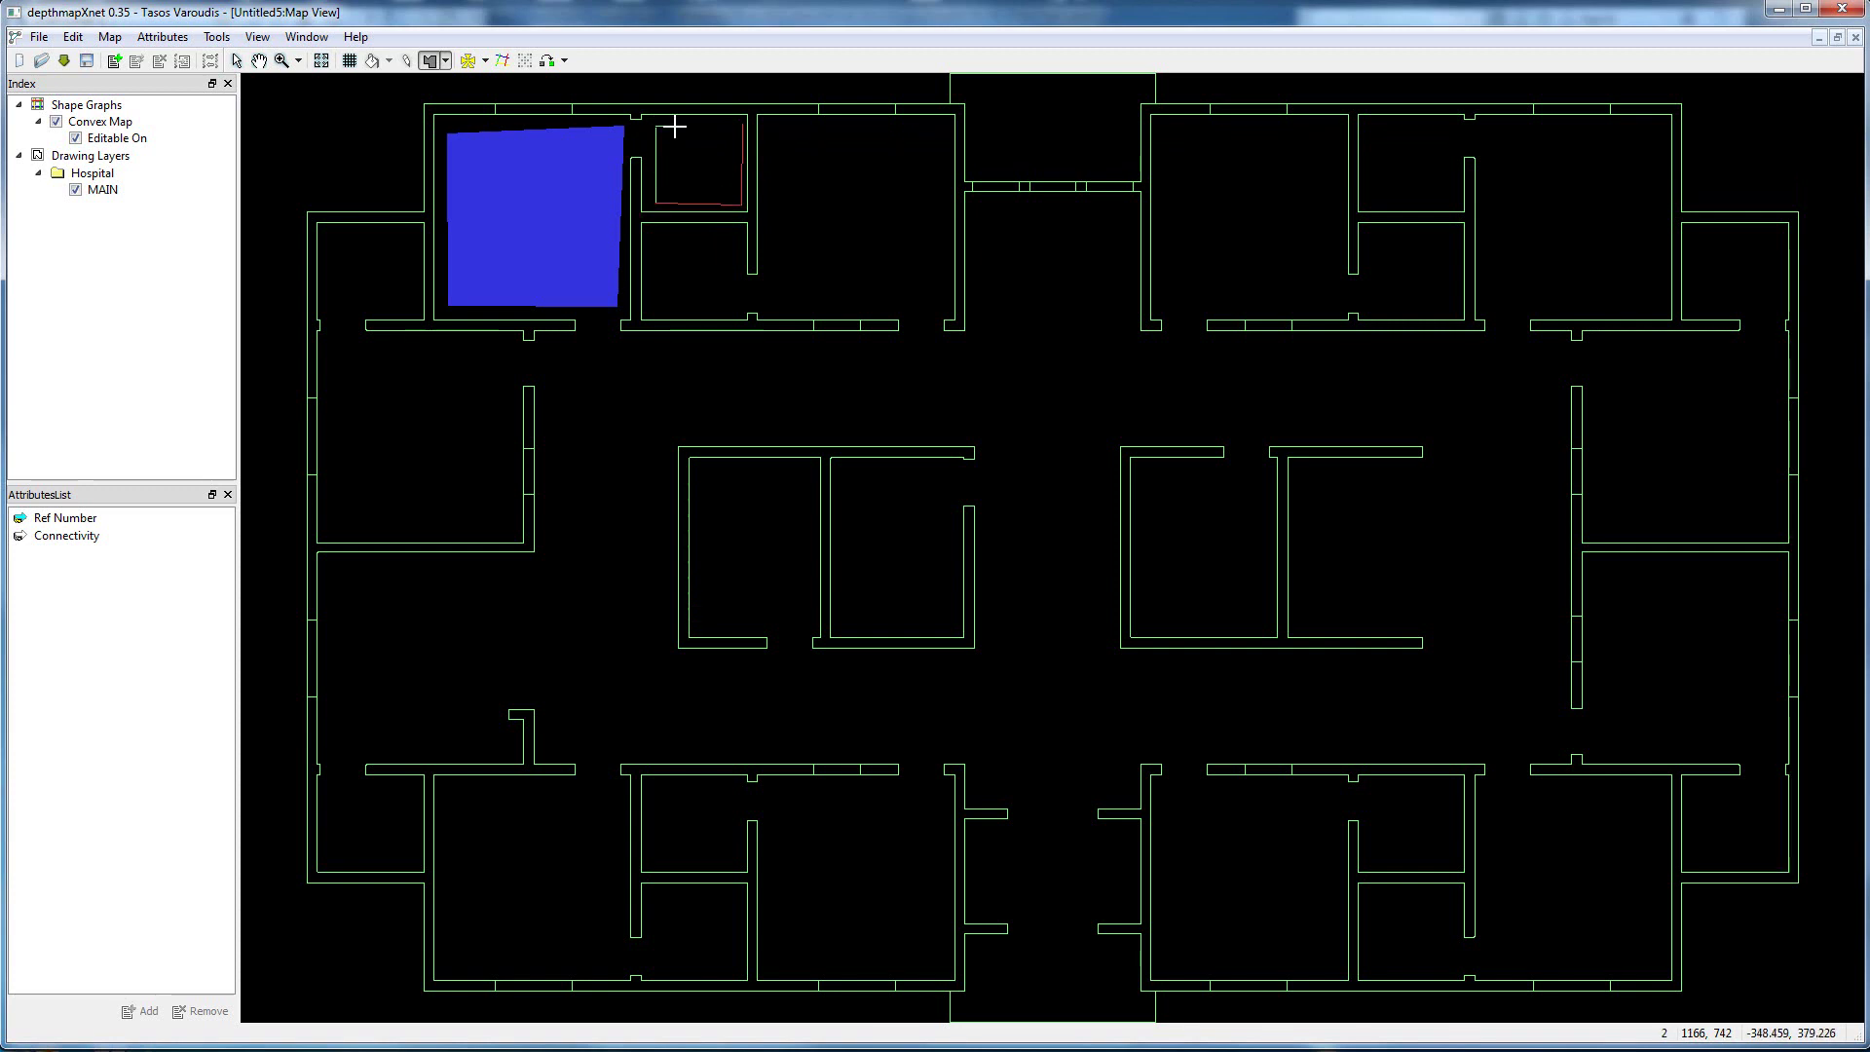
left_click(741, 123)
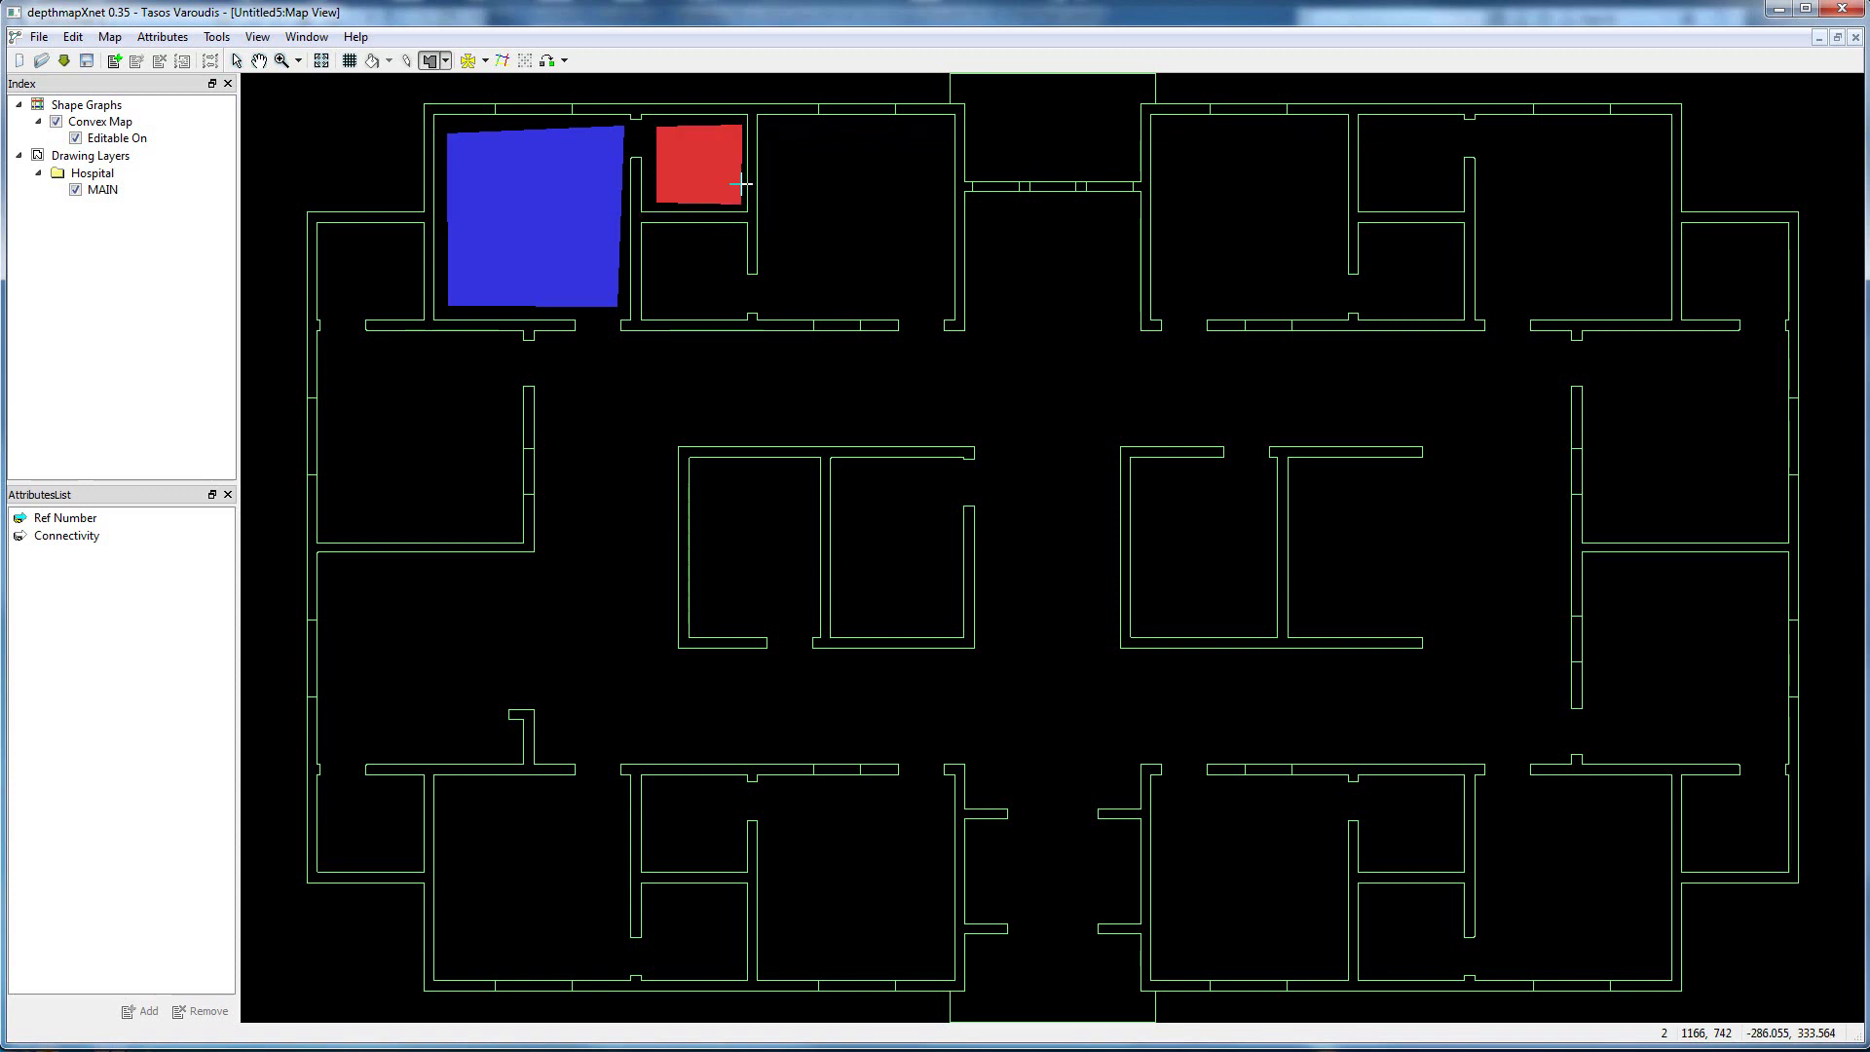
Join the large upper-left room polygon to the small bathroom polygon with the linking tool.
left_click(548, 60)
left_click(579, 179)
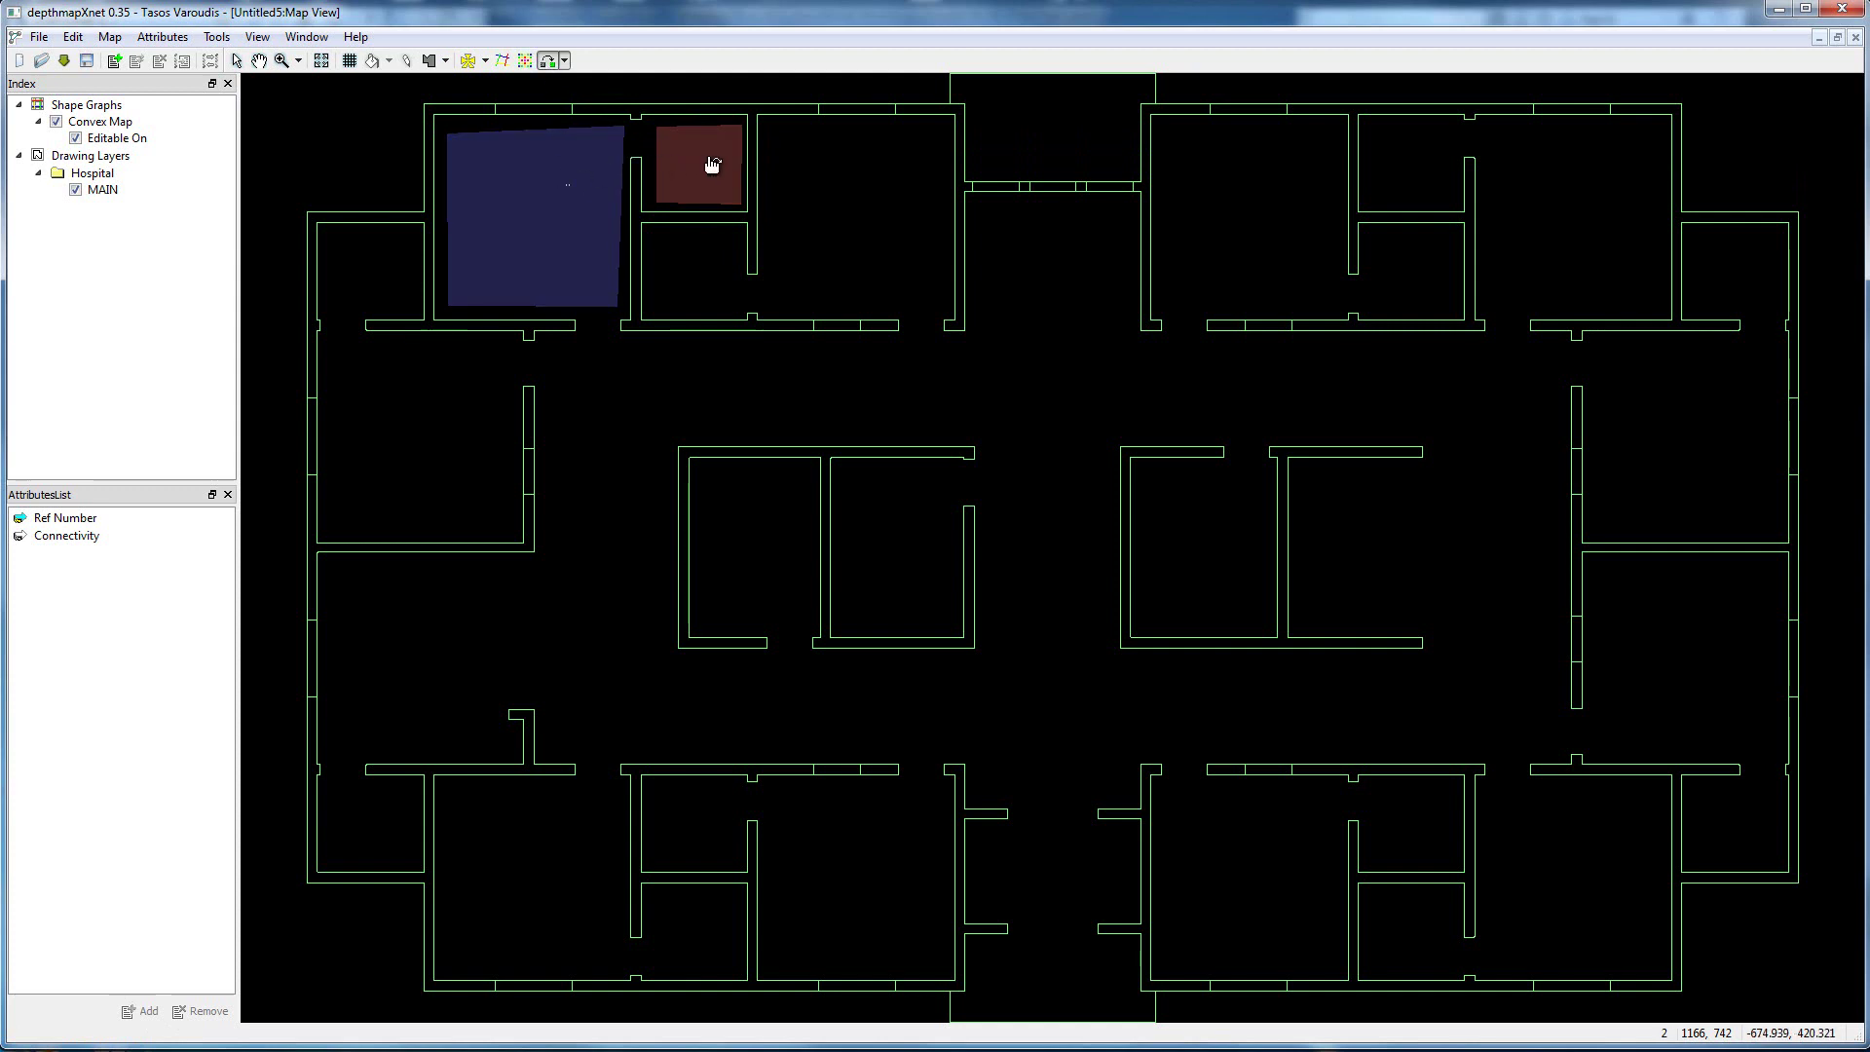
left_click(709, 160)
Close the practice map and run the axial/convex graph analysis on the completed hospital convex map.
left_click(1856, 39)
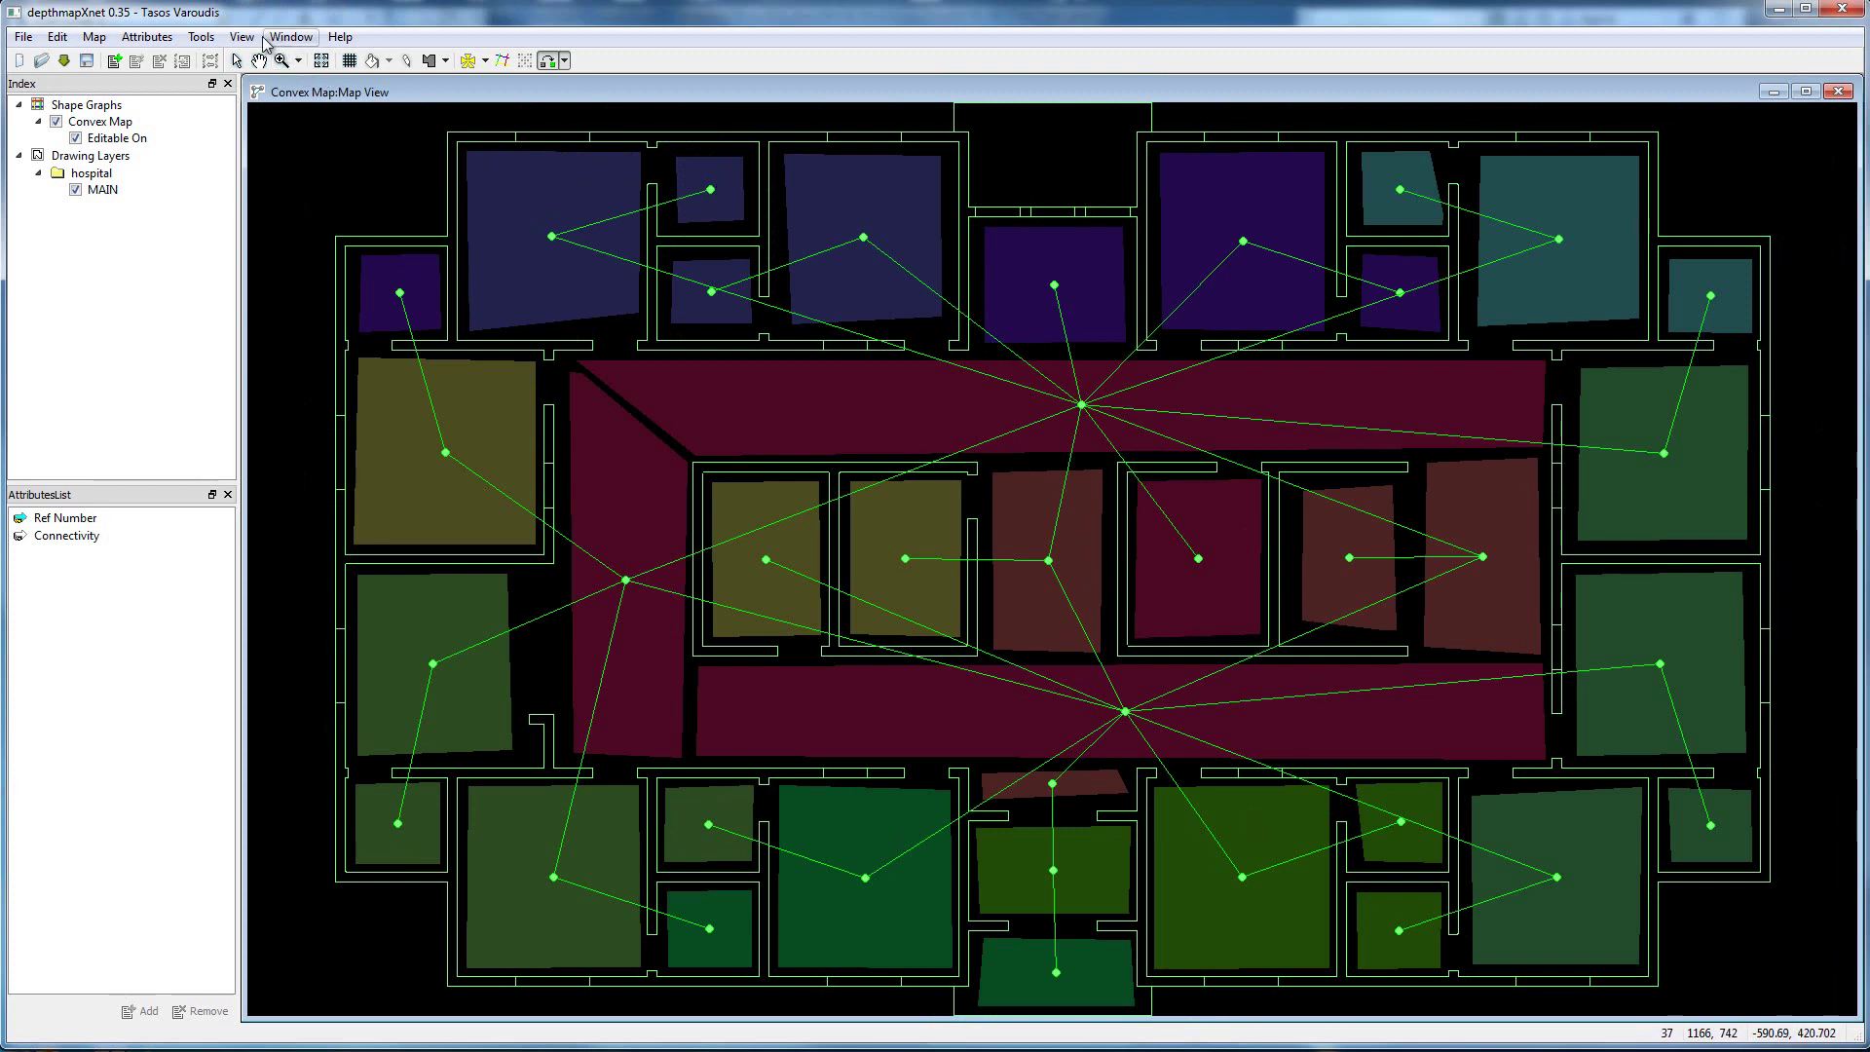
left_click(201, 38)
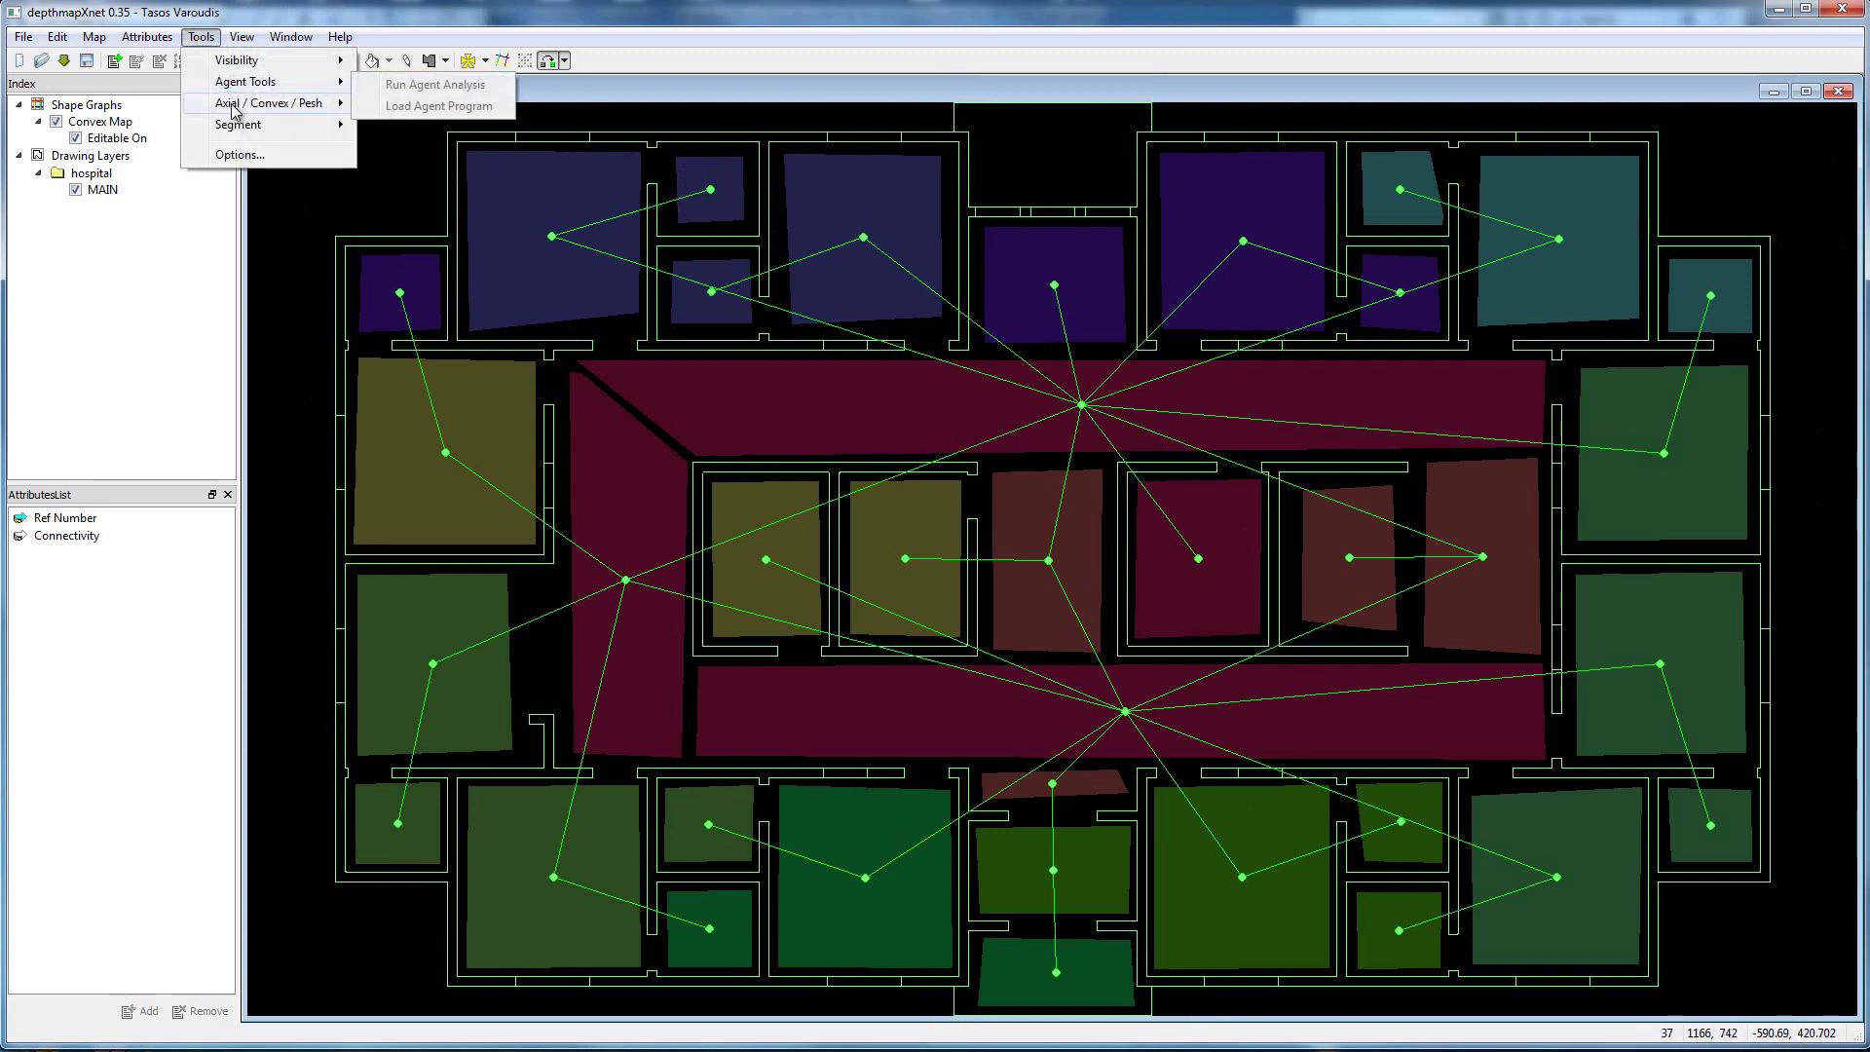
mouse_move(235, 112)
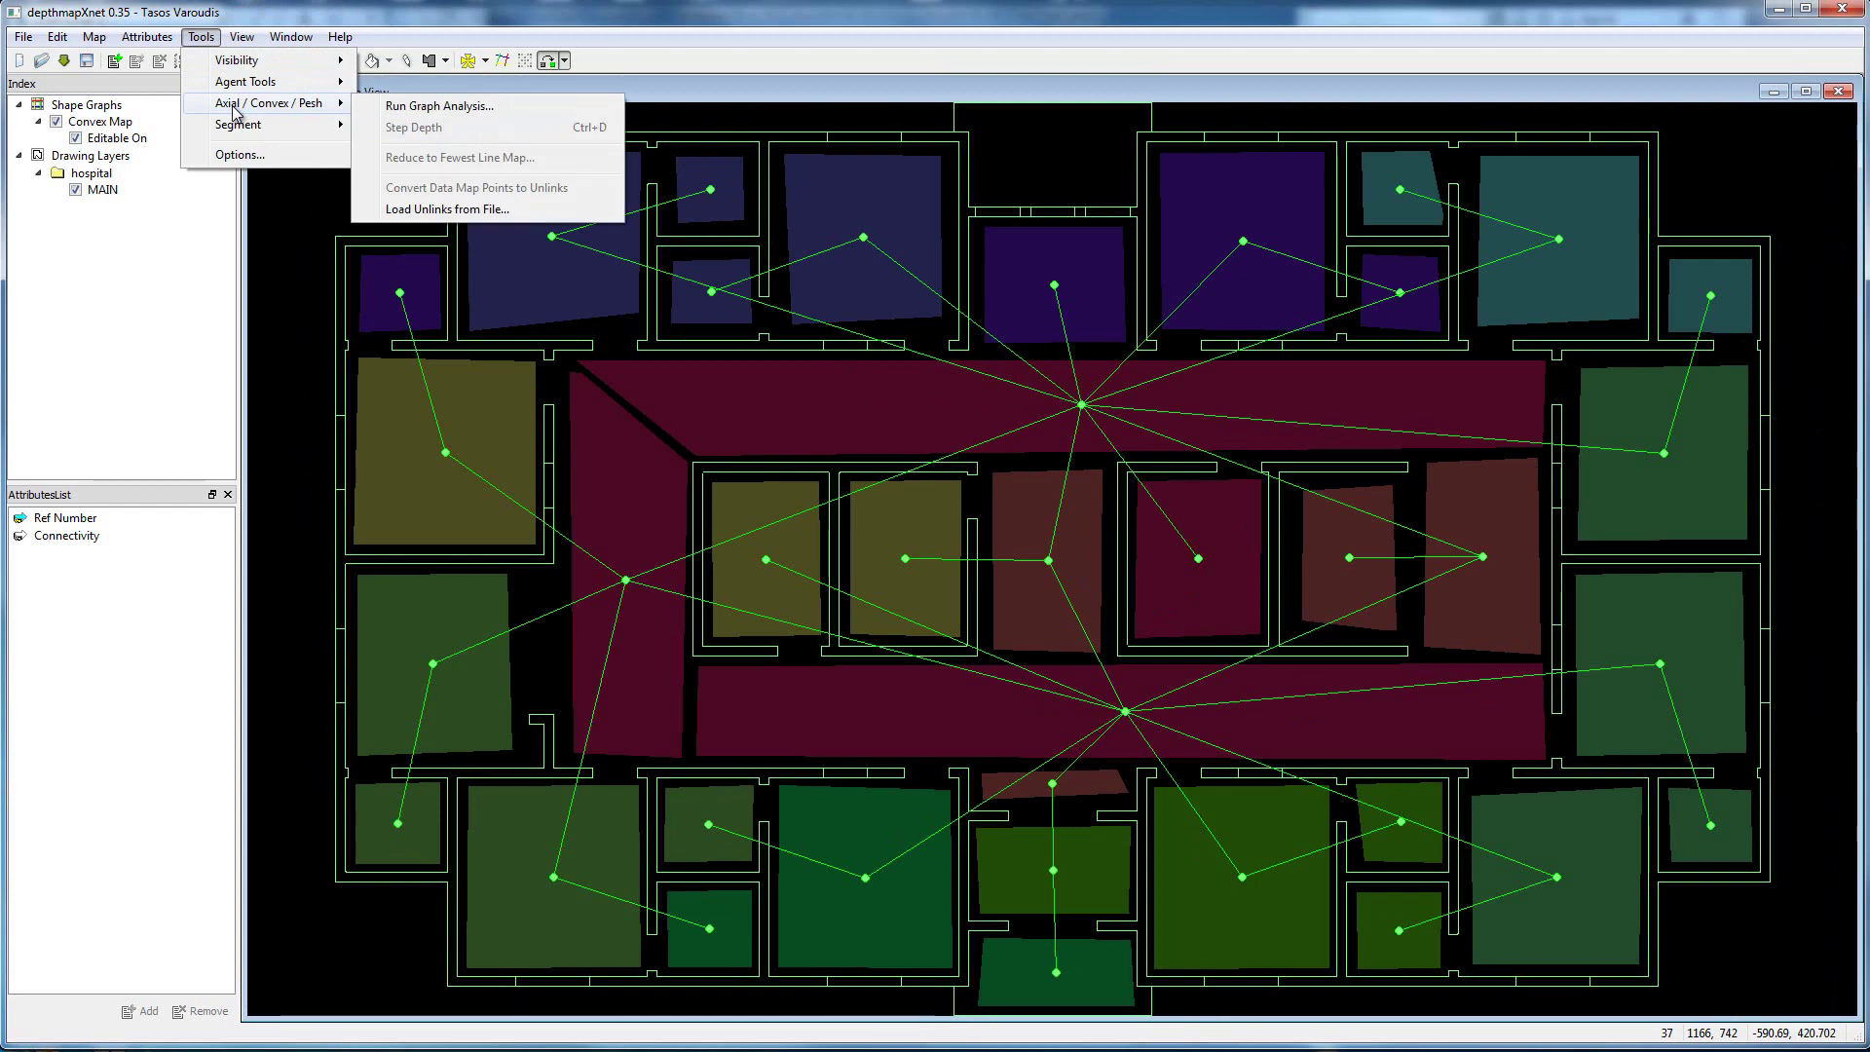
left_click(478, 113)
left_click(951, 662)
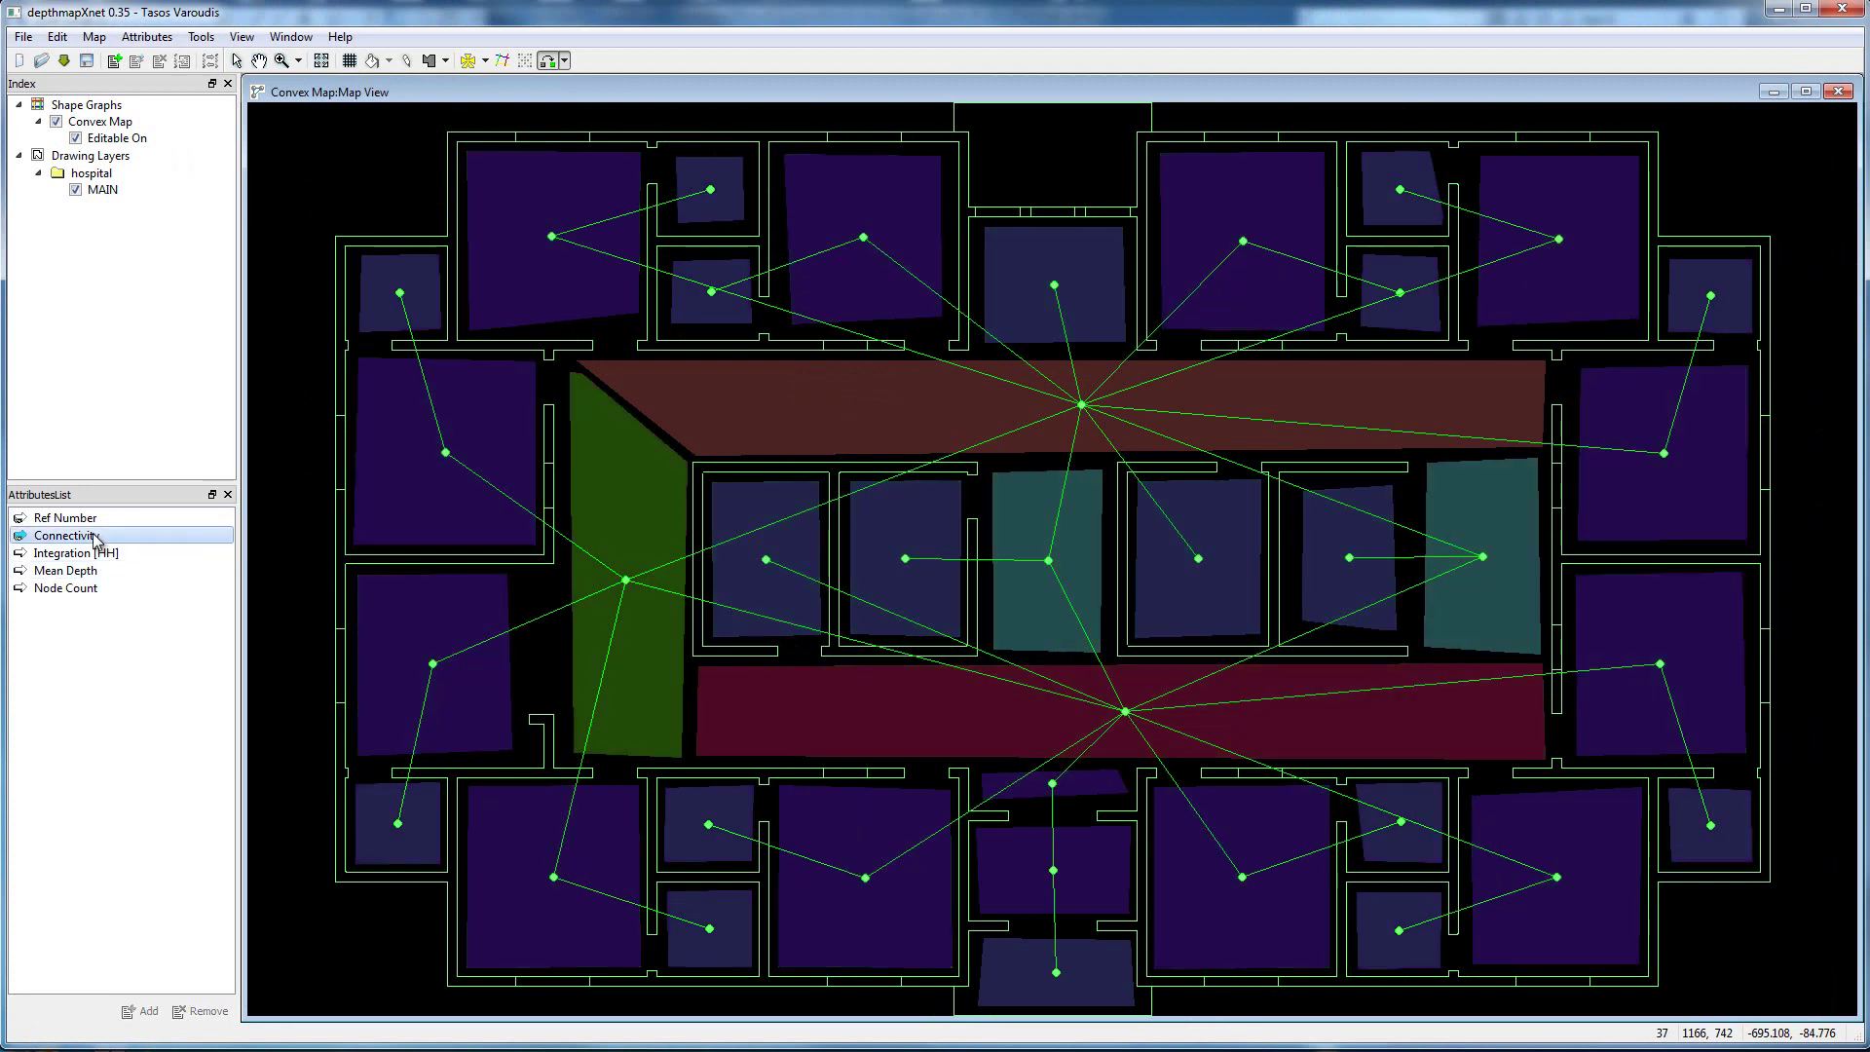
Compare the Connectivity, Integration [HH], Mean Depth and Node Count results across the convex map, ending on Connectivity.
left_click(99, 537)
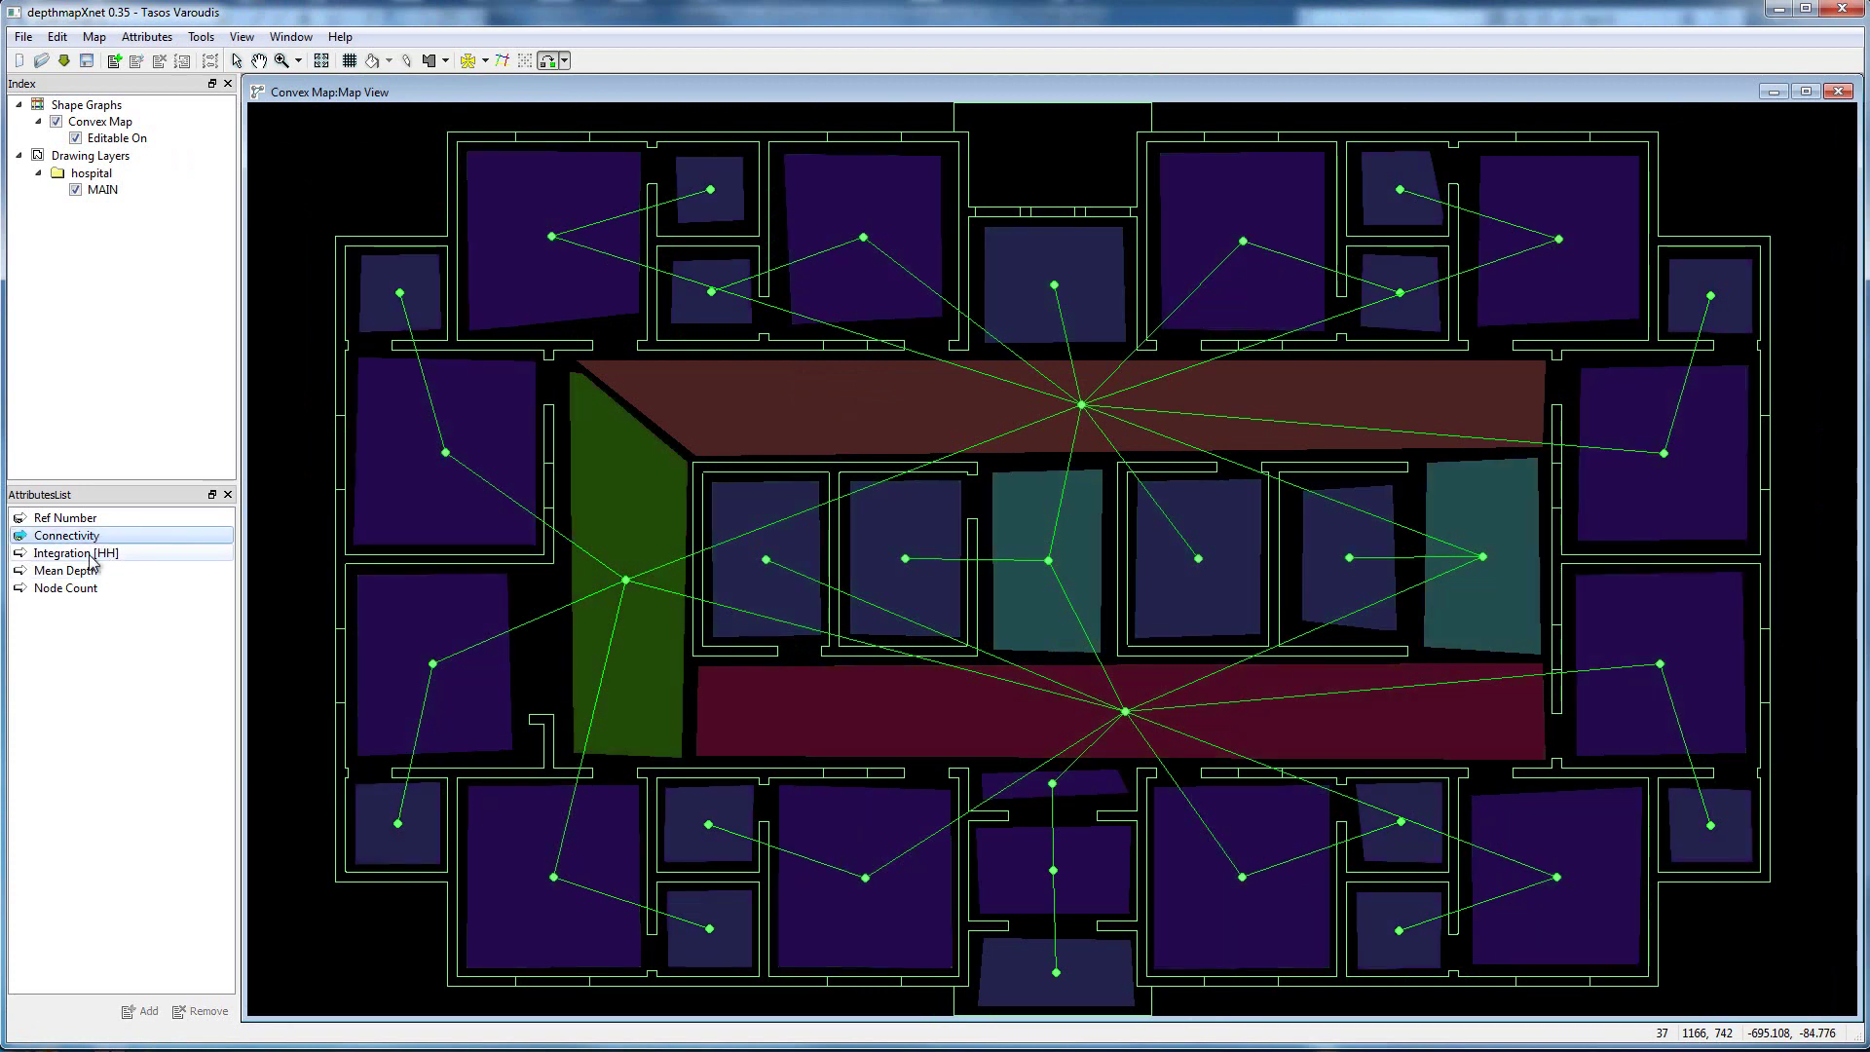
left_click(91, 553)
left_click(74, 571)
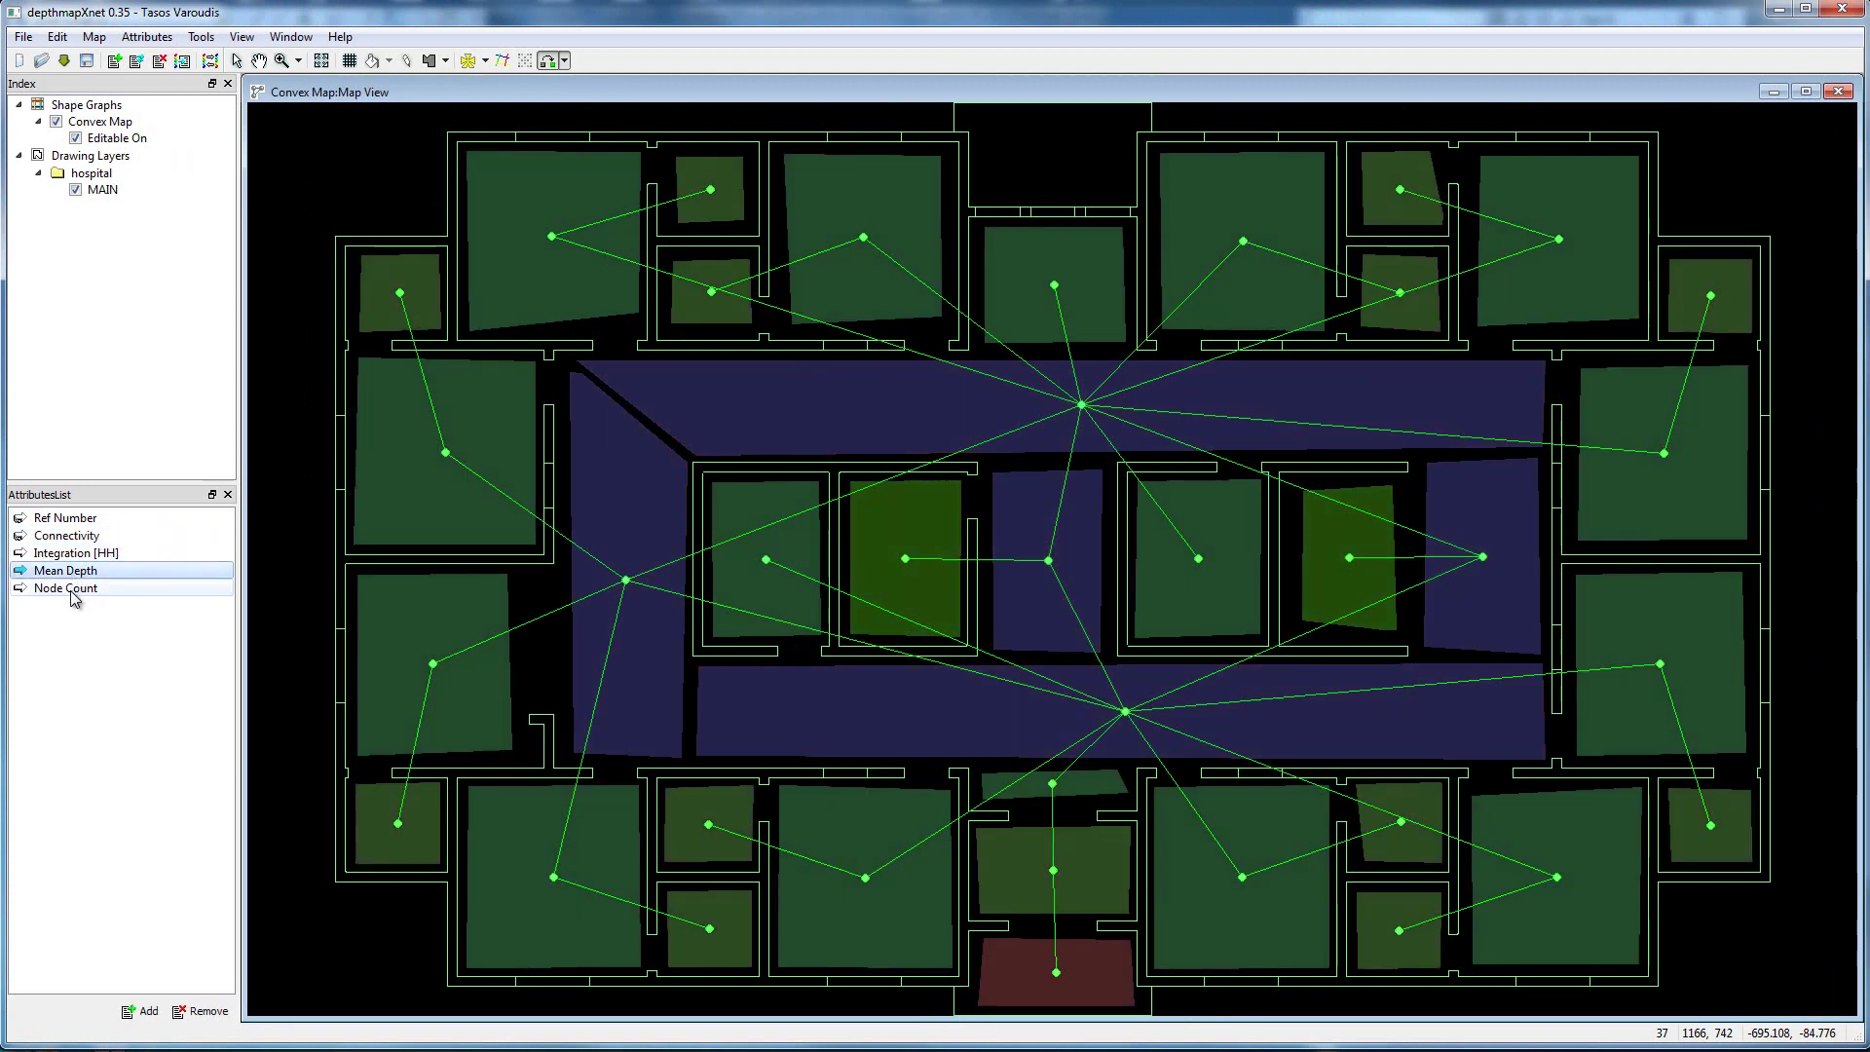
left_click(76, 591)
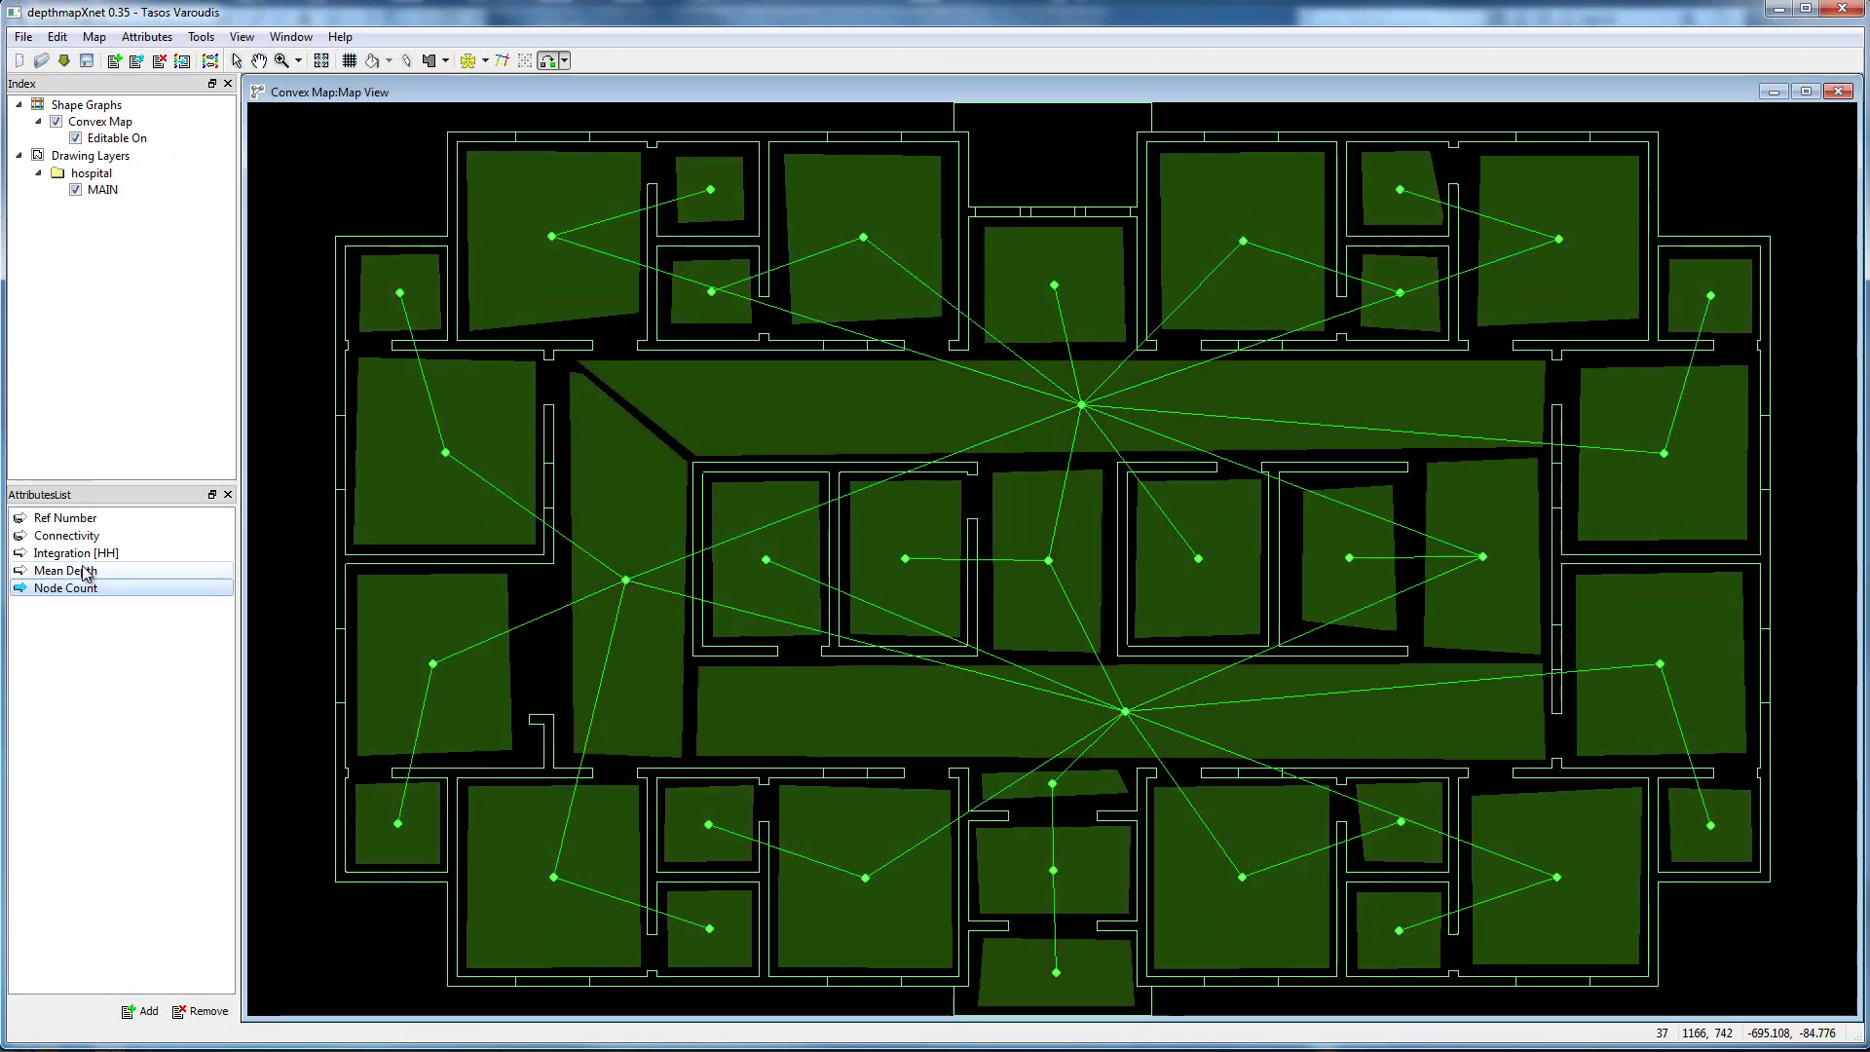
left_click(83, 571)
left_click(83, 553)
left_click(84, 535)
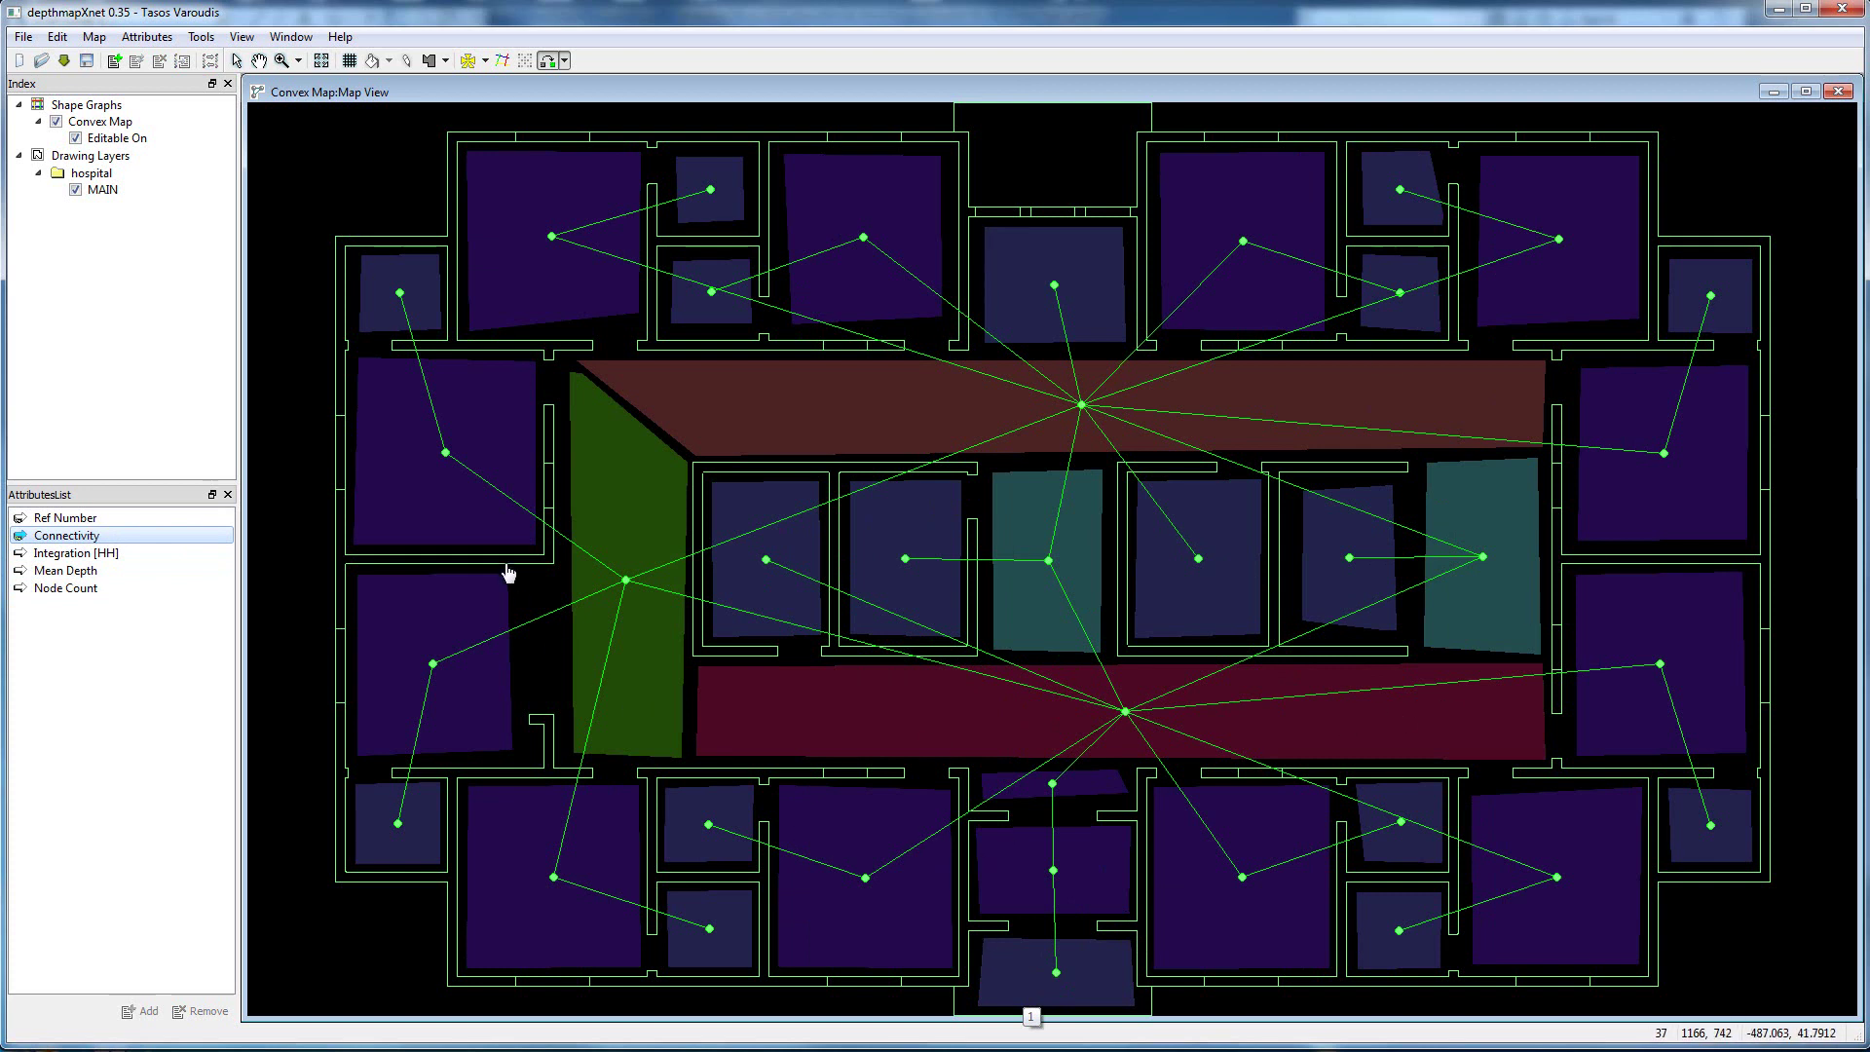
mouse_move(896, 388)
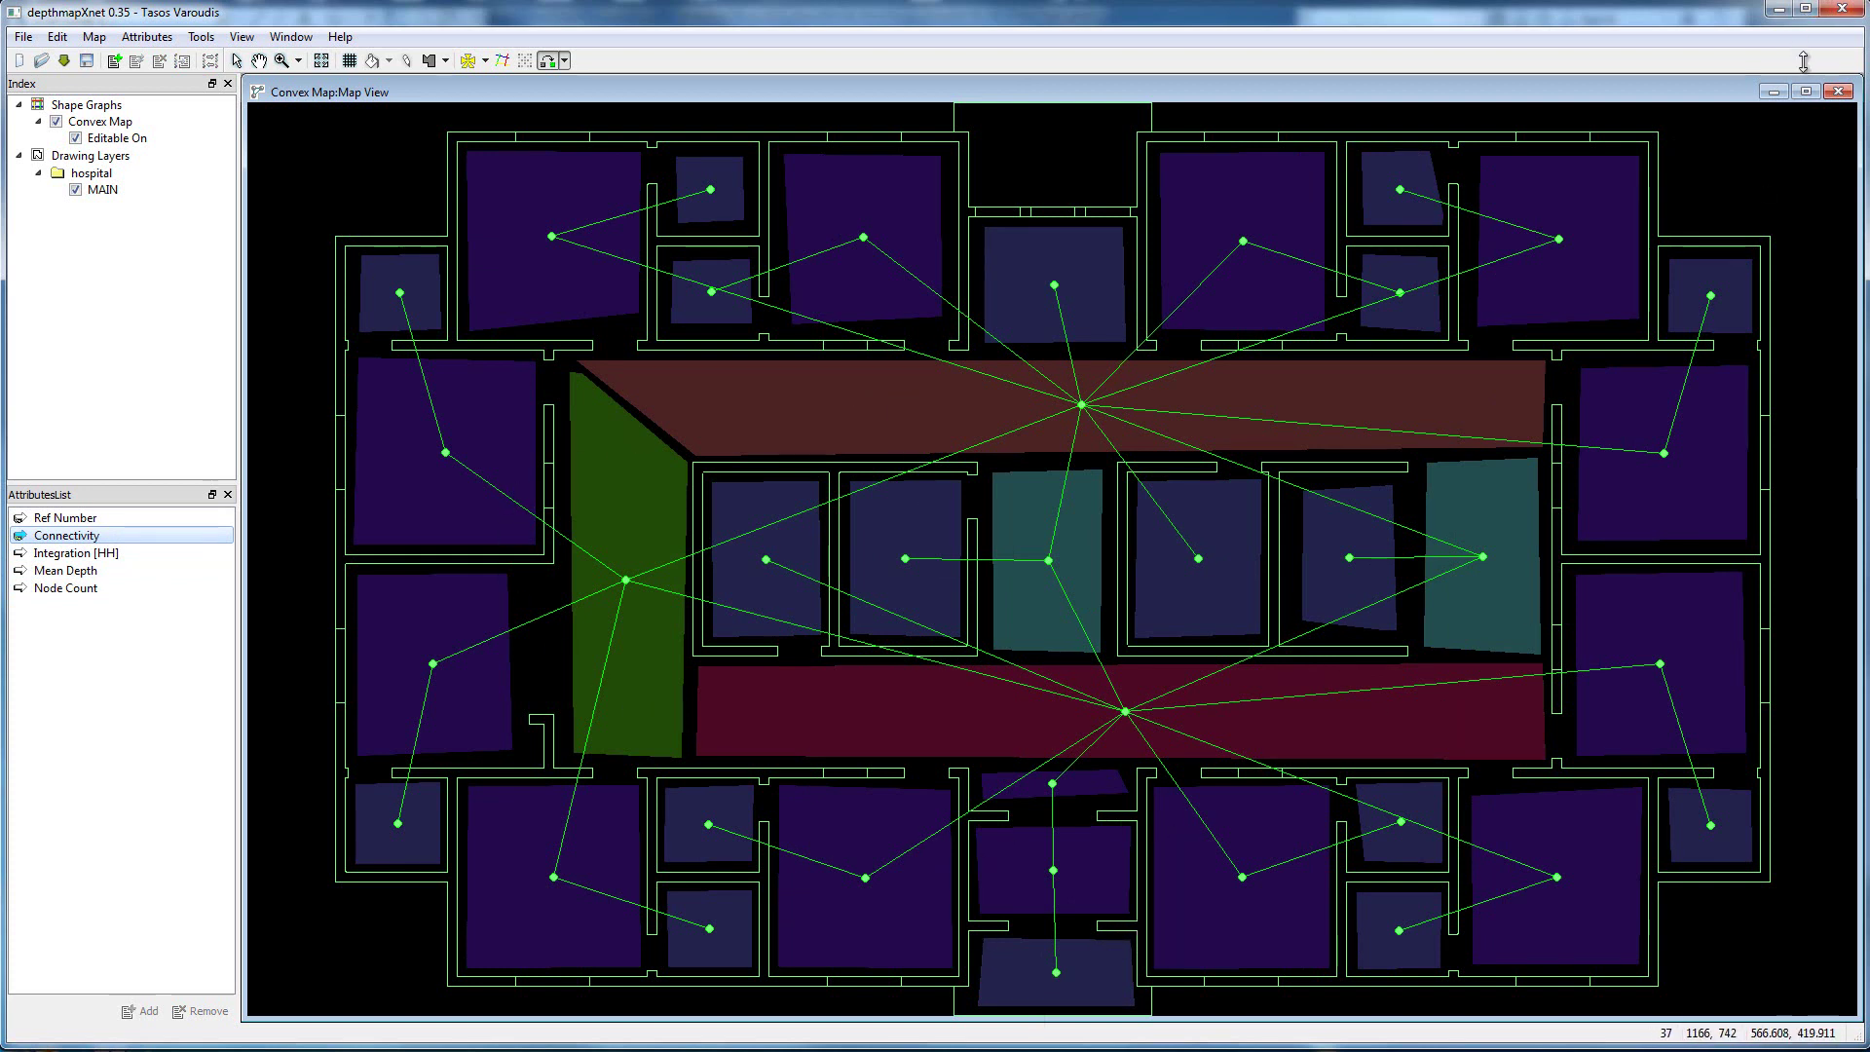
Switch to OSM and mark the convex-space centres of the ward rooms and bathrooms in the plan's right half.
left_click(1778, 11)
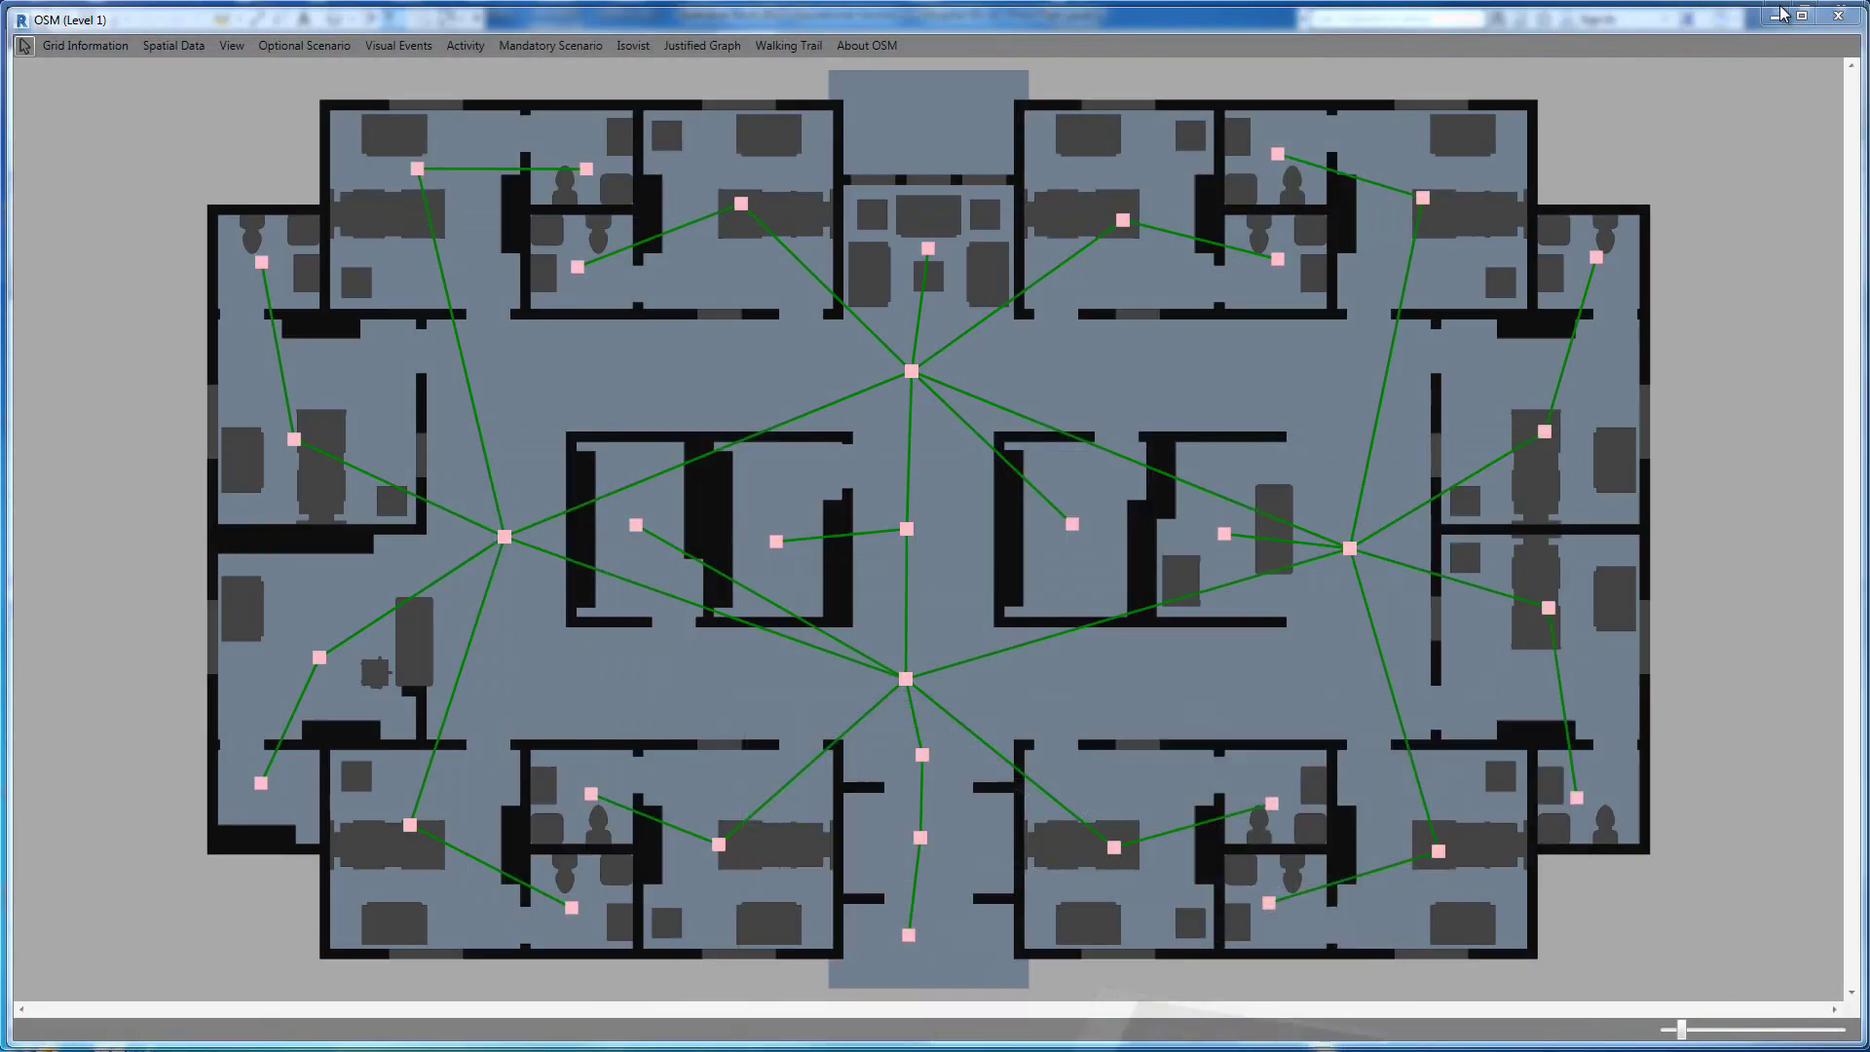
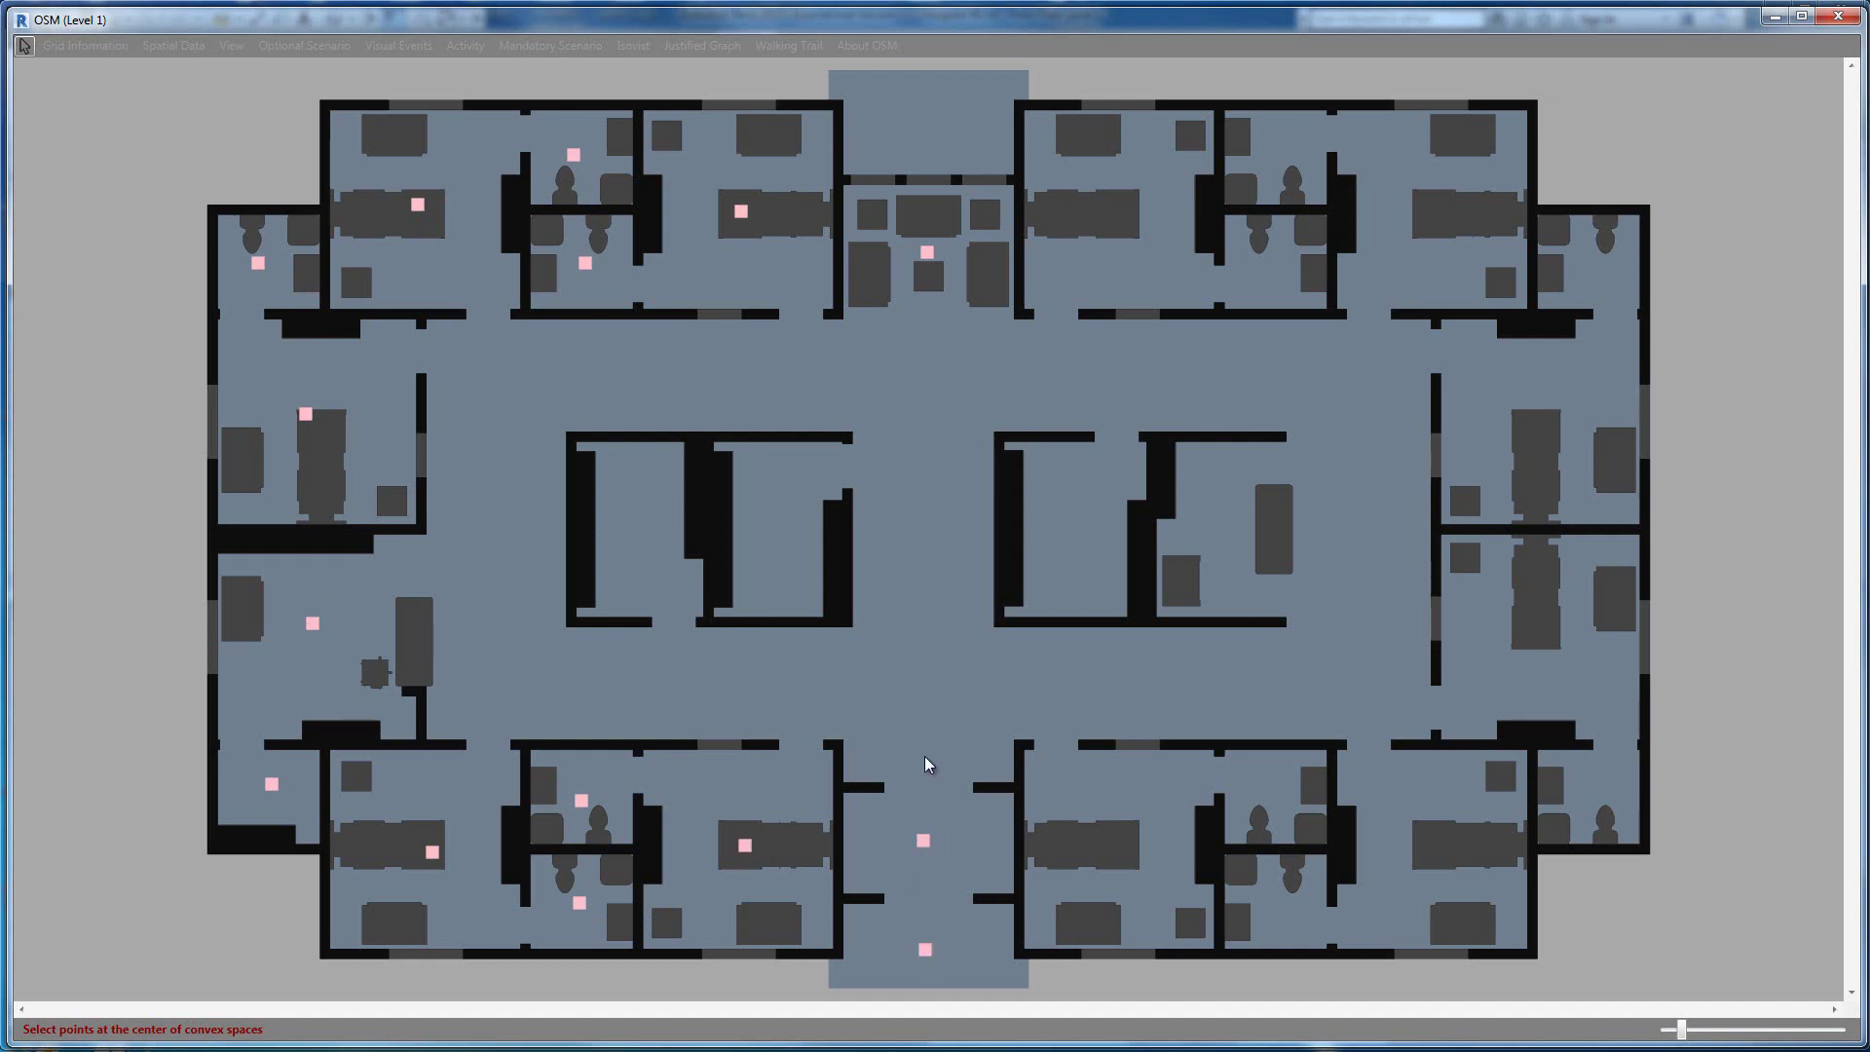
left_click(1113, 842)
left_click(1272, 799)
left_click(1547, 630)
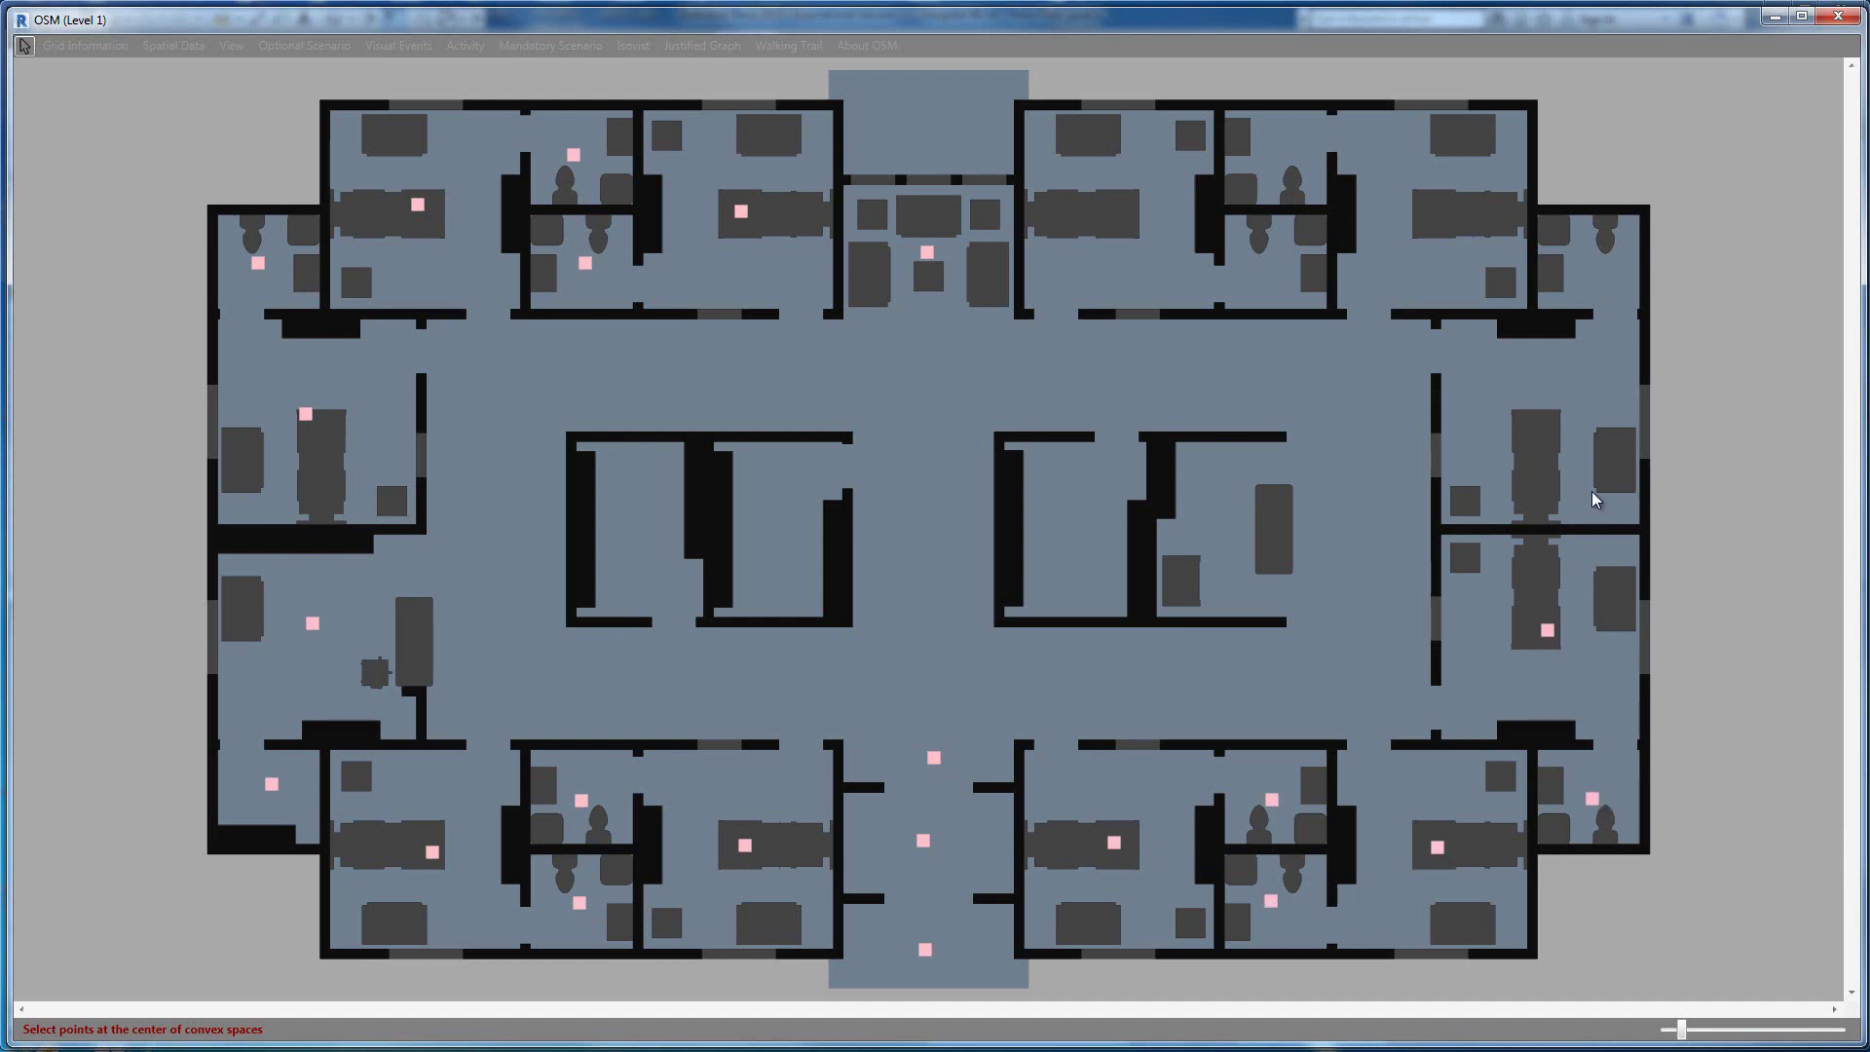
left_click(1444, 209)
left_click(1265, 261)
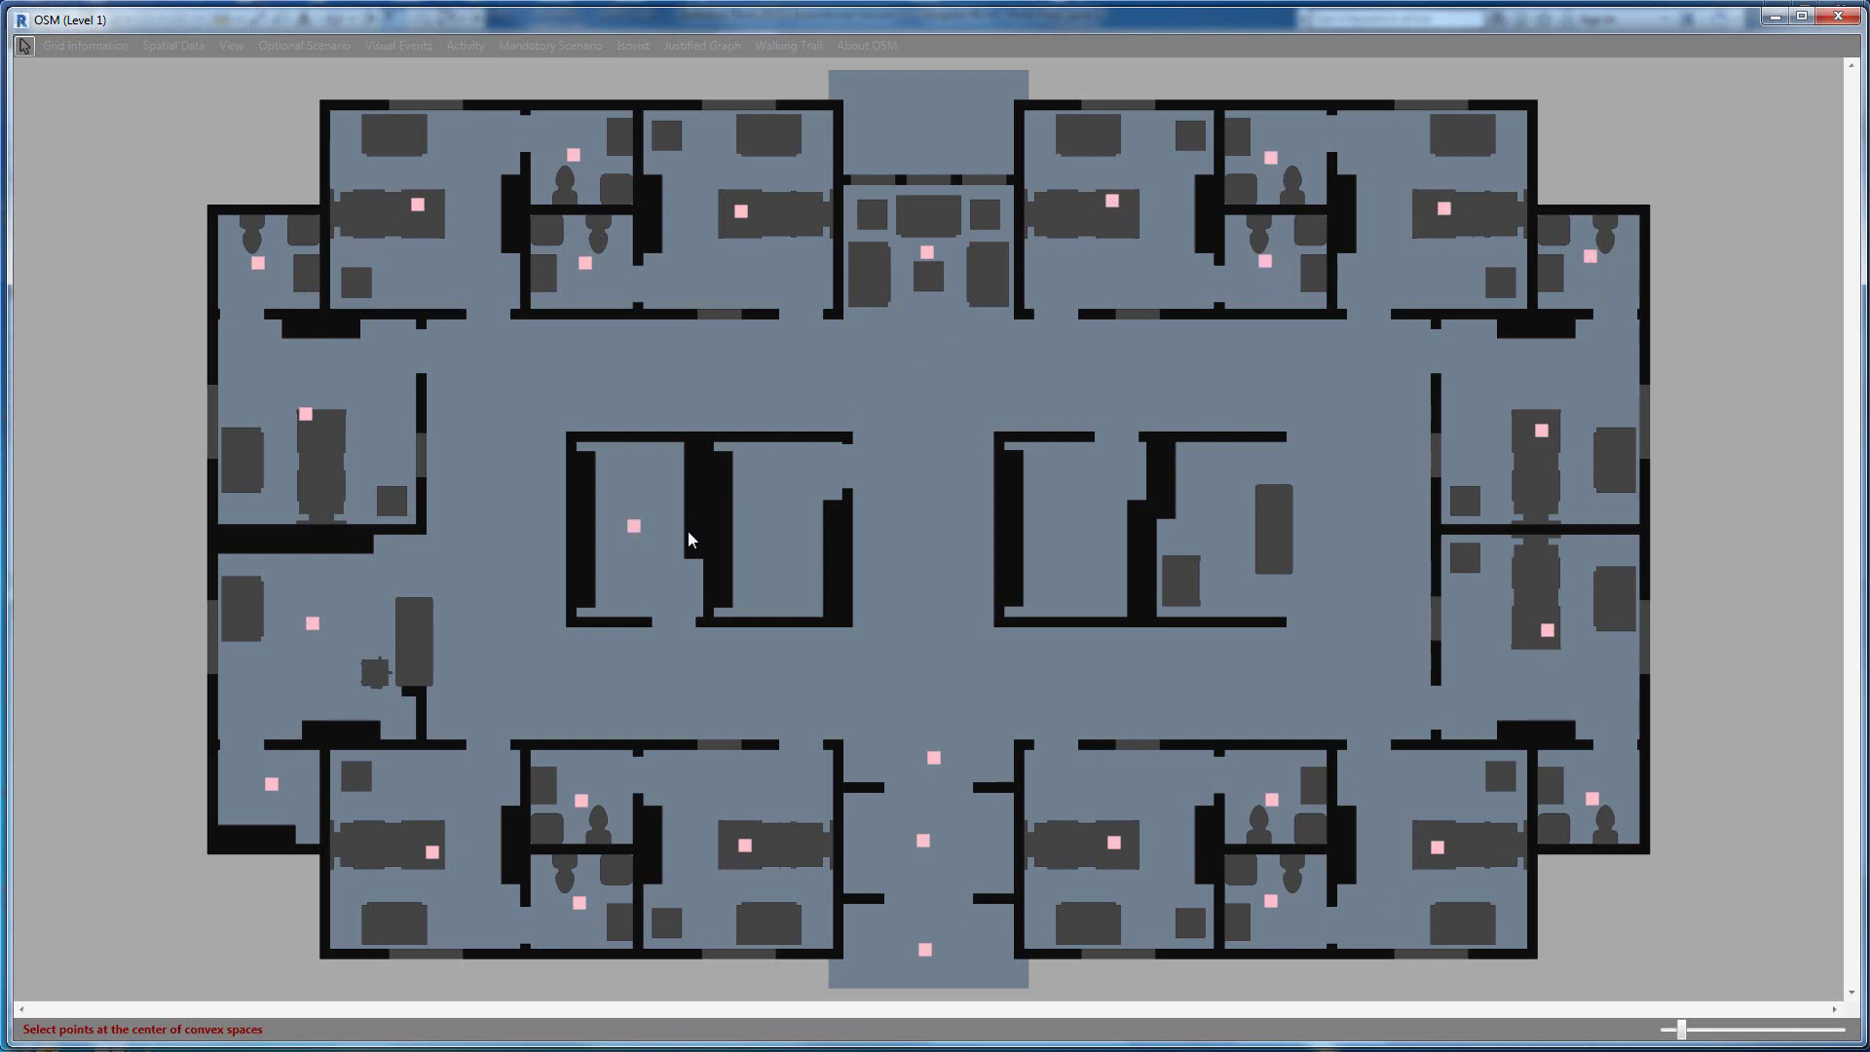
Mark the convex-space centres of the core rooms and surrounding corridors, and finish point selection to generate the convex graph.
left_click(782, 526)
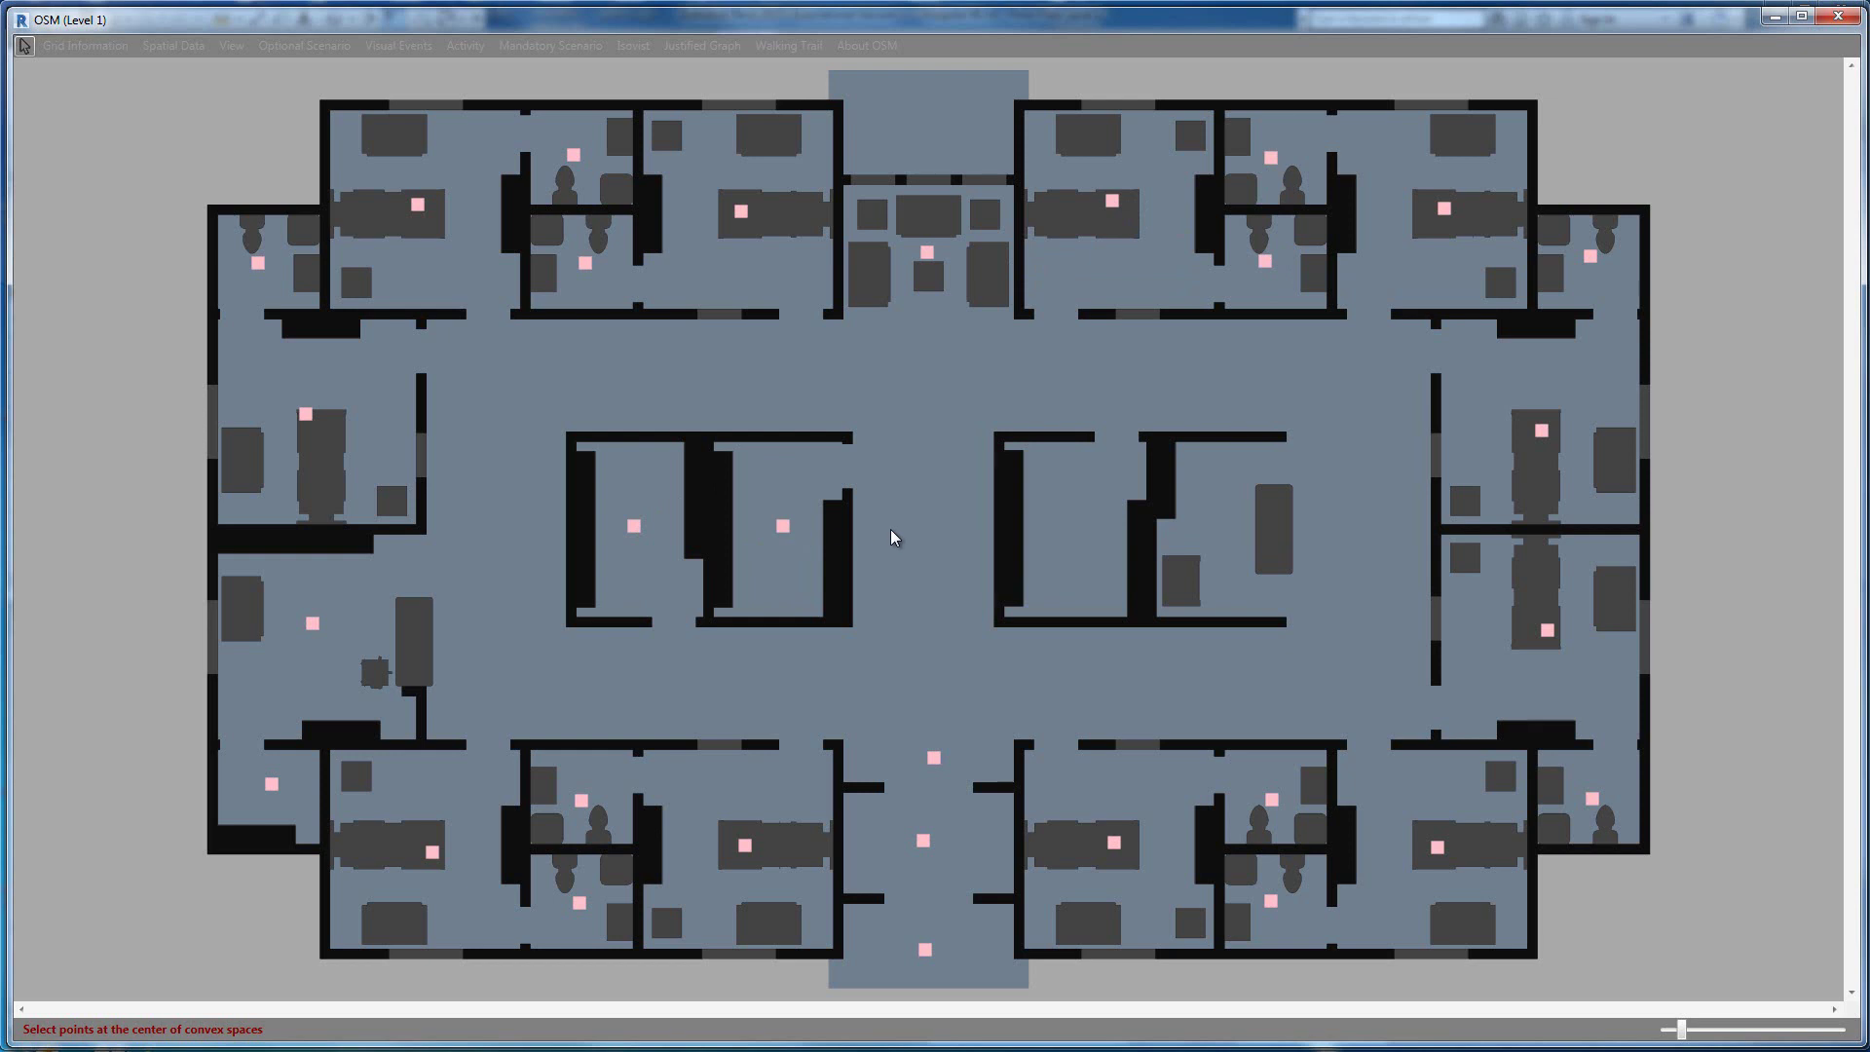
left_click(1221, 524)
left_click(930, 368)
left_click(25, 46)
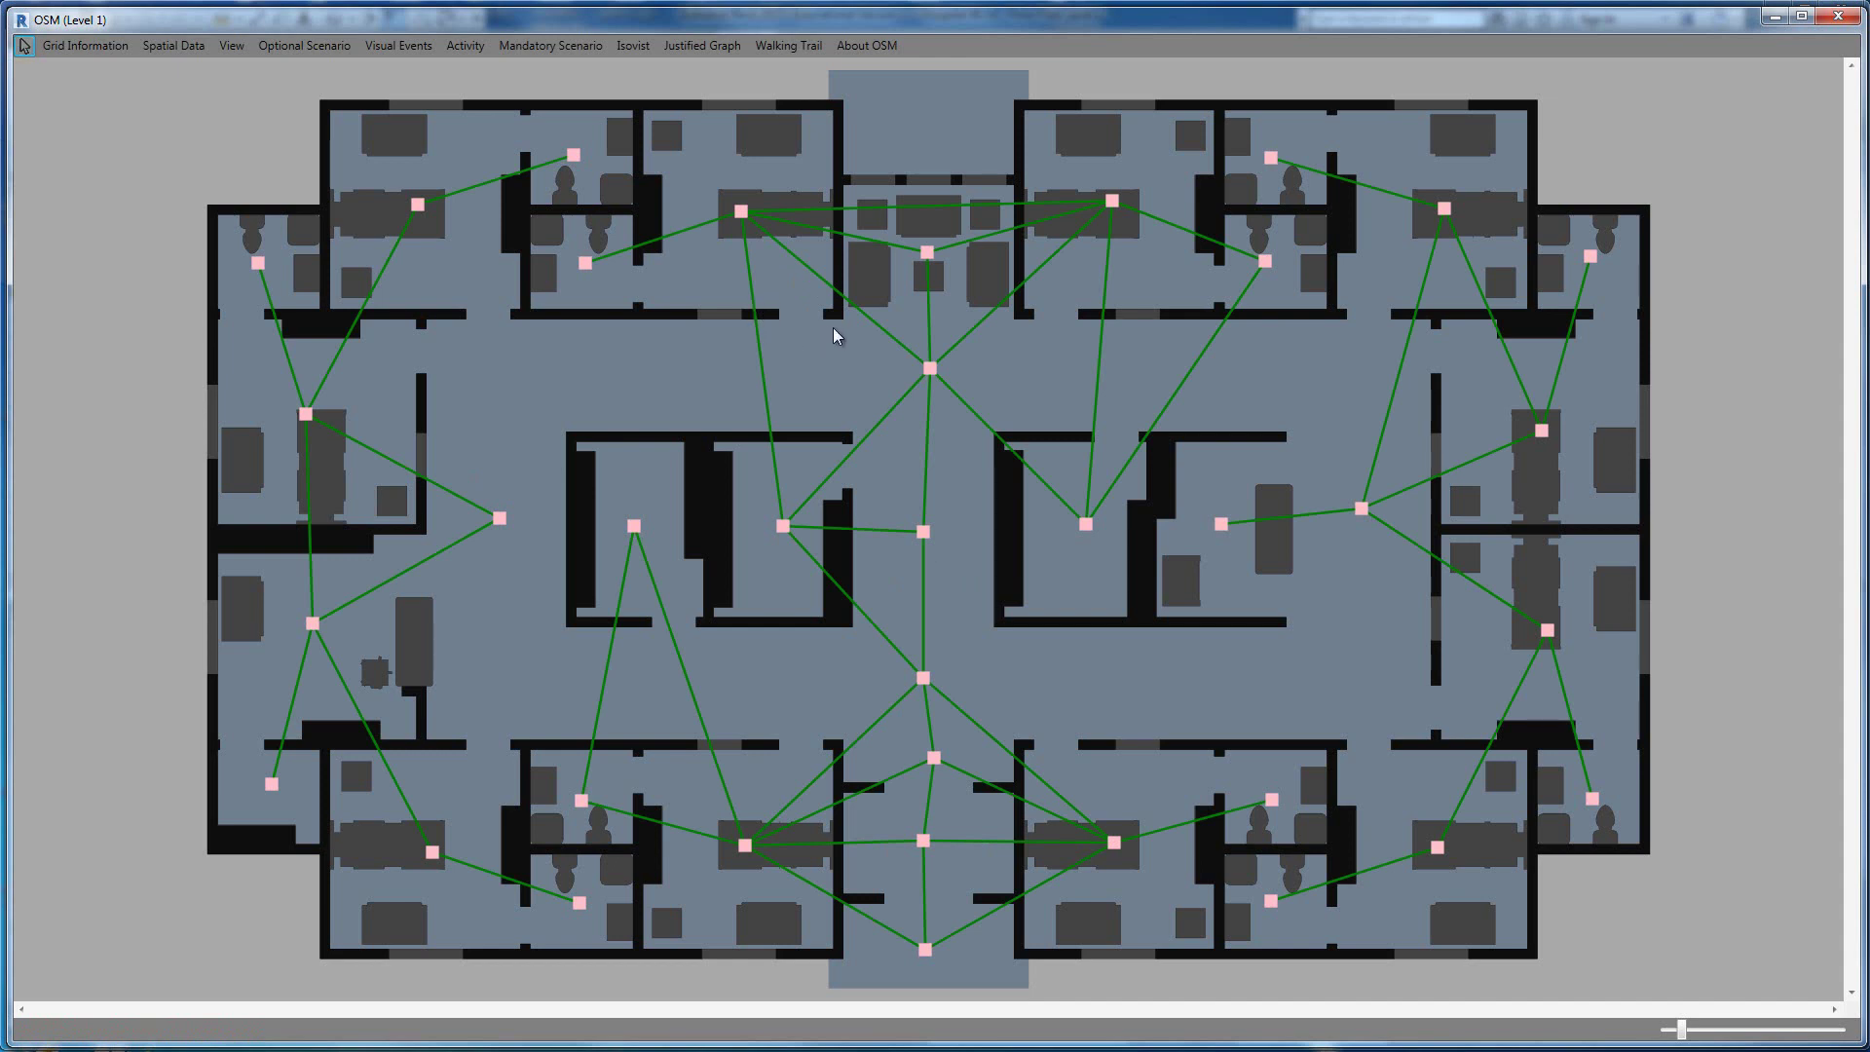
Remove the wall-crossing connections among the lower-left outer rooms and the two running from the leftmost core room to the lower rooms.
left_click(703, 45)
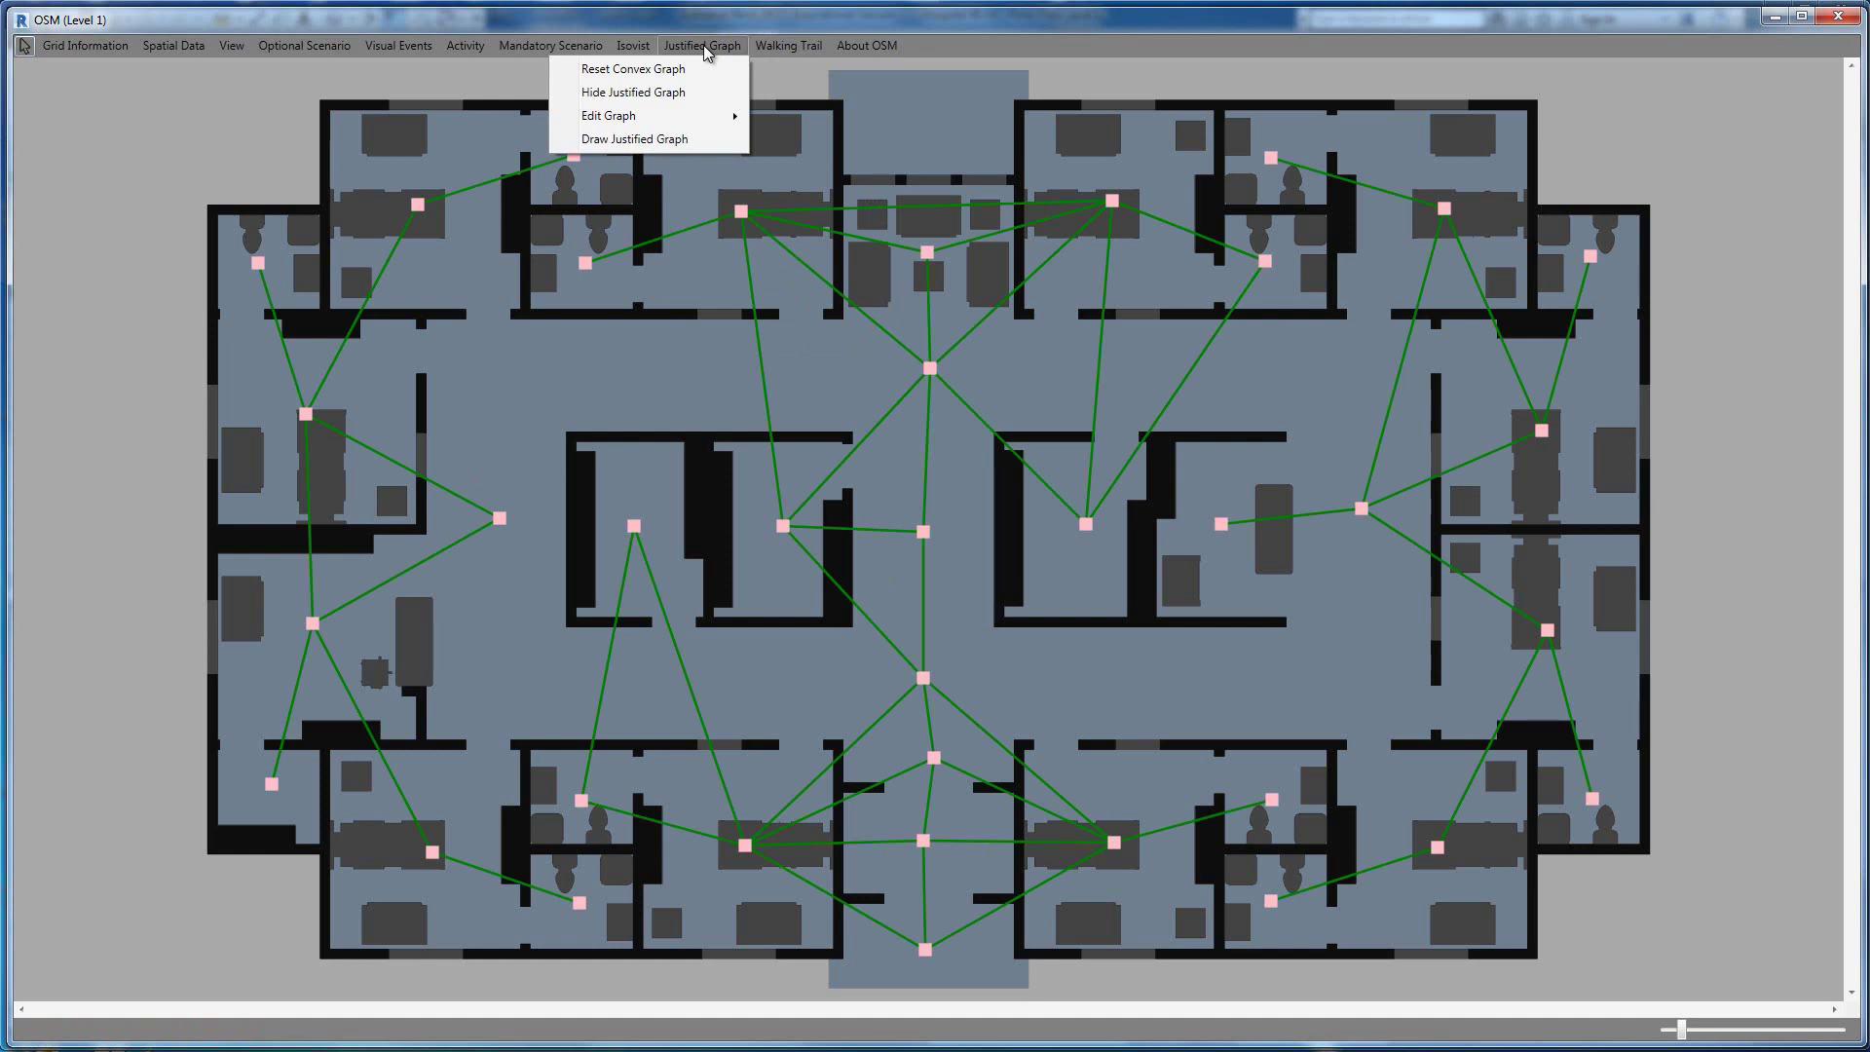
mouse_move(716, 122)
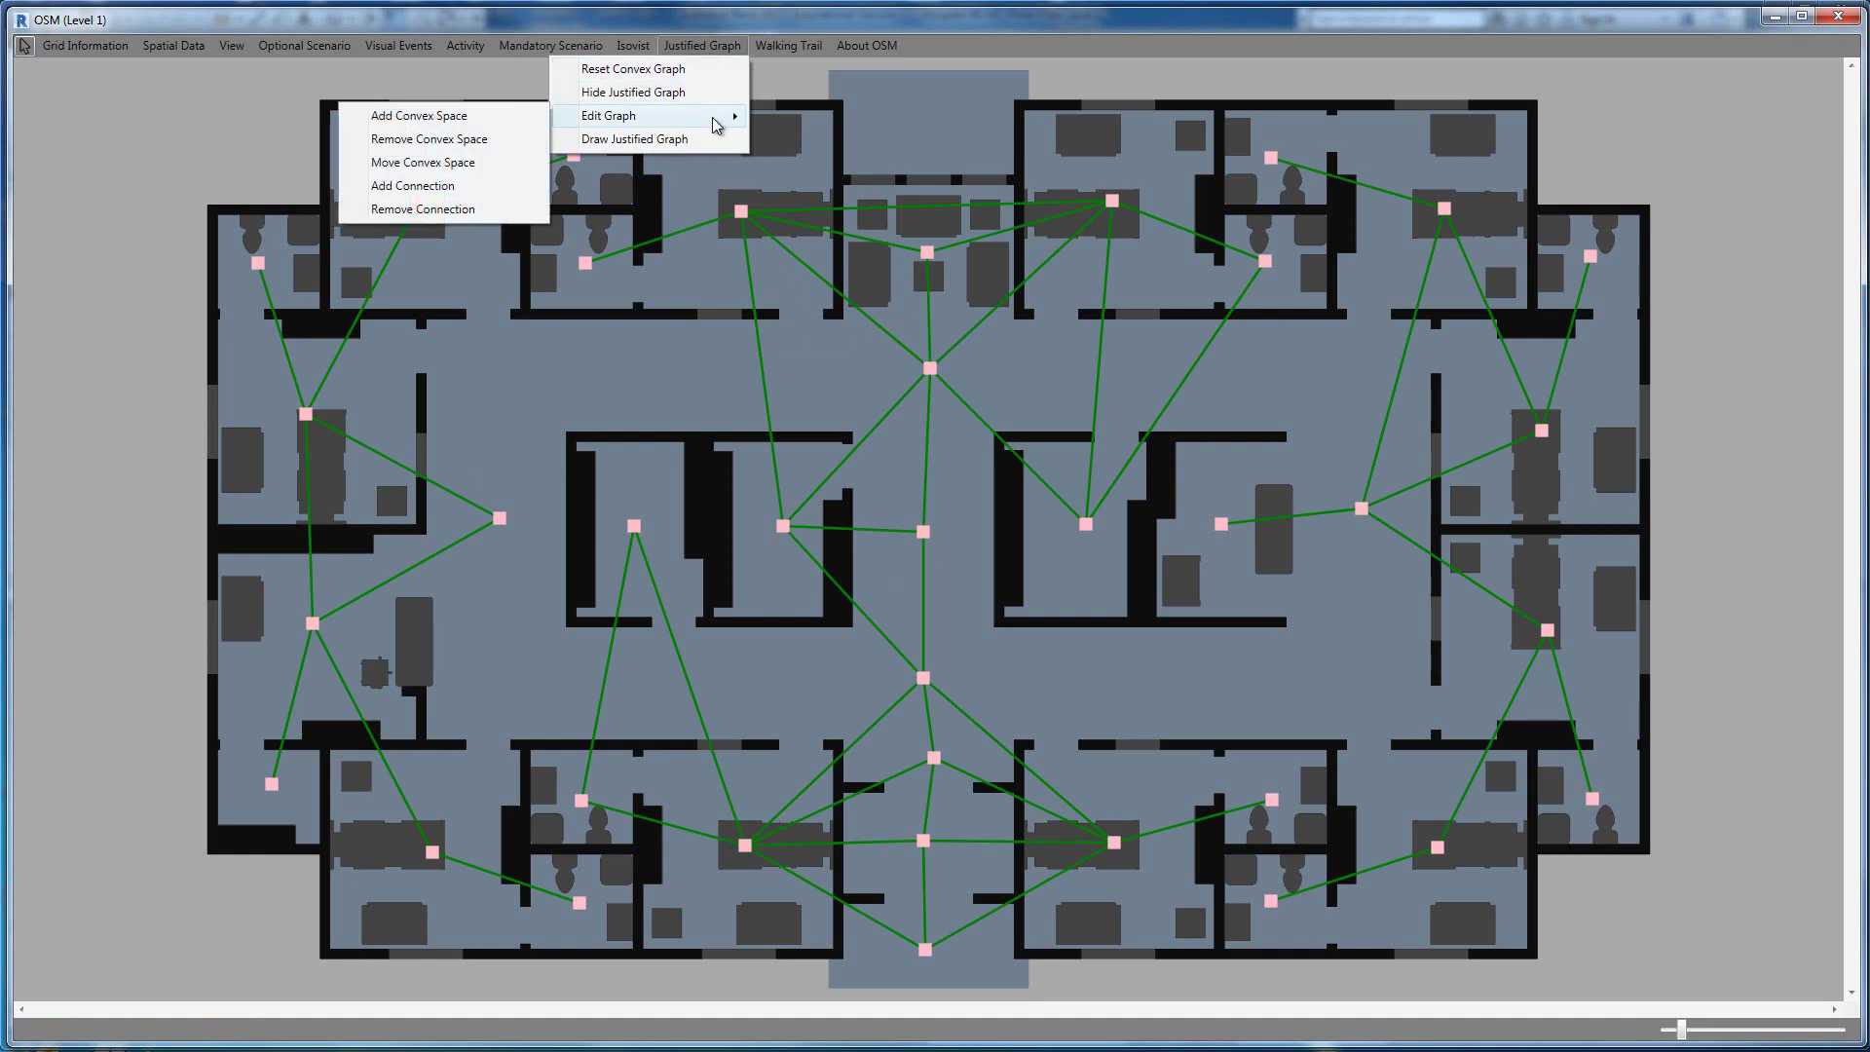
left_click(468, 211)
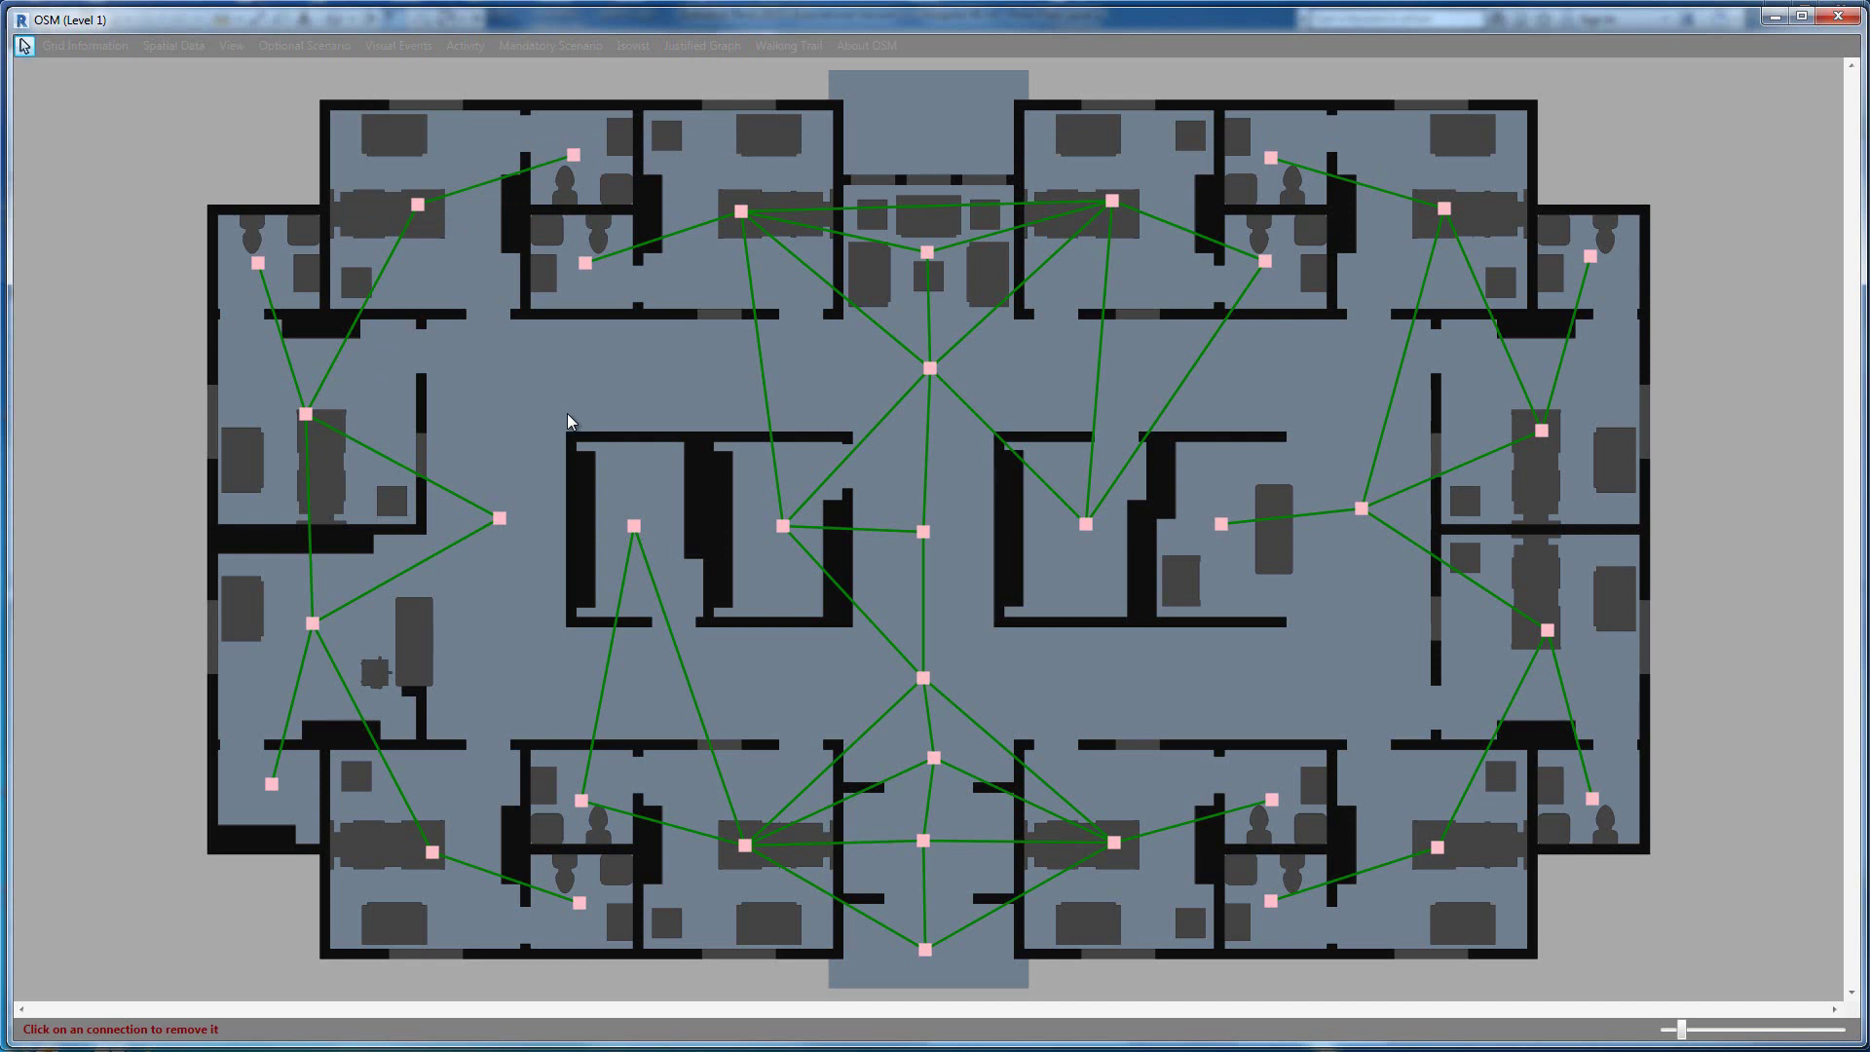
left_click(312, 501)
left_click(359, 710)
left_click(602, 684)
left_click(695, 696)
Remove the connections between the lower entrance nodes and the ward rooms on both sides, keeping the wards' corridor links.
left_click(838, 803)
left_click(857, 842)
left_click(857, 904)
left_click(1042, 884)
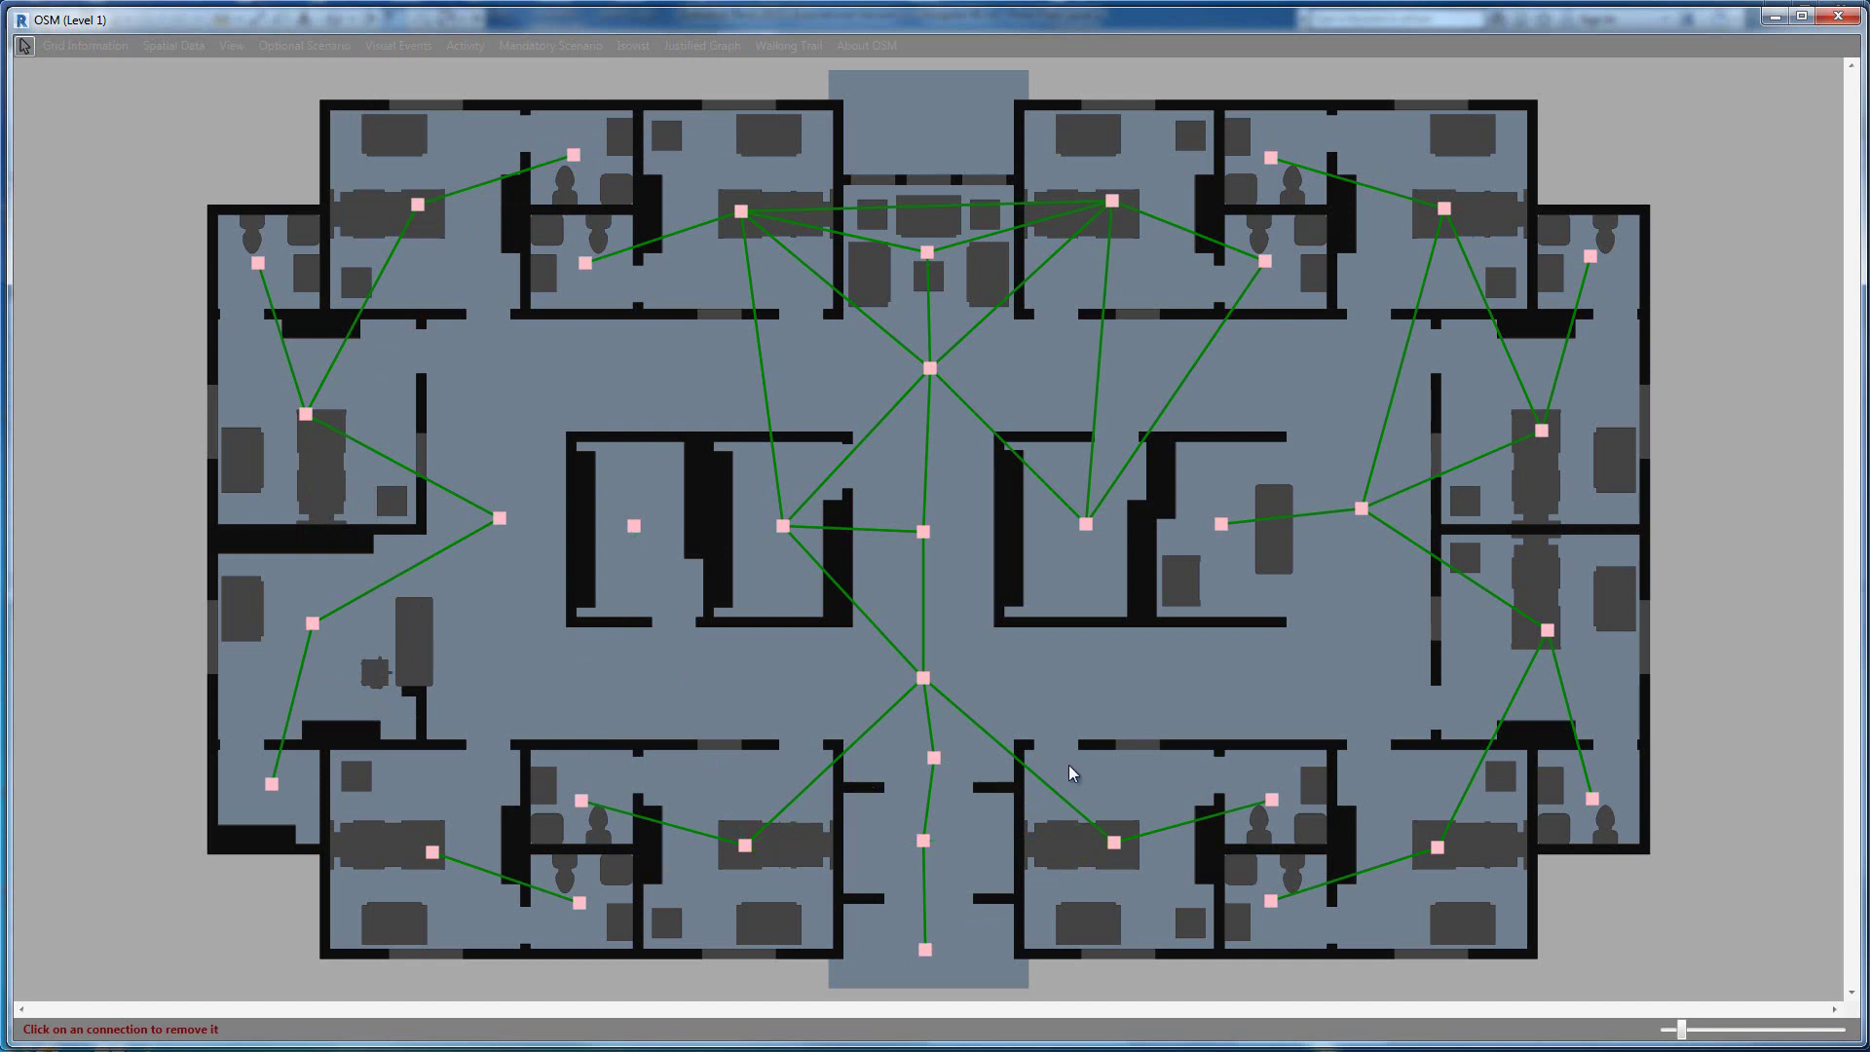
Remove the direct links between adjacent rooms on the right side and the two from the central-right core room to the upper rooms.
left_click(1509, 709)
left_click(1484, 308)
left_click(1107, 269)
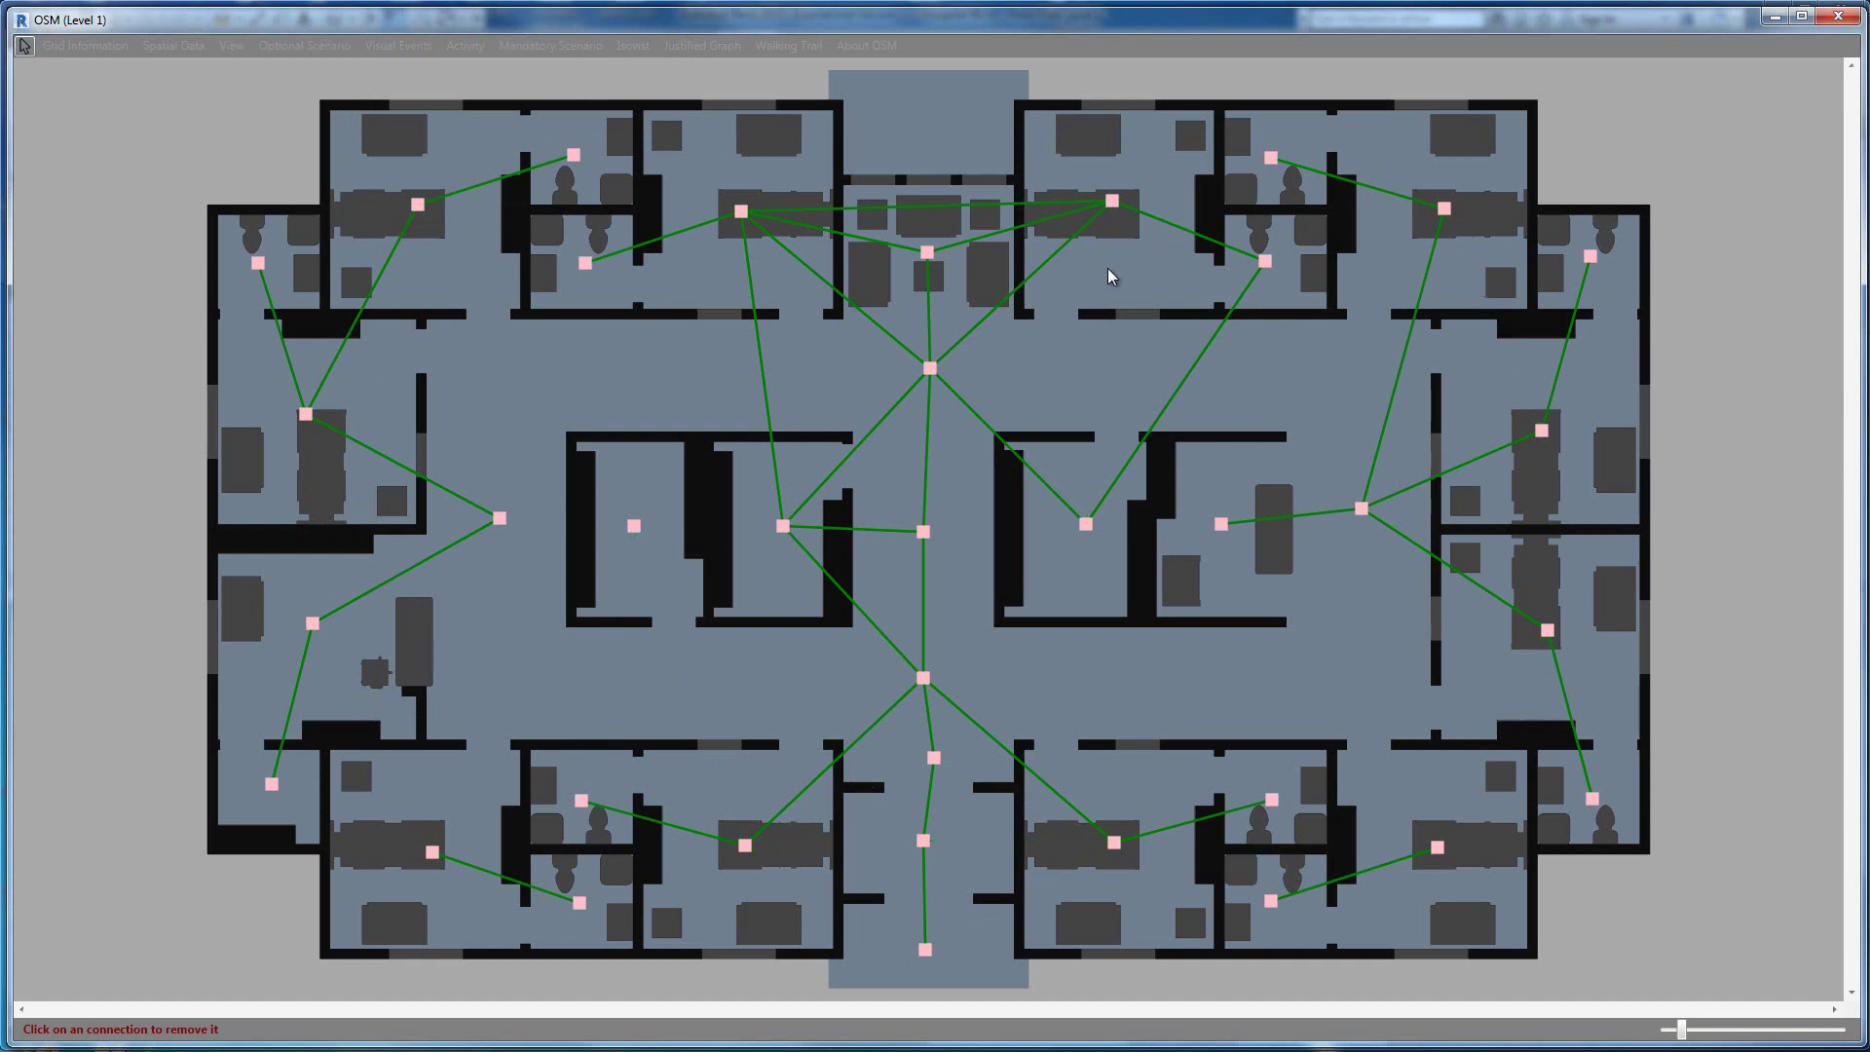
left_click(1214, 334)
Remove the links among the upper central rooms and the second core room's wall-crossing links, and end connection removal.
left_click(1010, 230)
left_click(934, 205)
left_click(885, 241)
left_click(762, 366)
left_click(870, 619)
left_click(851, 452)
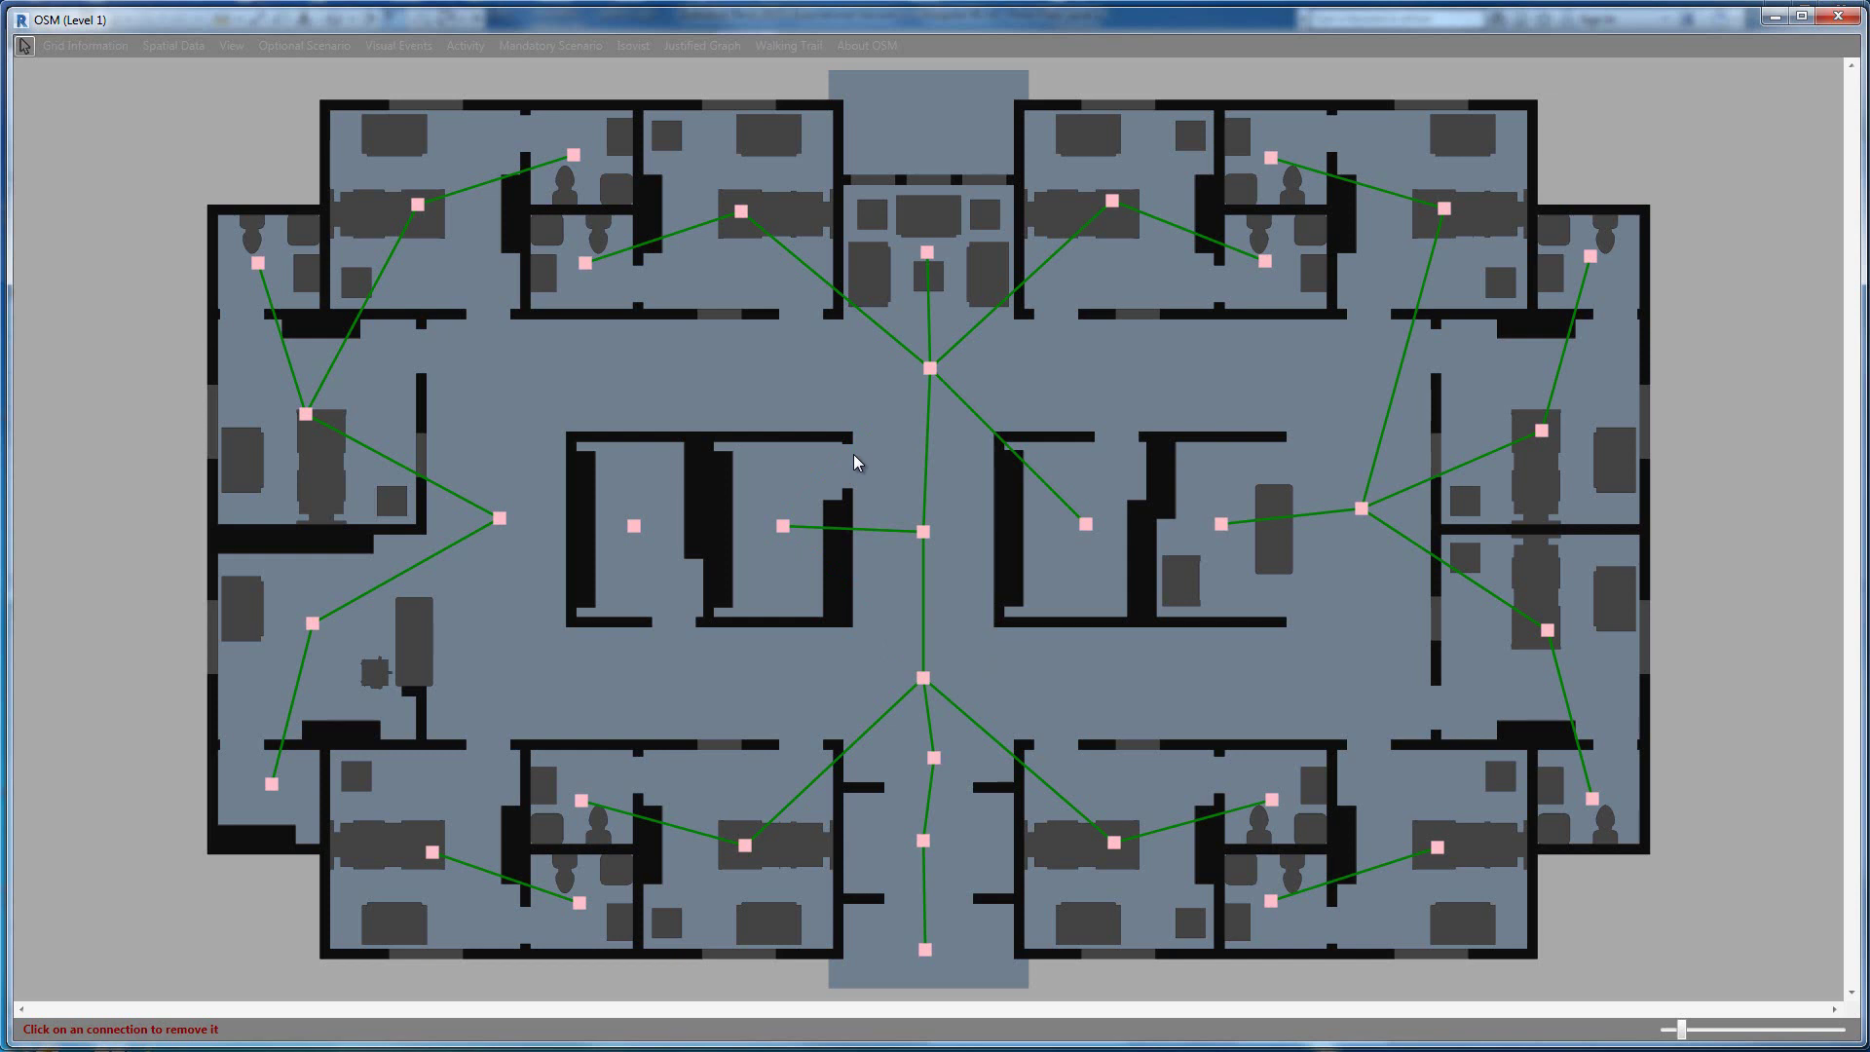
left_click(25, 45)
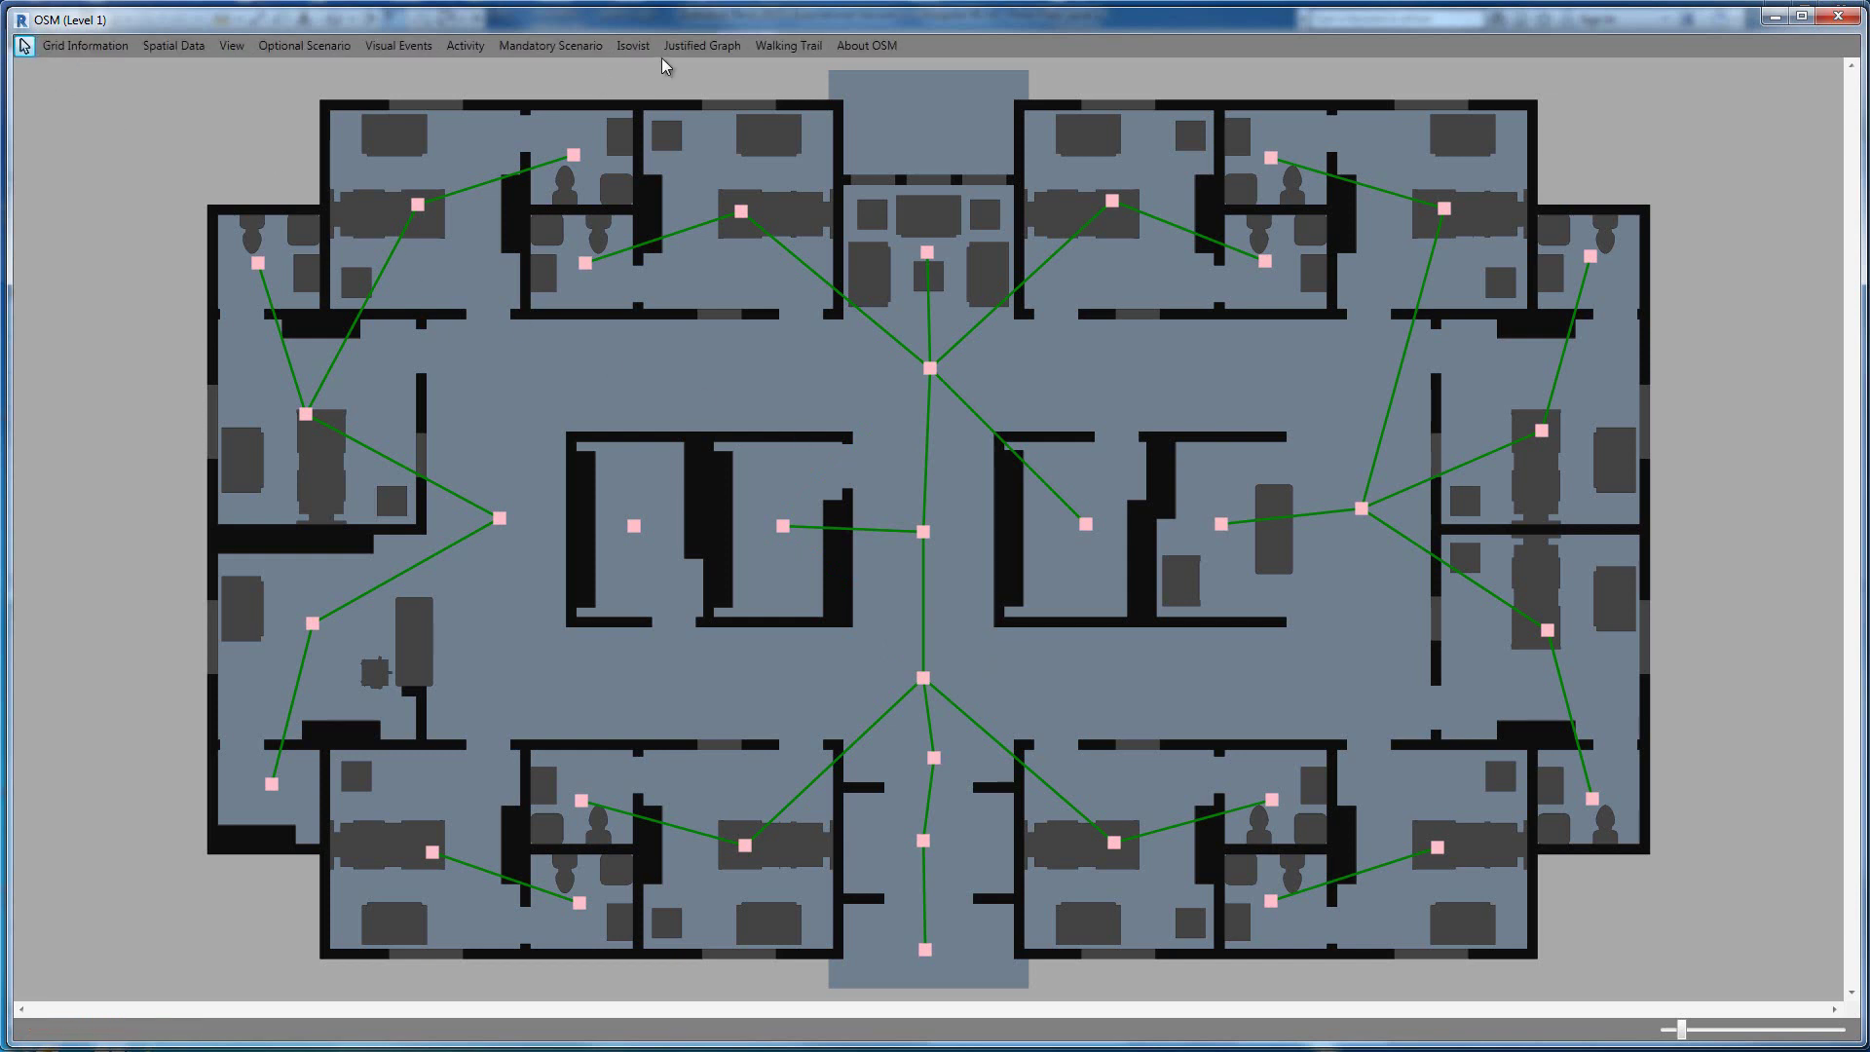
Add connections from the leftmost core room to the lower corridor node and from the lower-right ward room to the right corridor node.
left_click(676, 49)
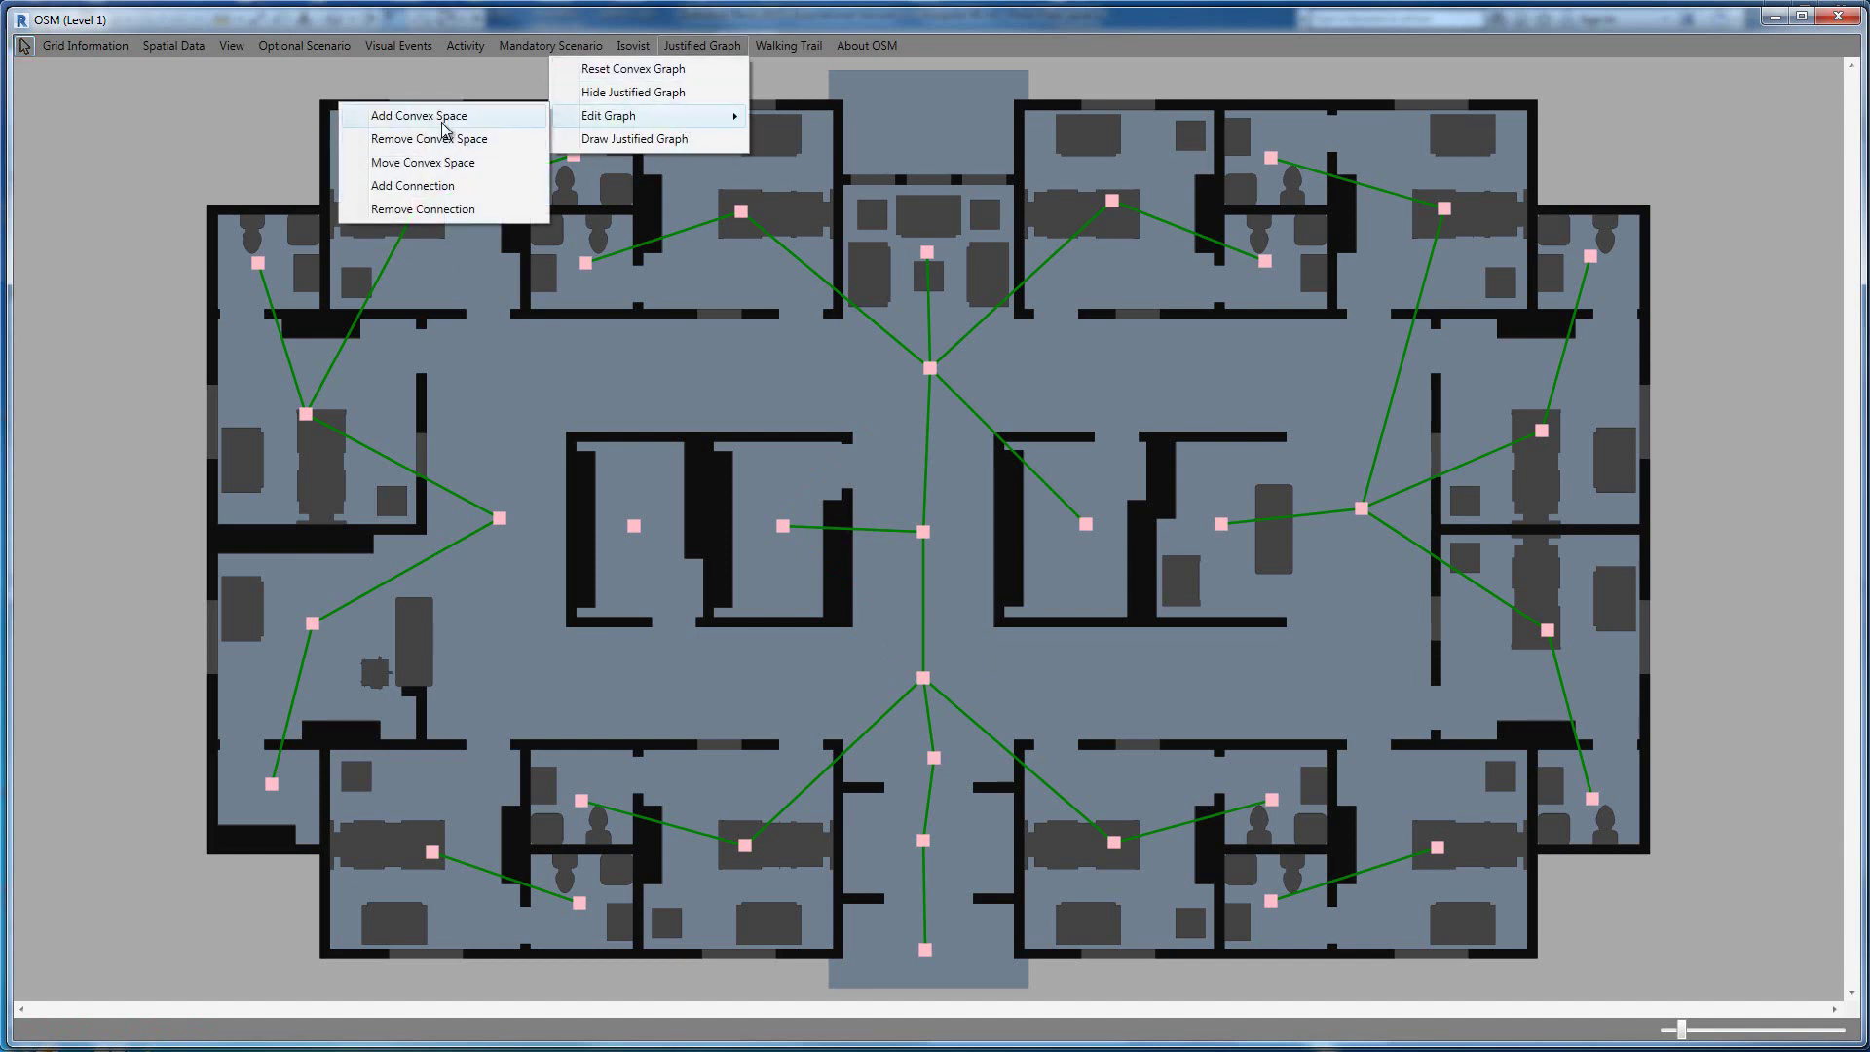
left_click(447, 197)
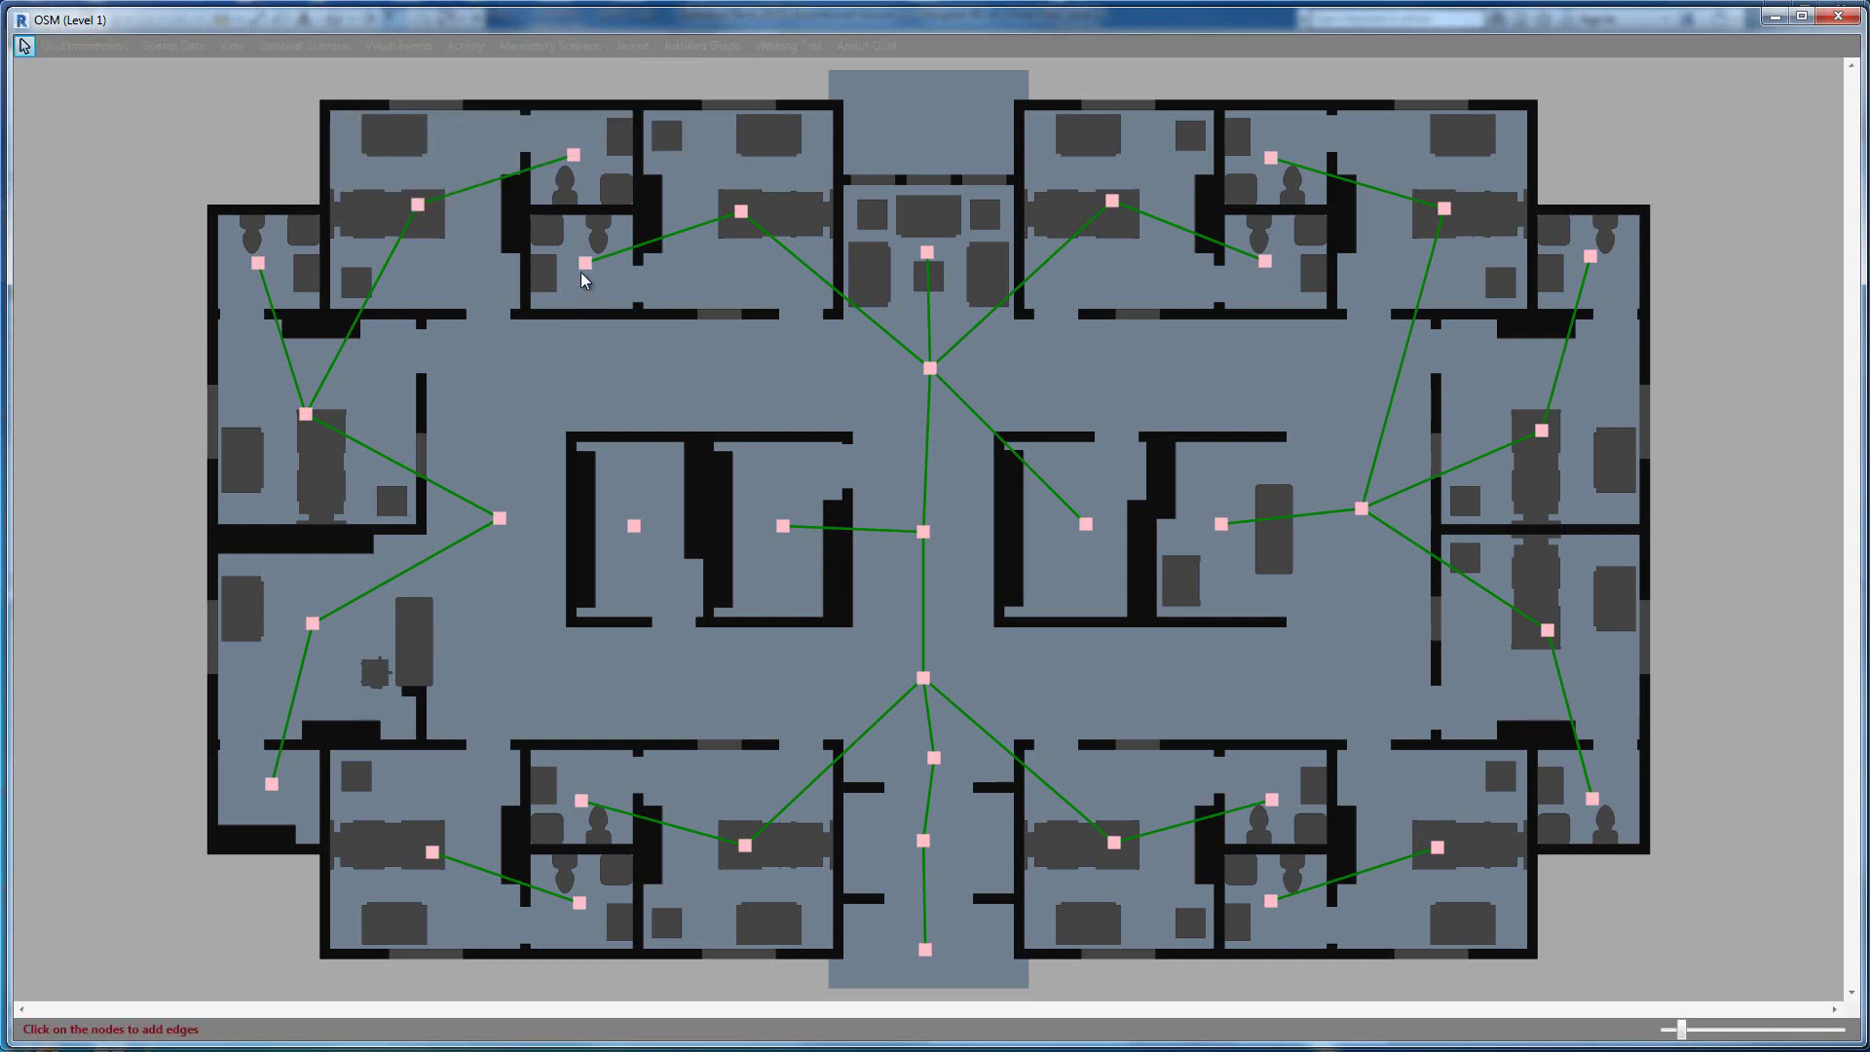
left_click(634, 526)
left_click(922, 677)
left_click(1437, 847)
left_click(1361, 508)
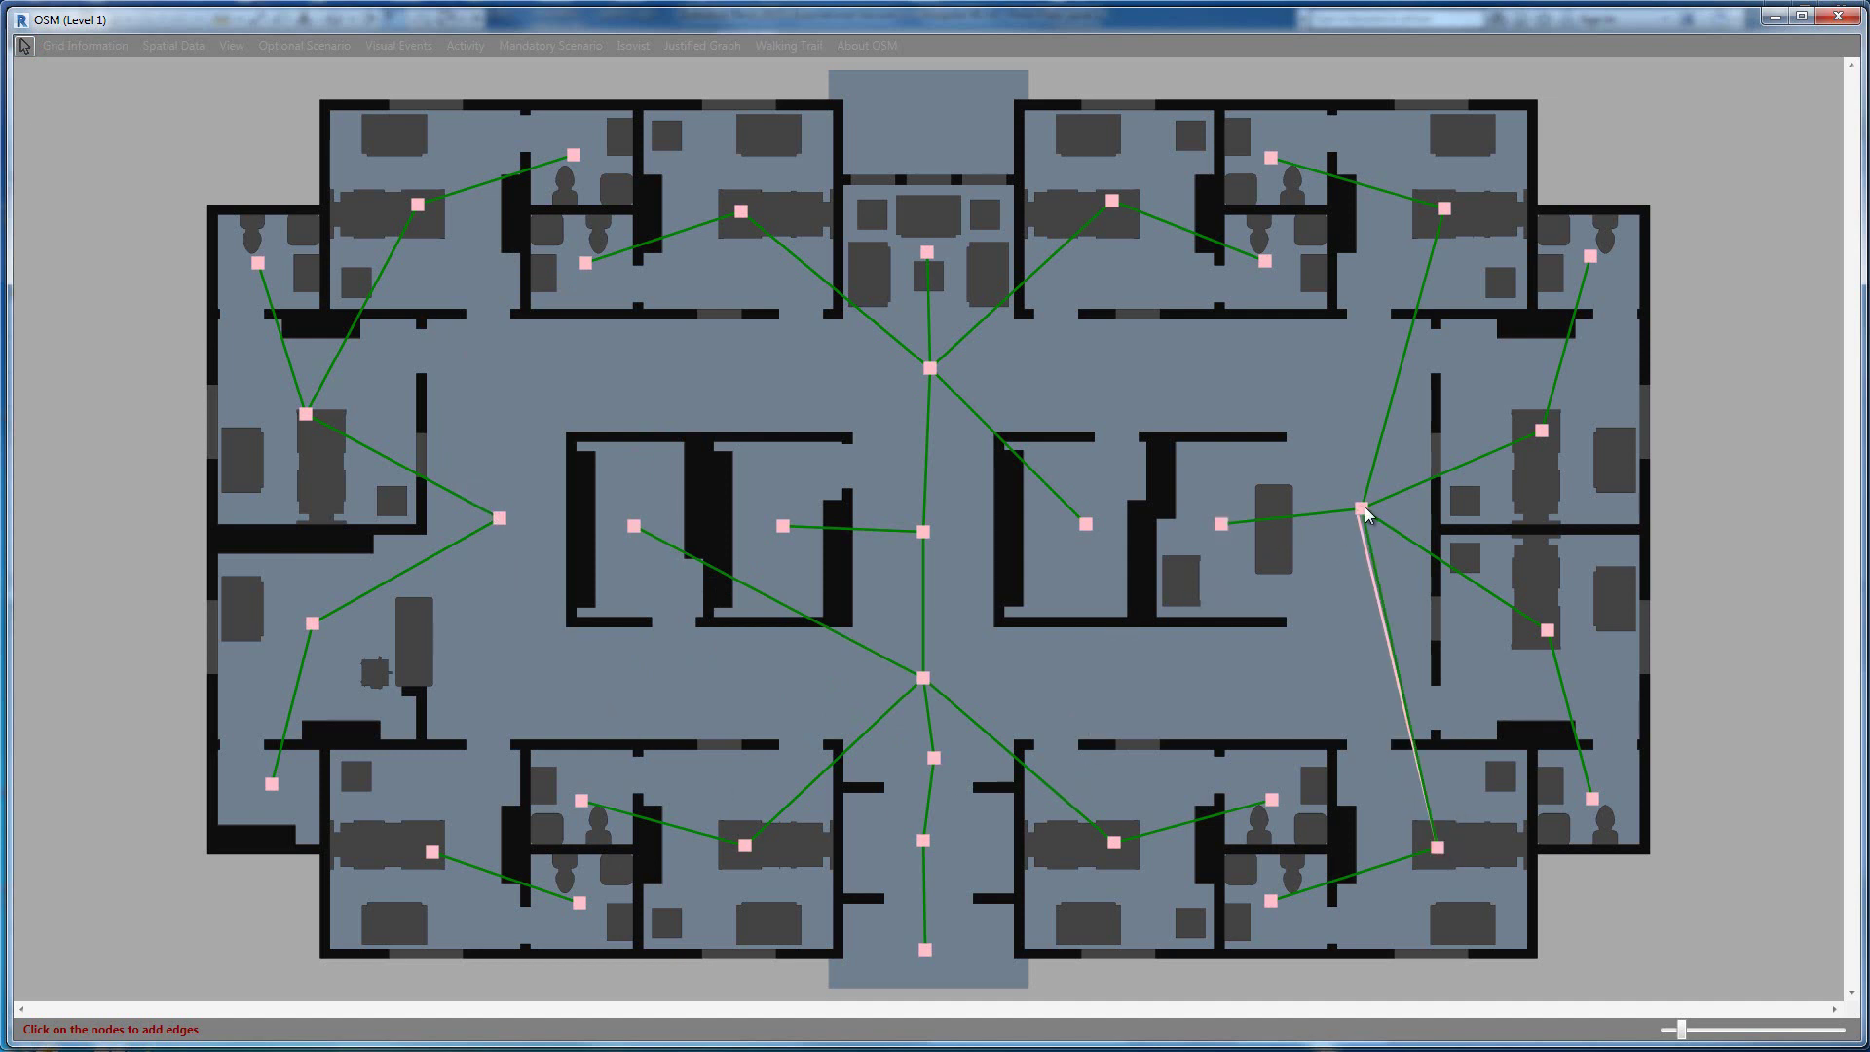
Add connections from the left corridor node to the lower-left and upper-left ward rooms, and end adding connections.
left_click(432, 852)
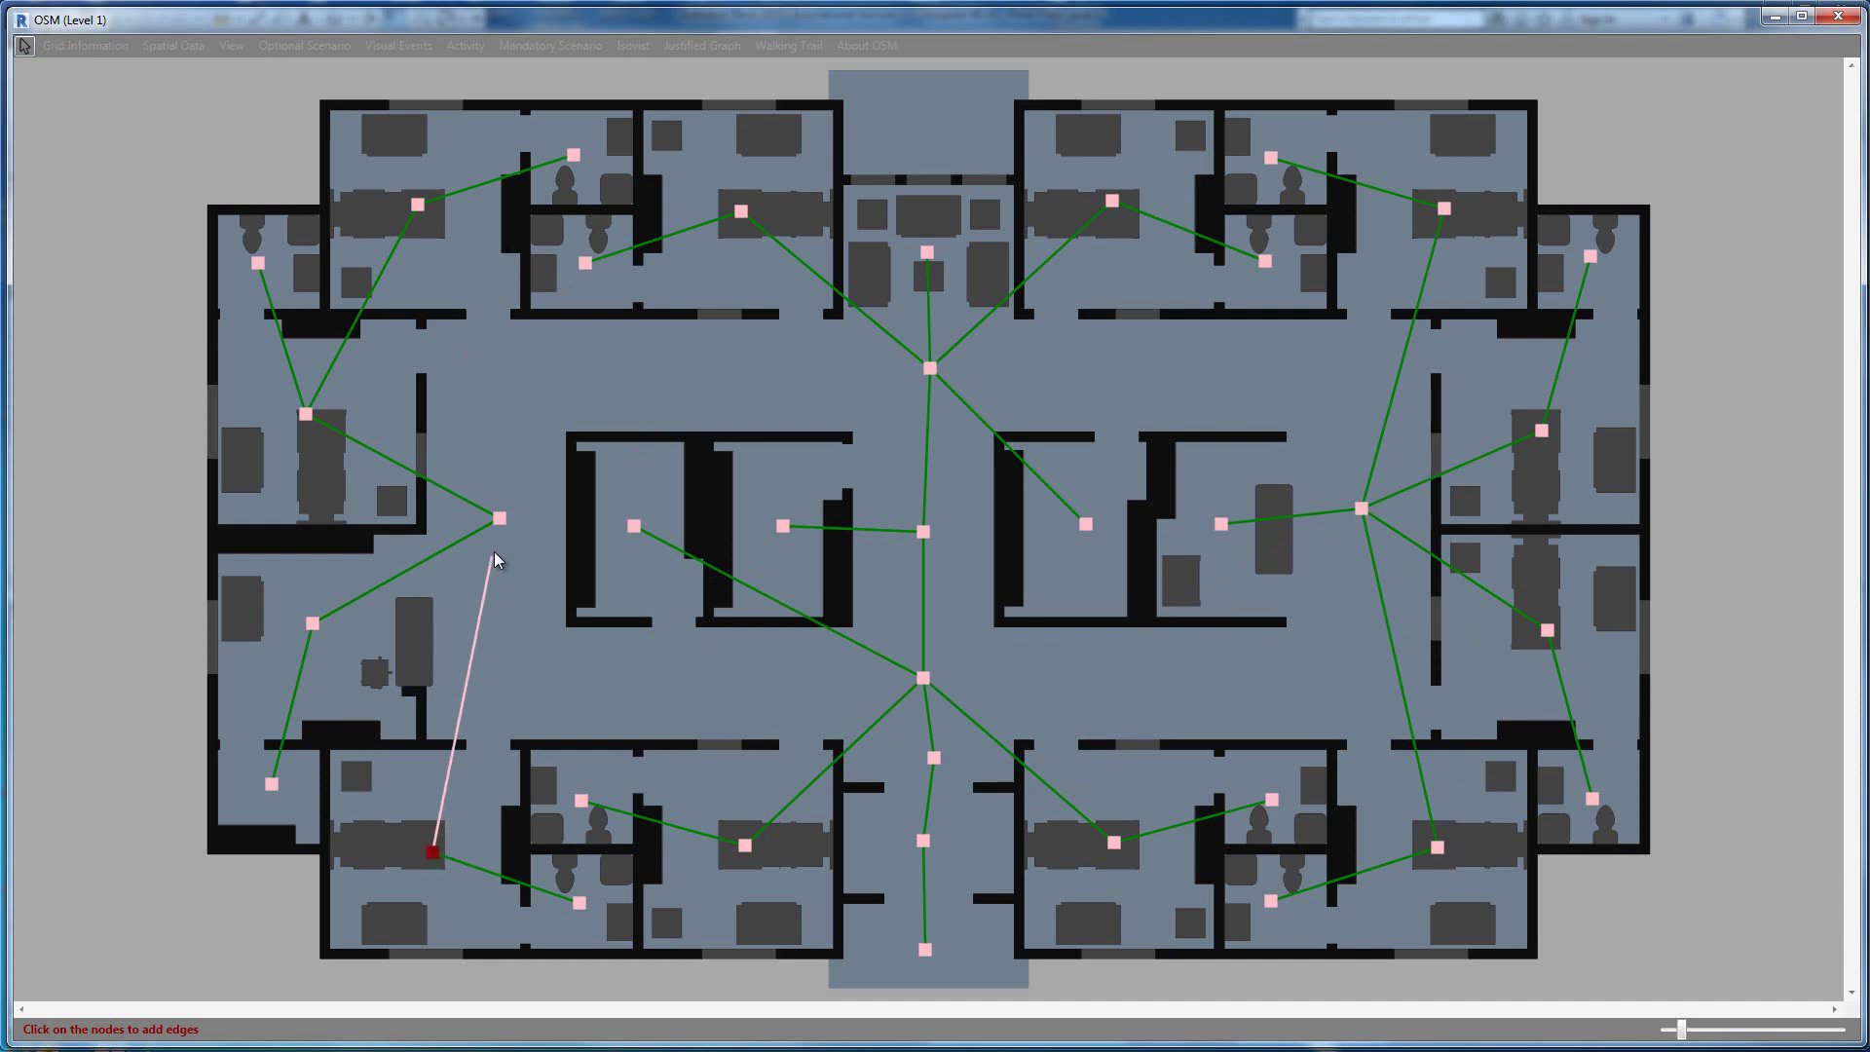
left_click(501, 518)
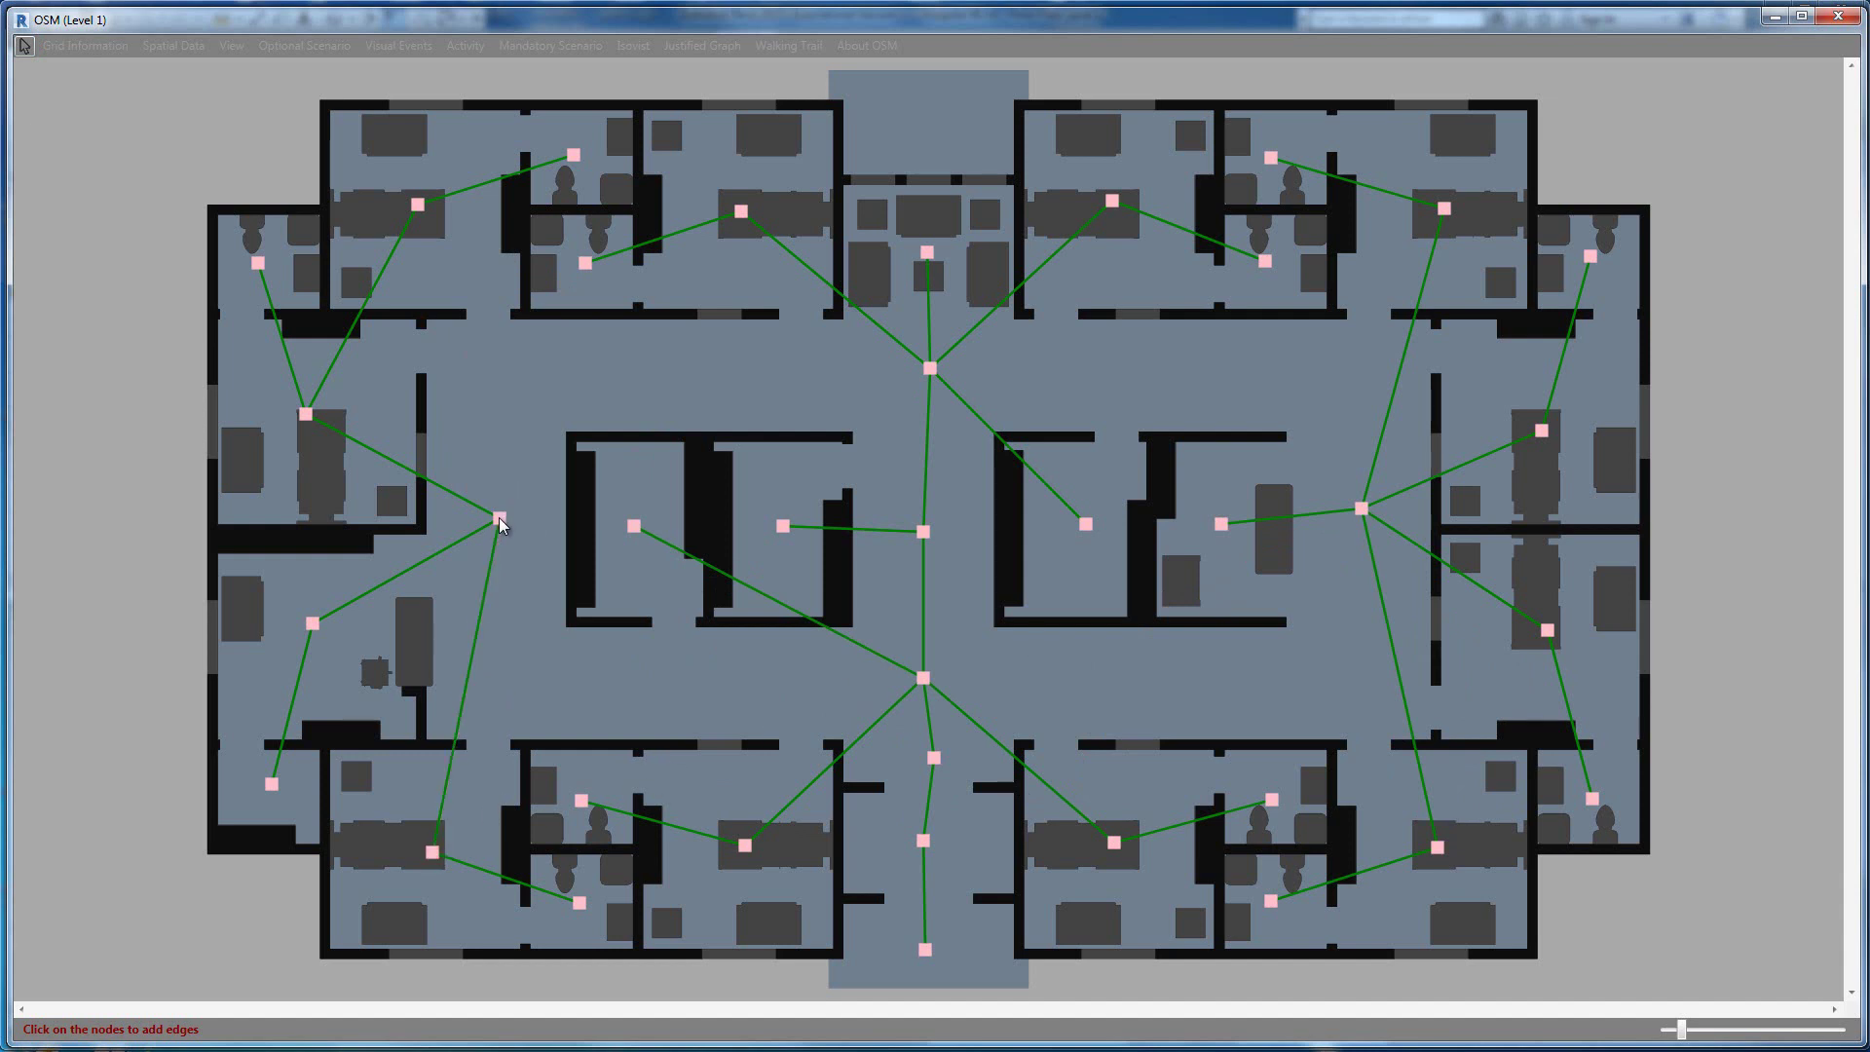
left_click(499, 518)
left_click(419, 203)
left_click(27, 48)
Remove the wall-crossing connection between the upper-left ward room and the ward room below it on the far left side.
left_click(701, 45)
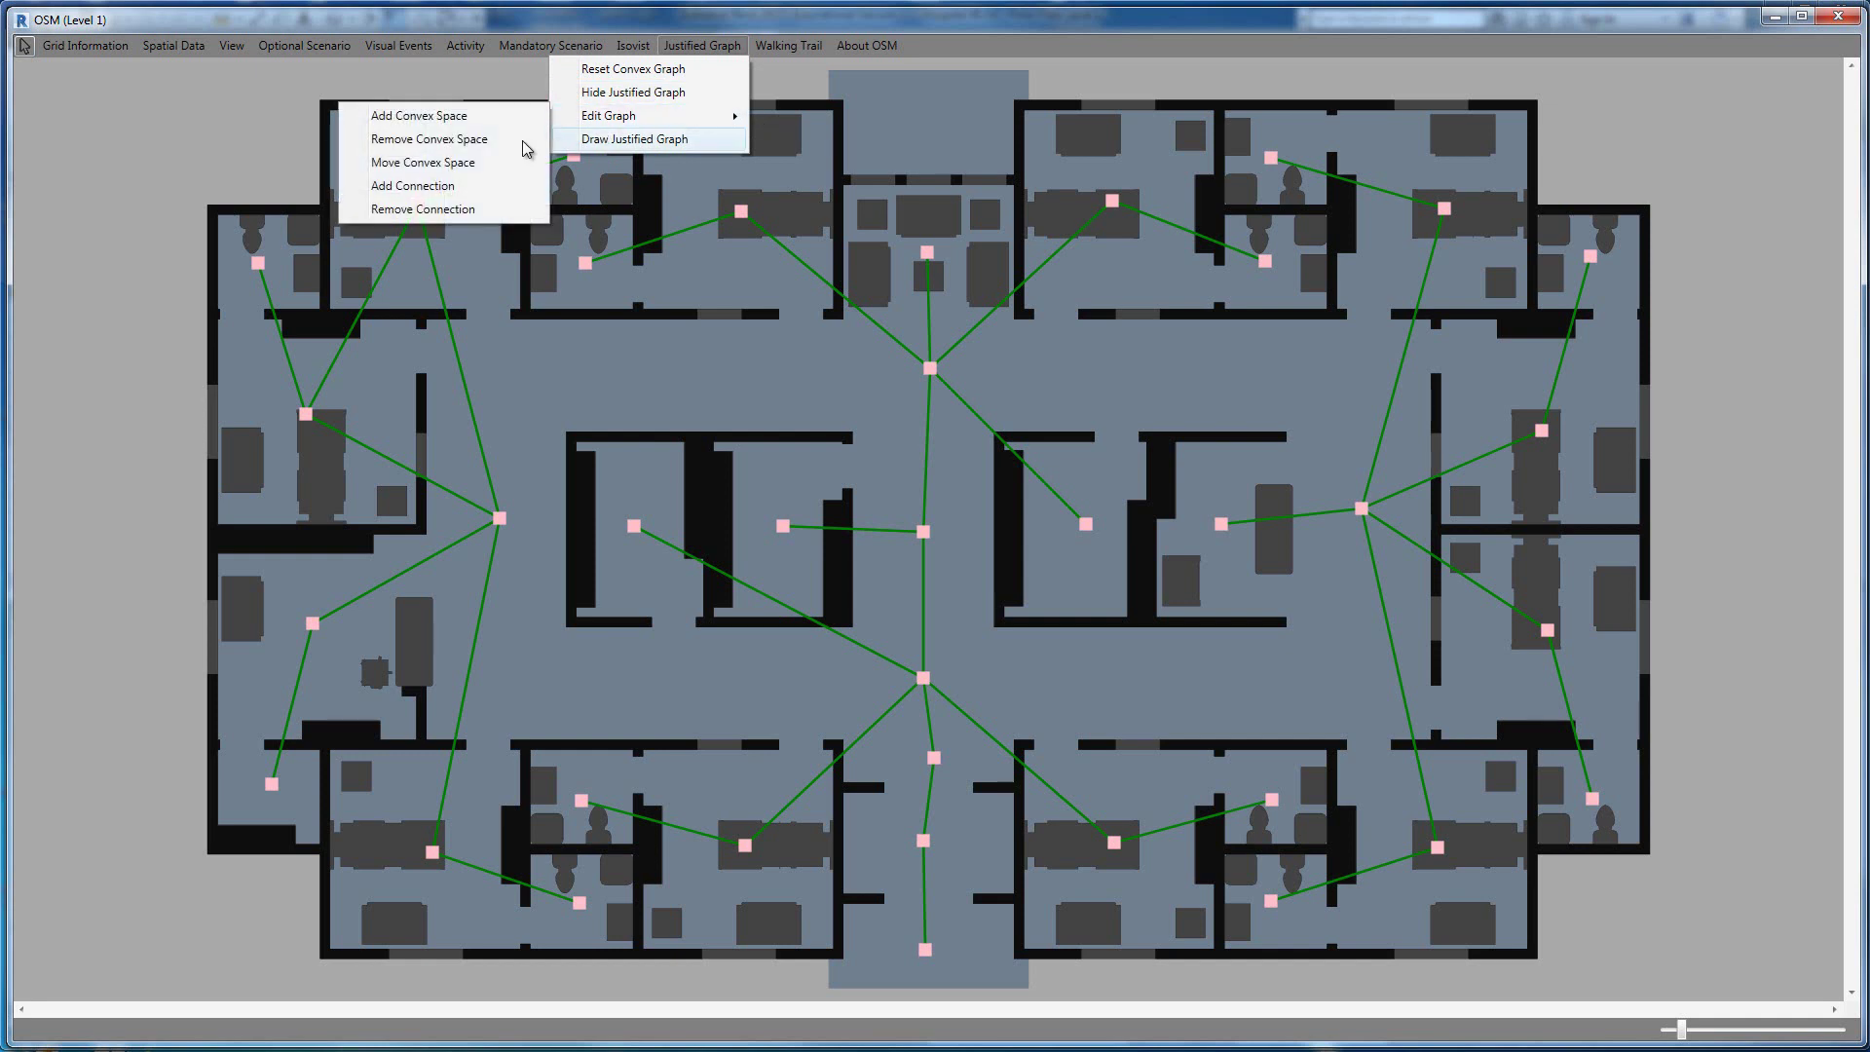
left_click(454, 210)
left_click(380, 287)
left_click(25, 49)
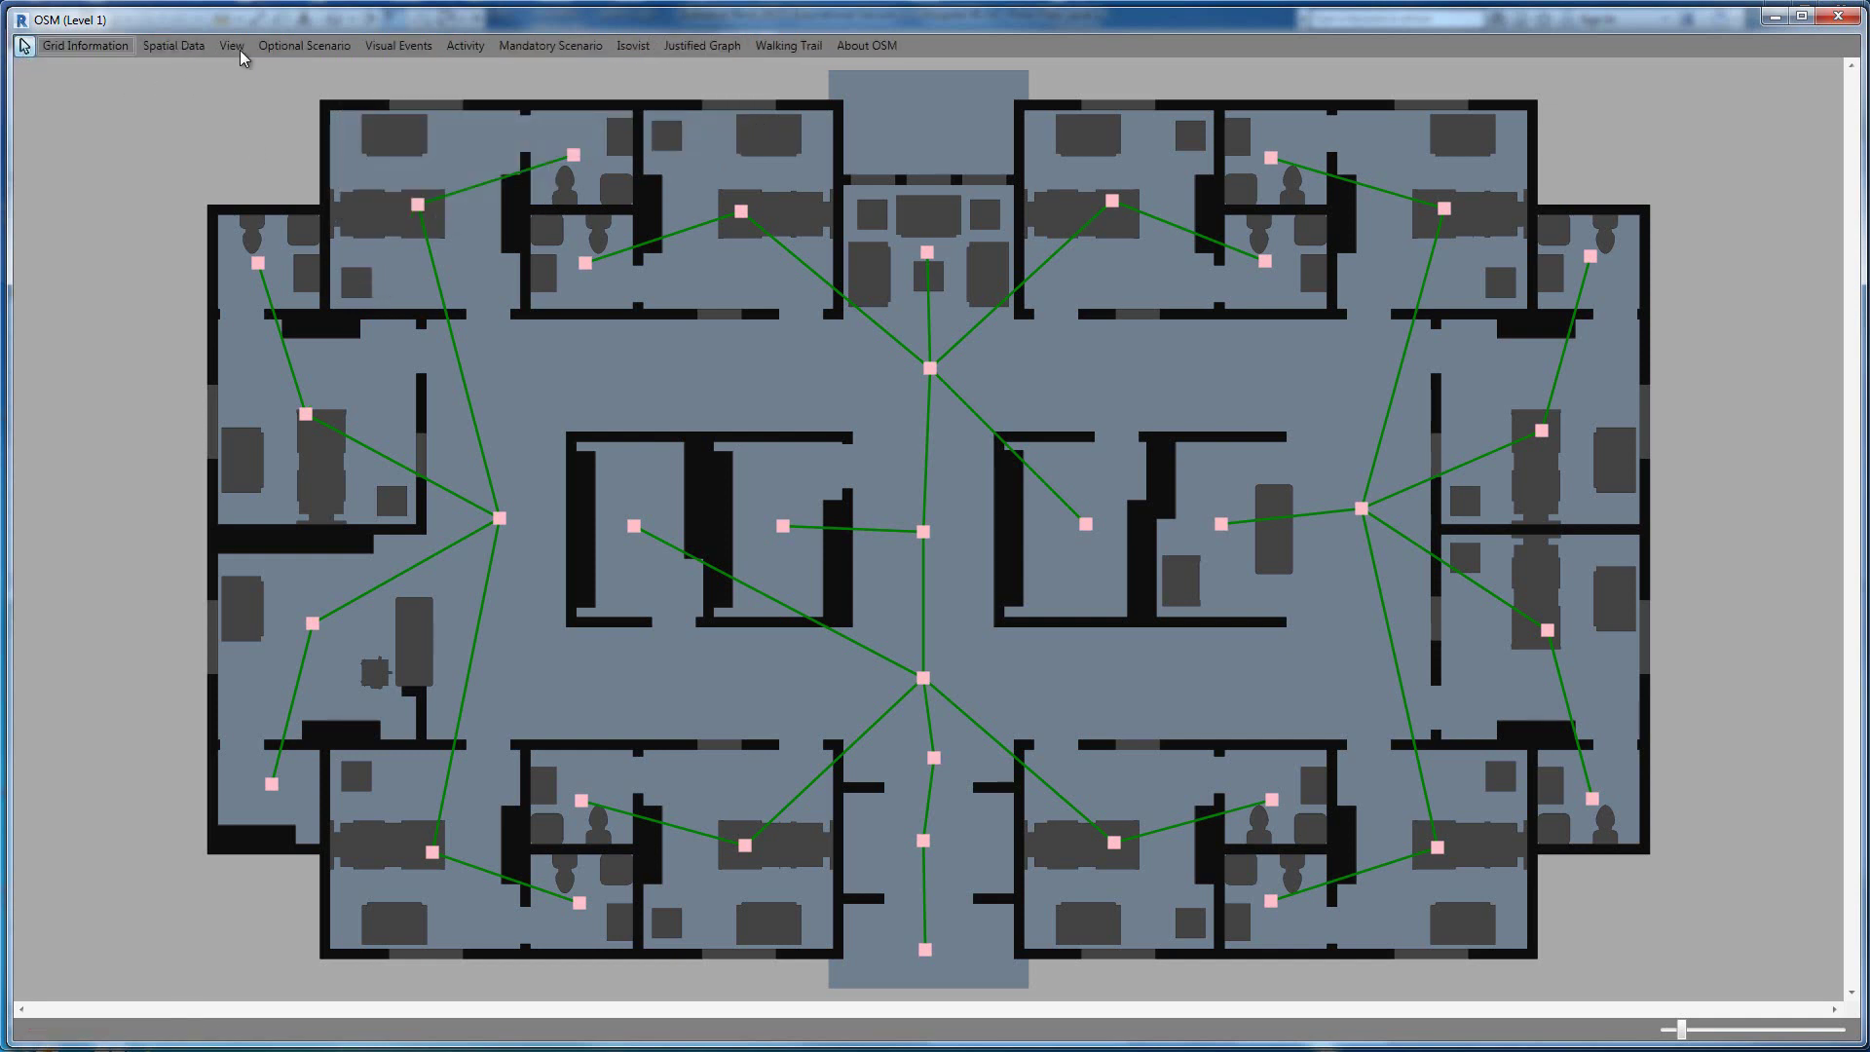
Add connections linking the upper and lower corridor nodes each to both the left and right corridor nodes, and end adding connections.
left_click(701, 45)
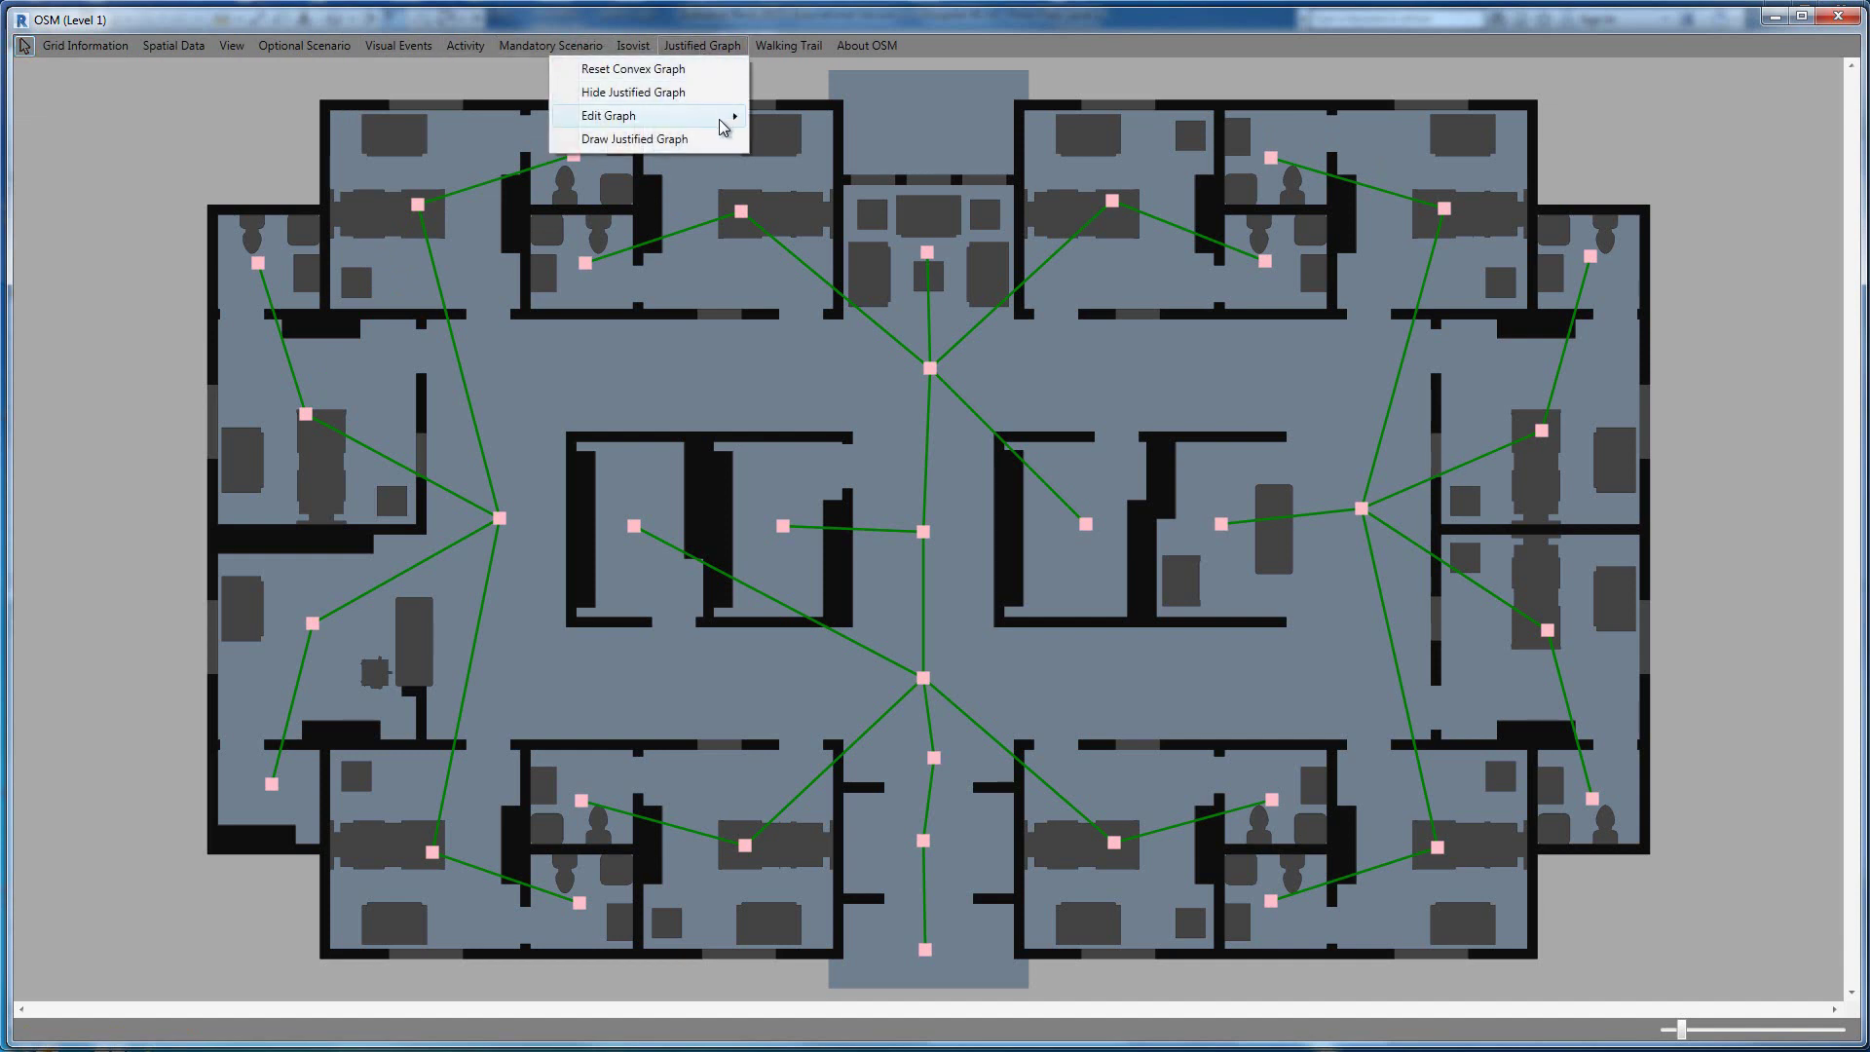
mouse_move(723, 126)
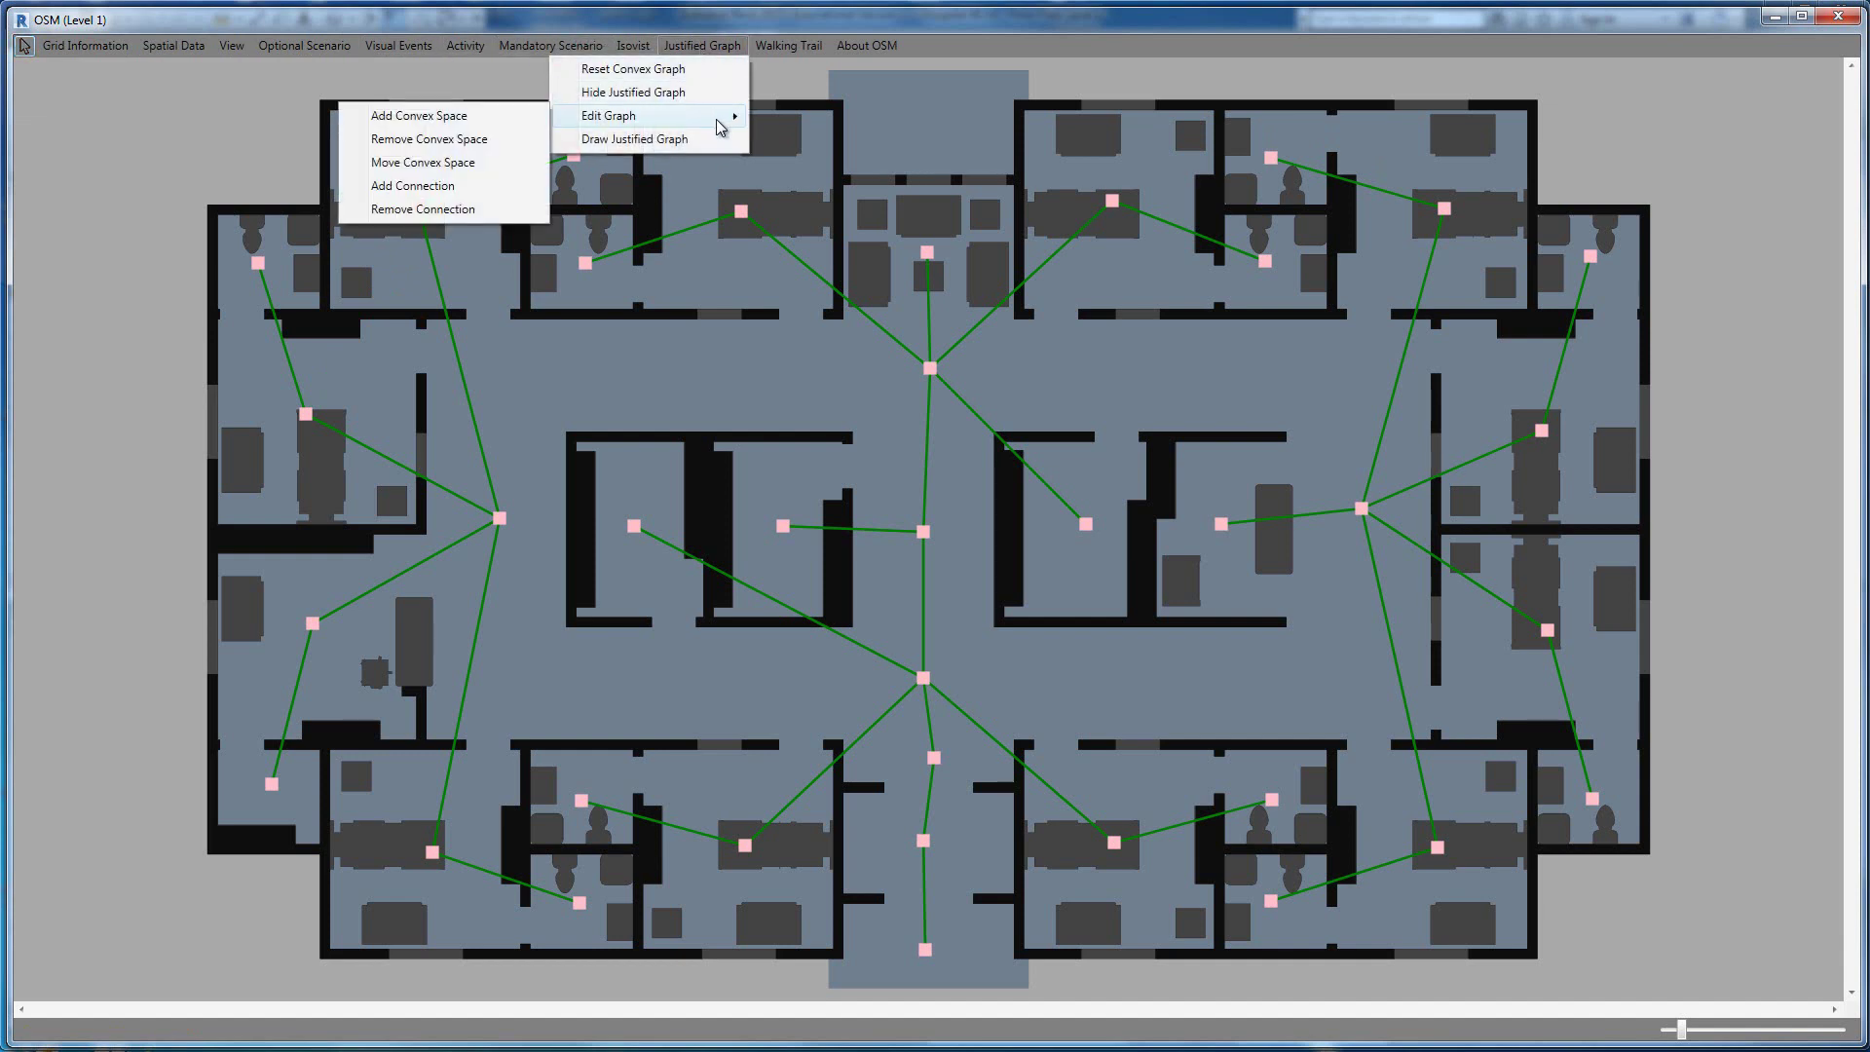
left_click(454, 193)
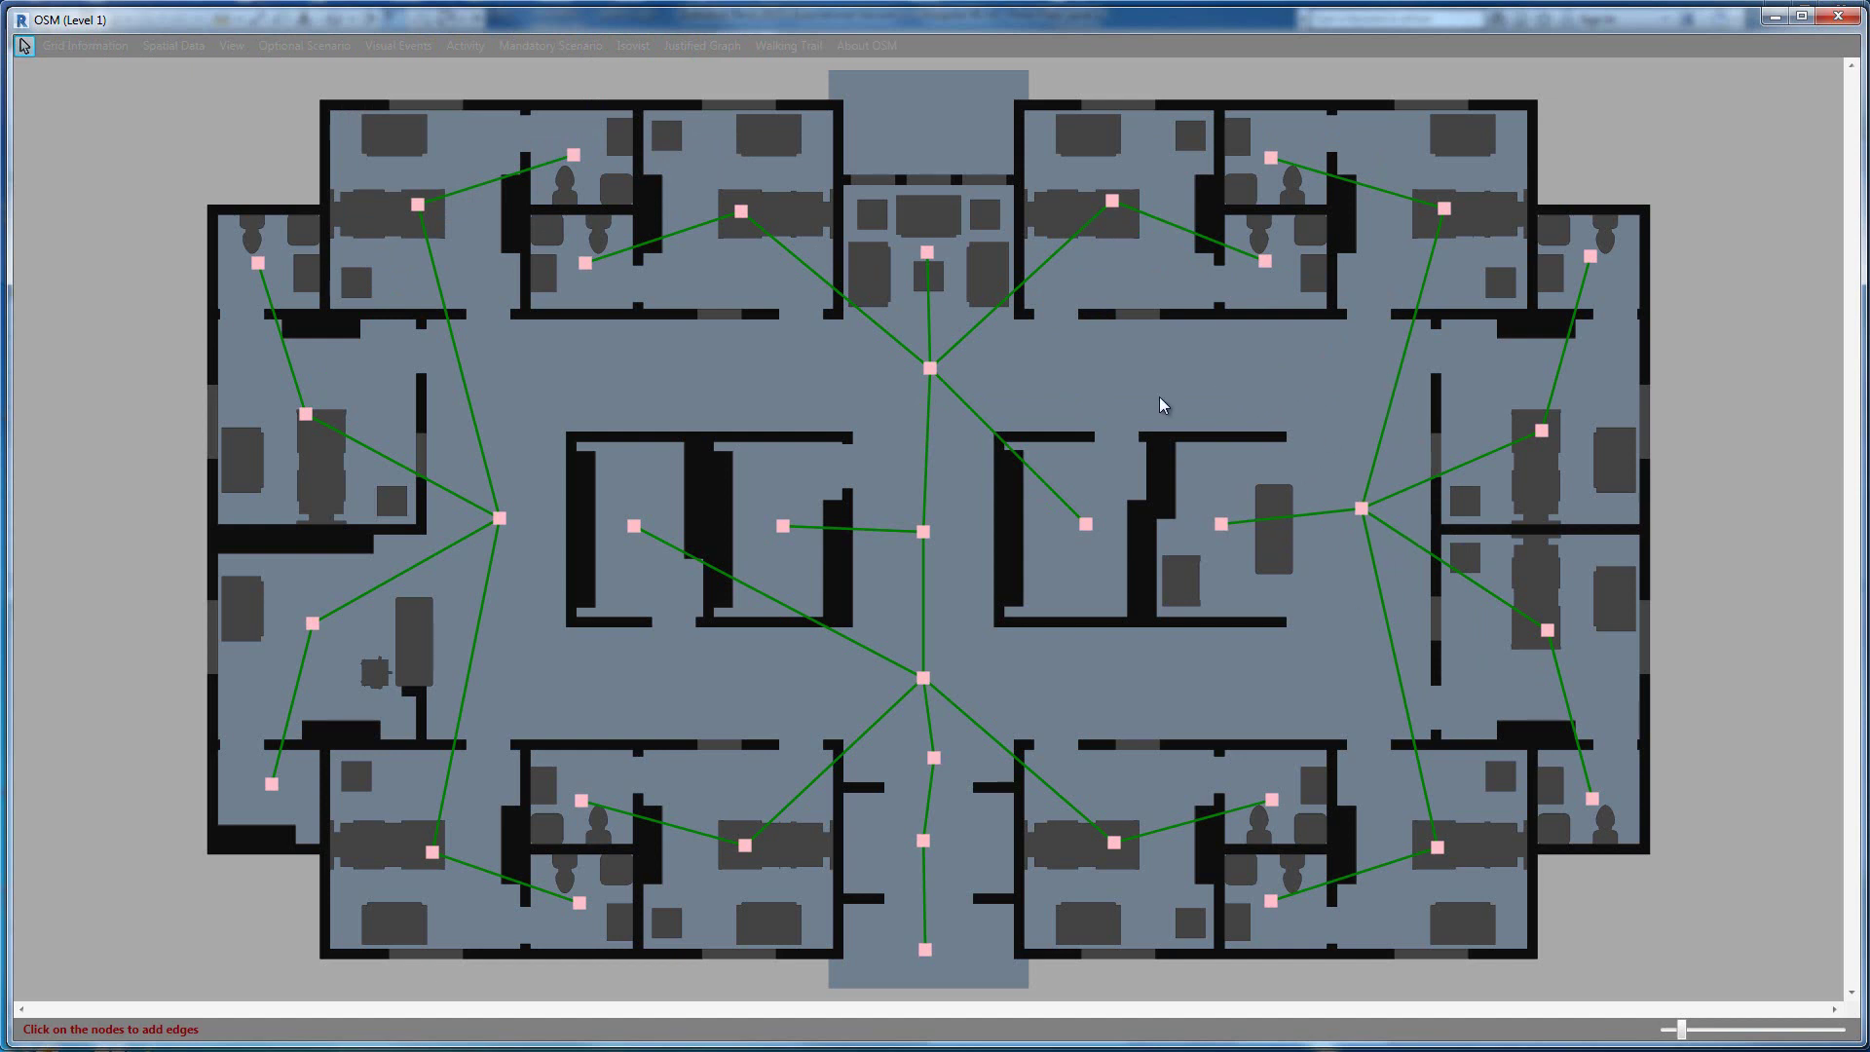
left_click(1361, 508)
left_click(930, 370)
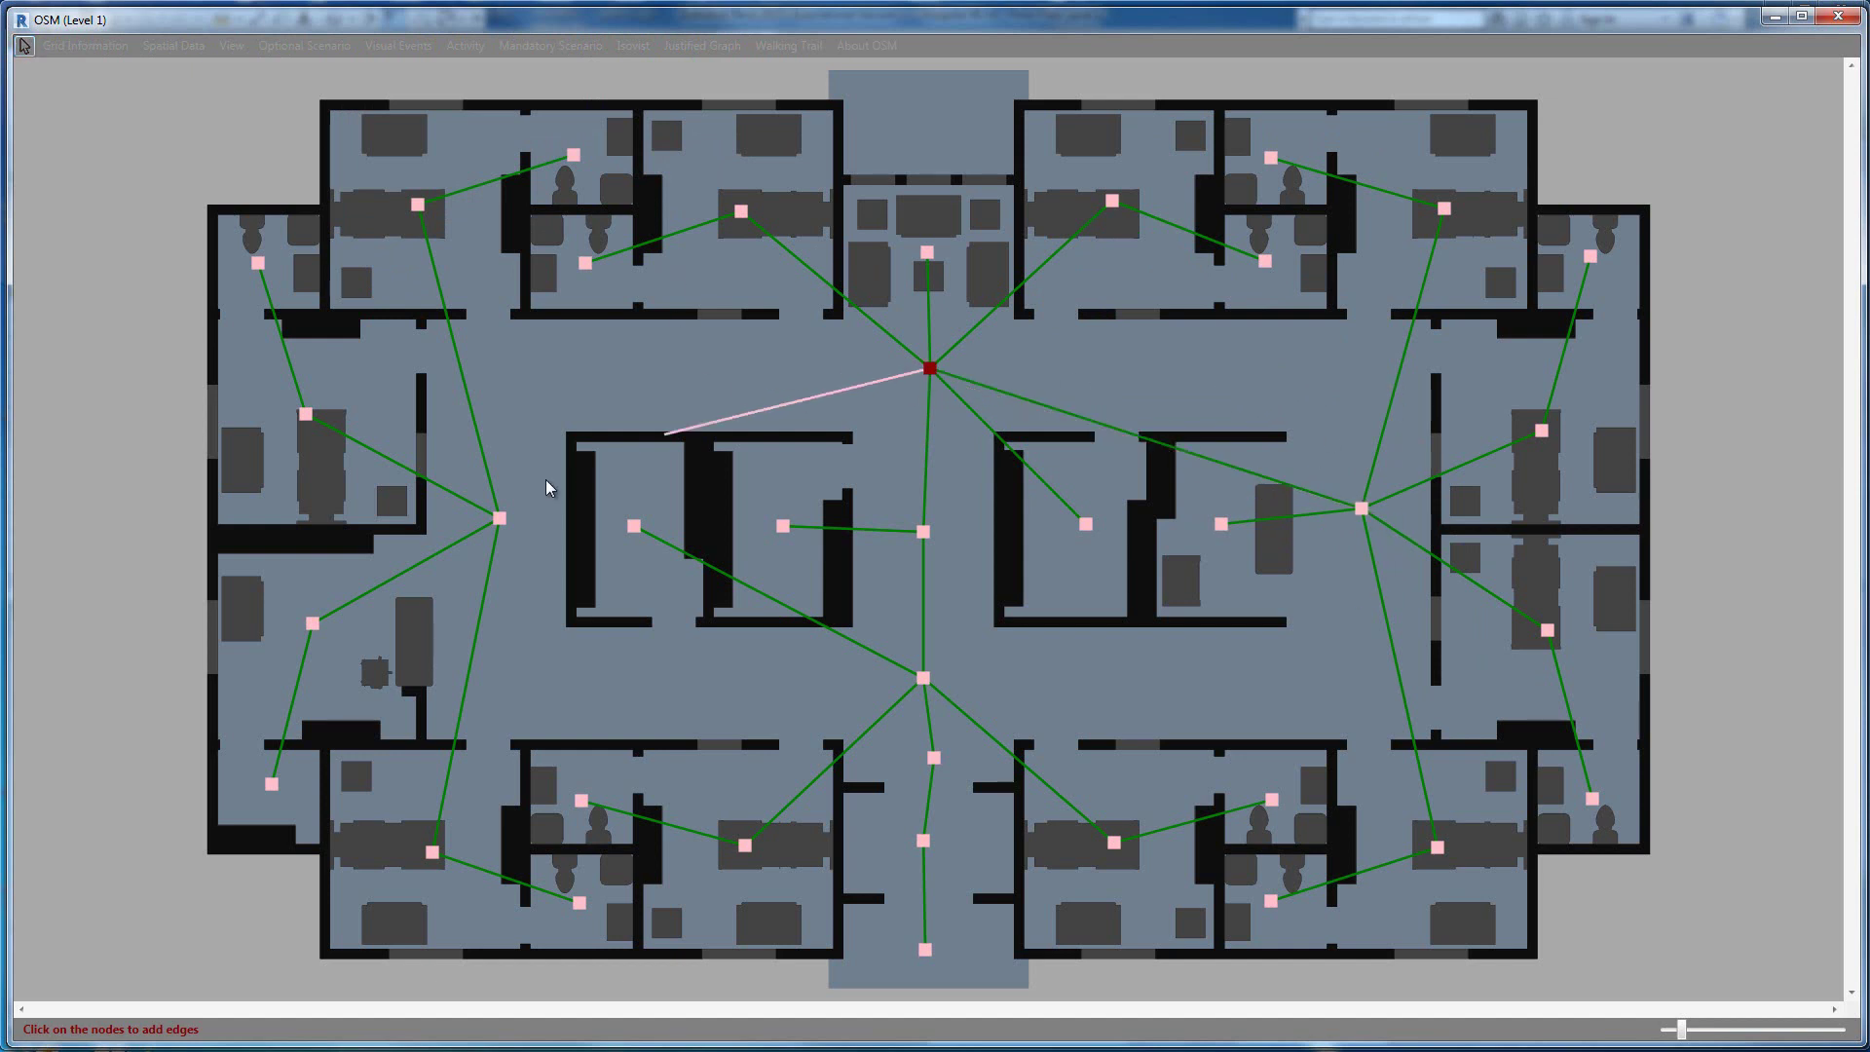
left_click(500, 517)
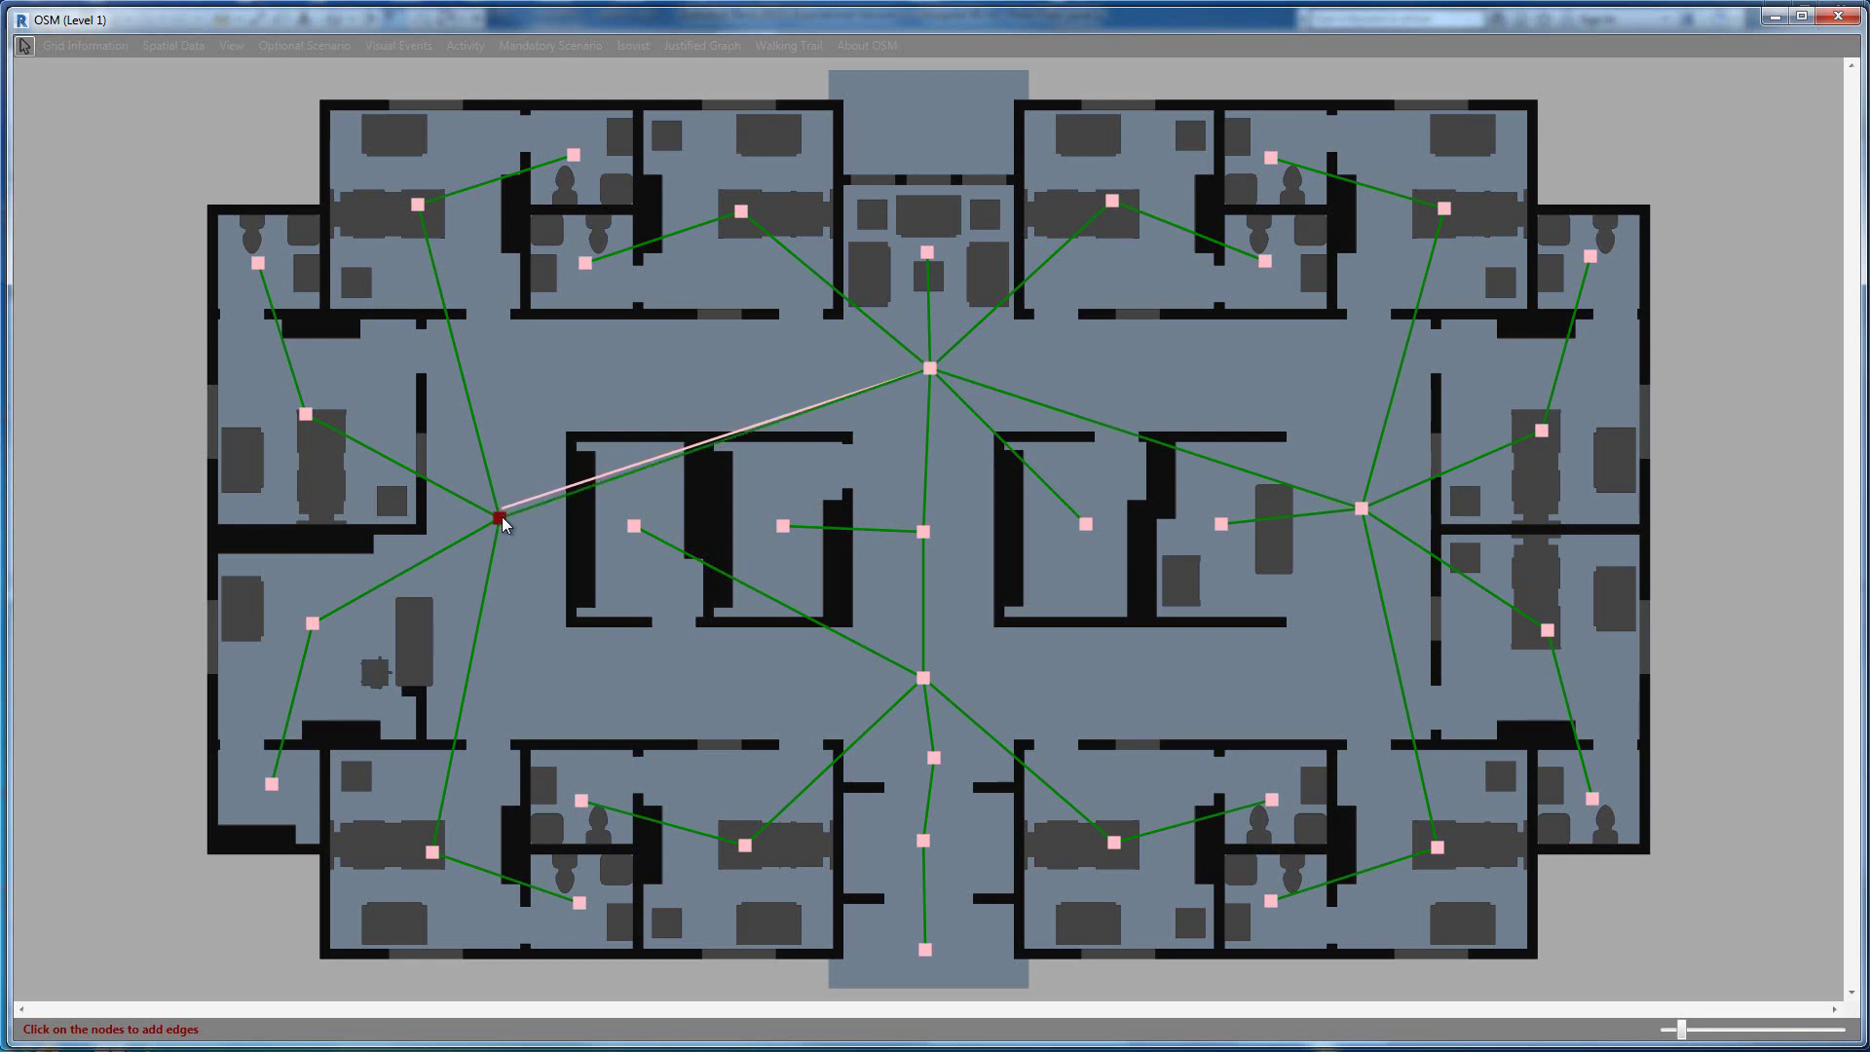
left_click(923, 677)
left_click(925, 680)
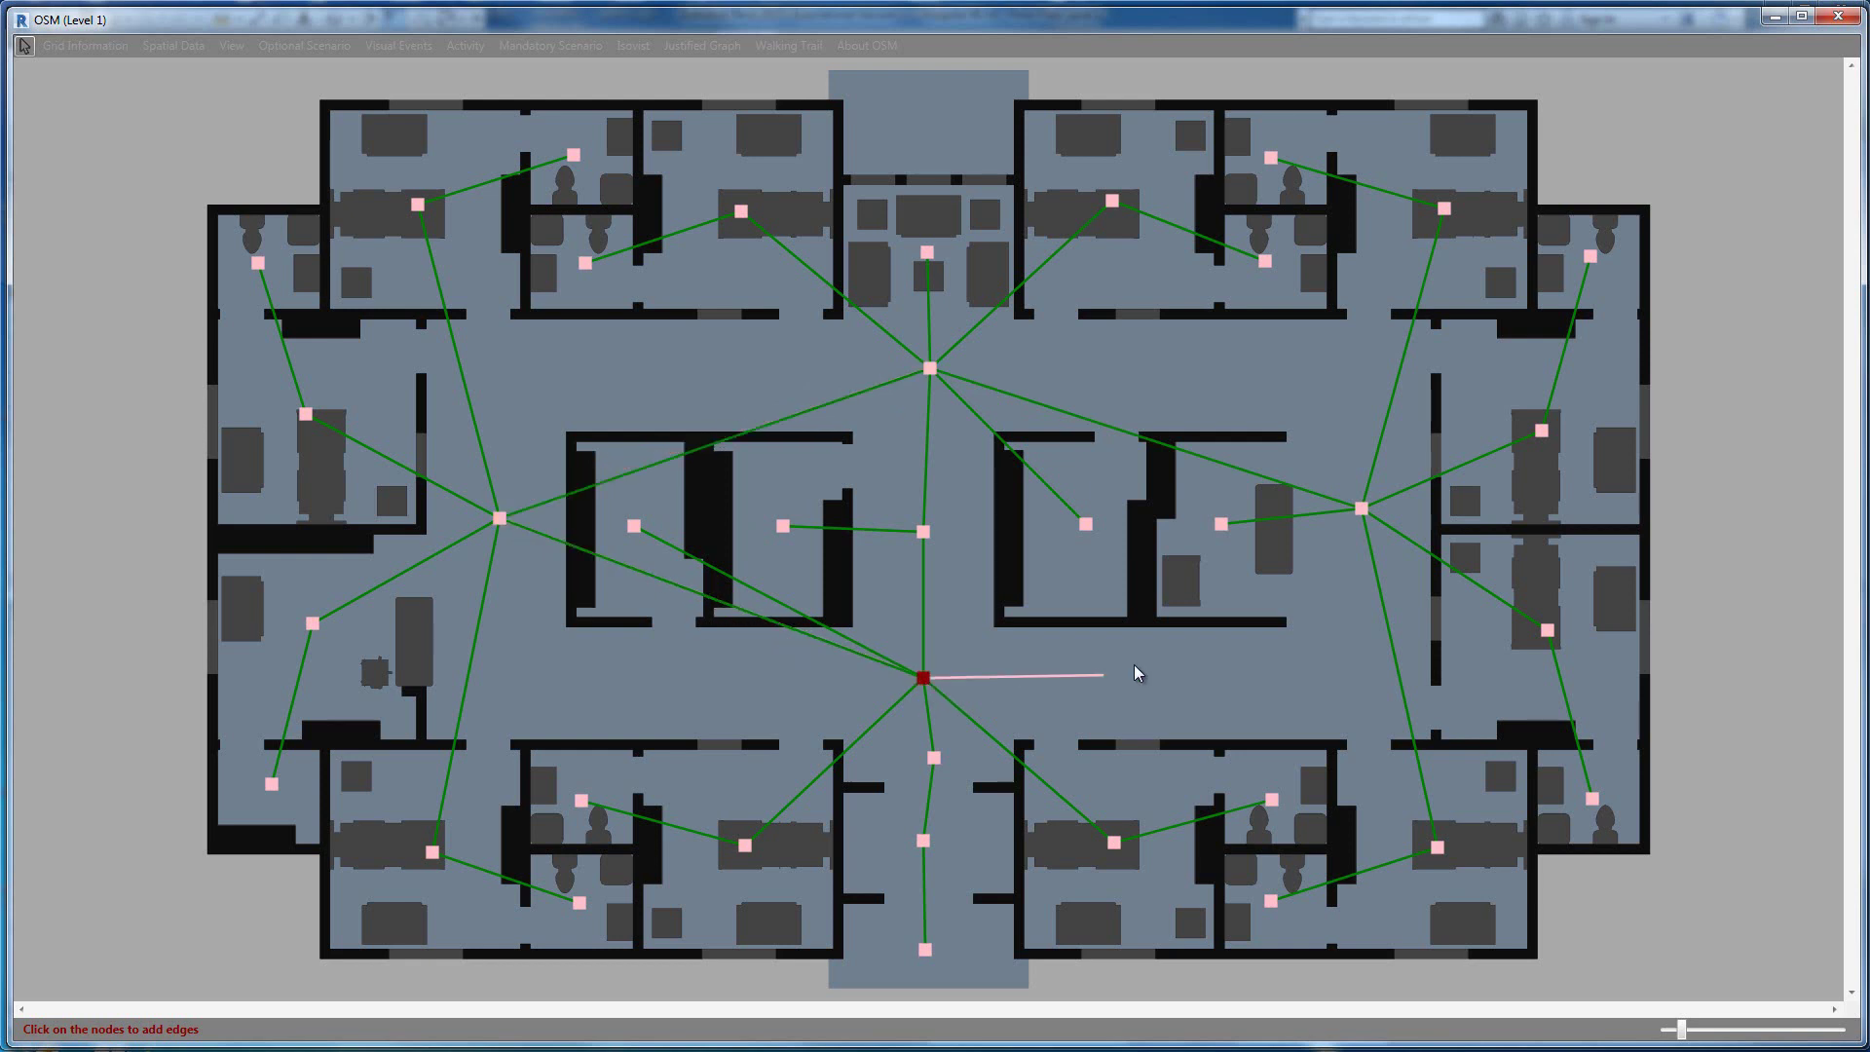
left_click(1361, 511)
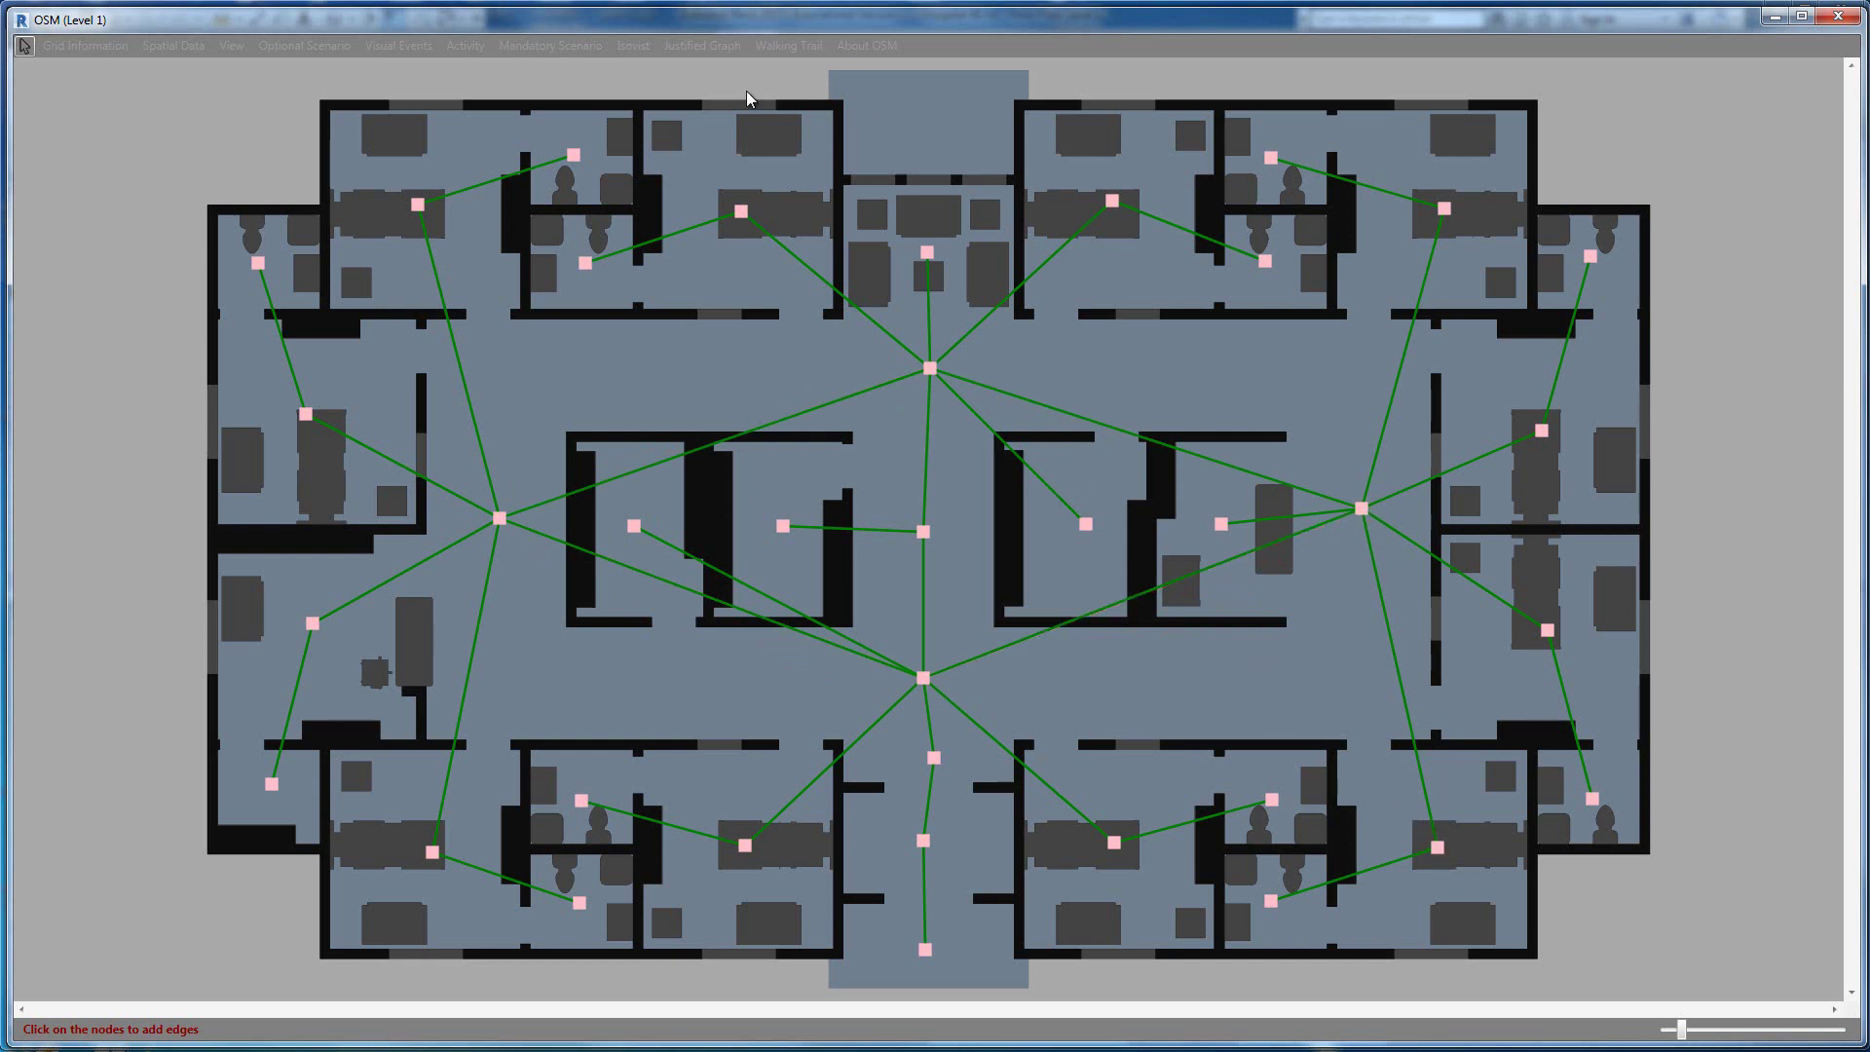
left_click(25, 47)
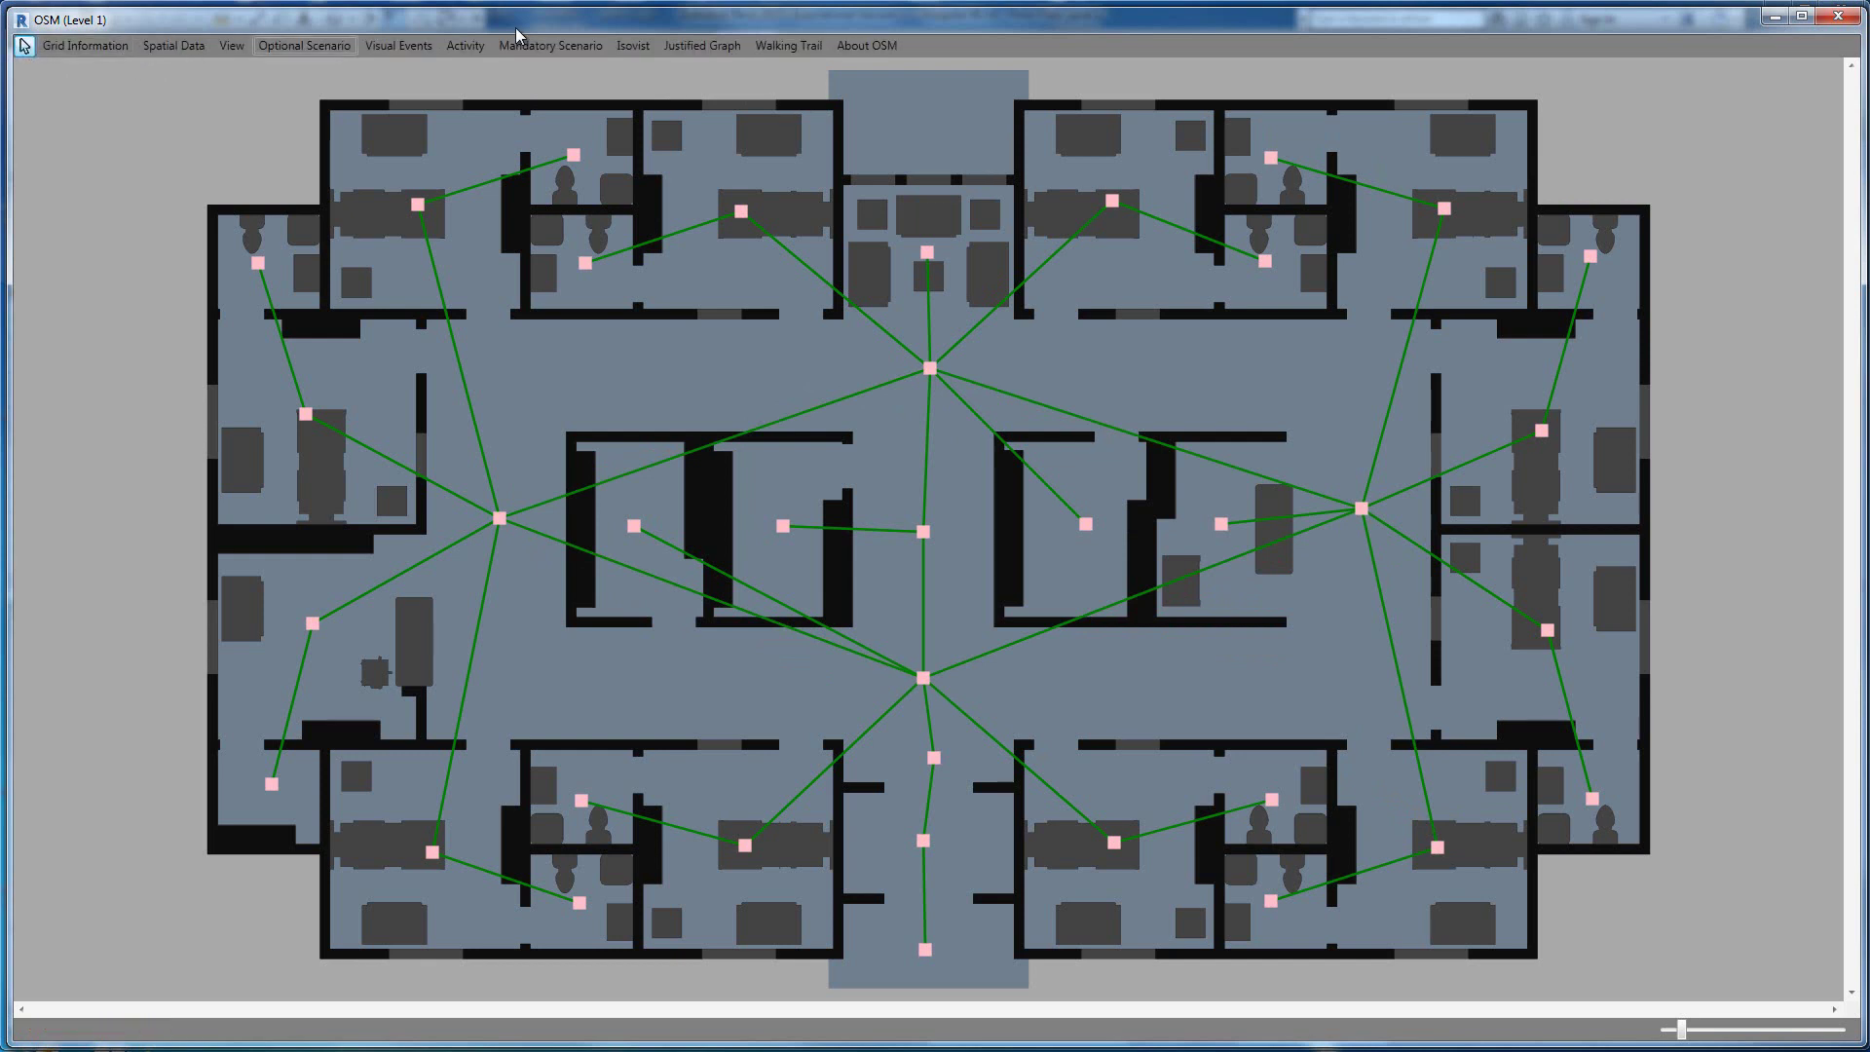
Draw the justified graph rooted at a ward room next to the left corridor, view it, and close its window.
left_click(703, 46)
mouse_move(715, 129)
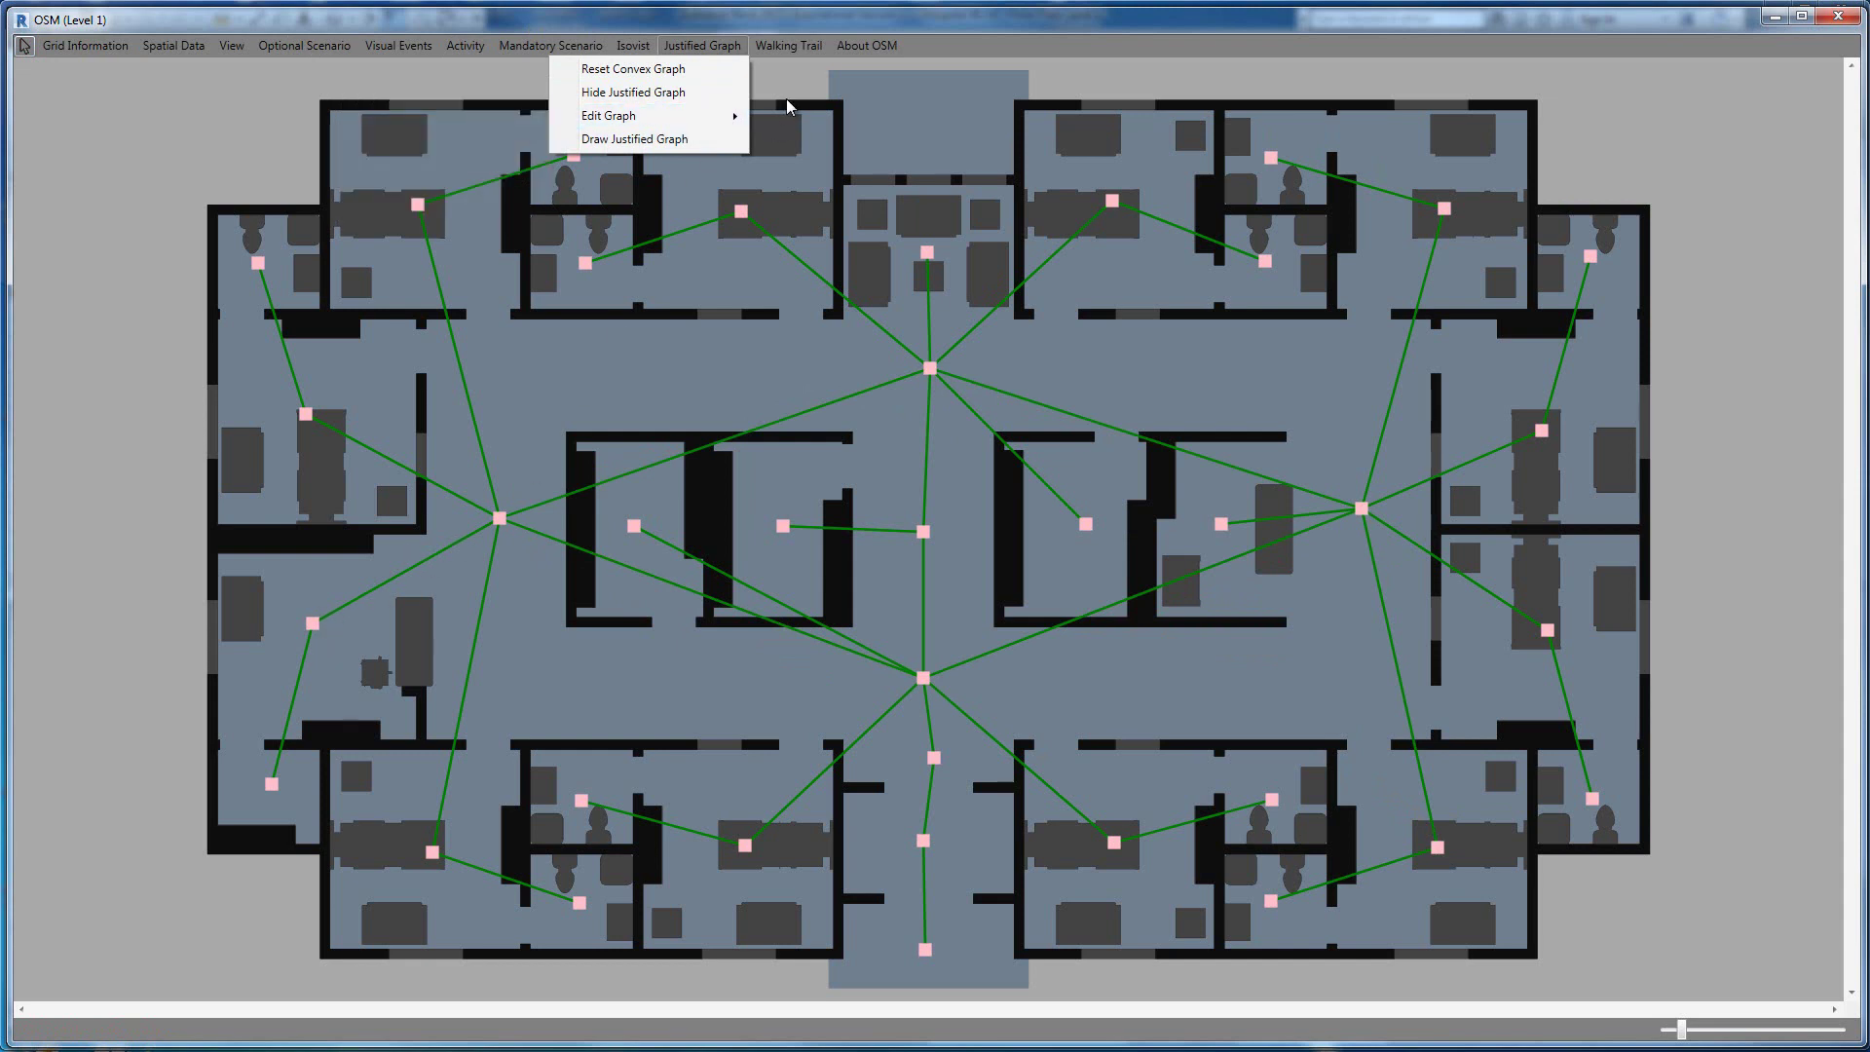
left_click(607, 141)
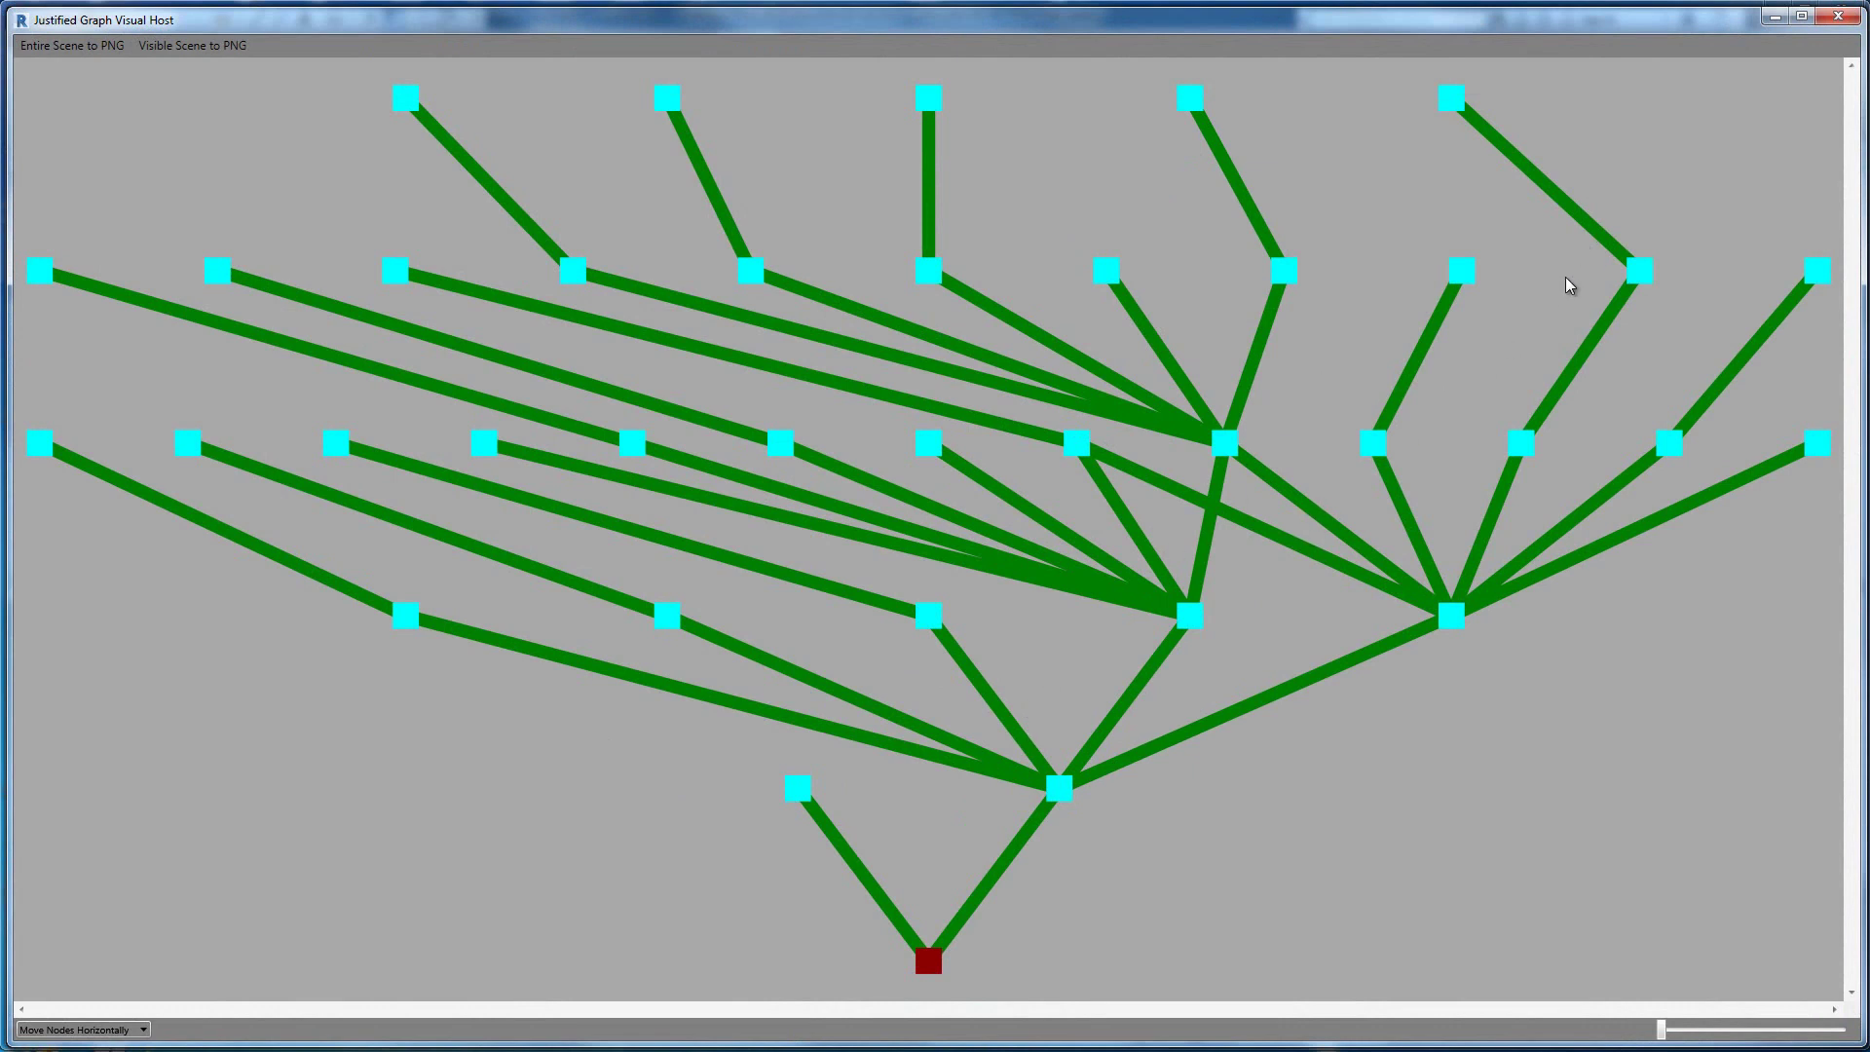
left_click(1839, 17)
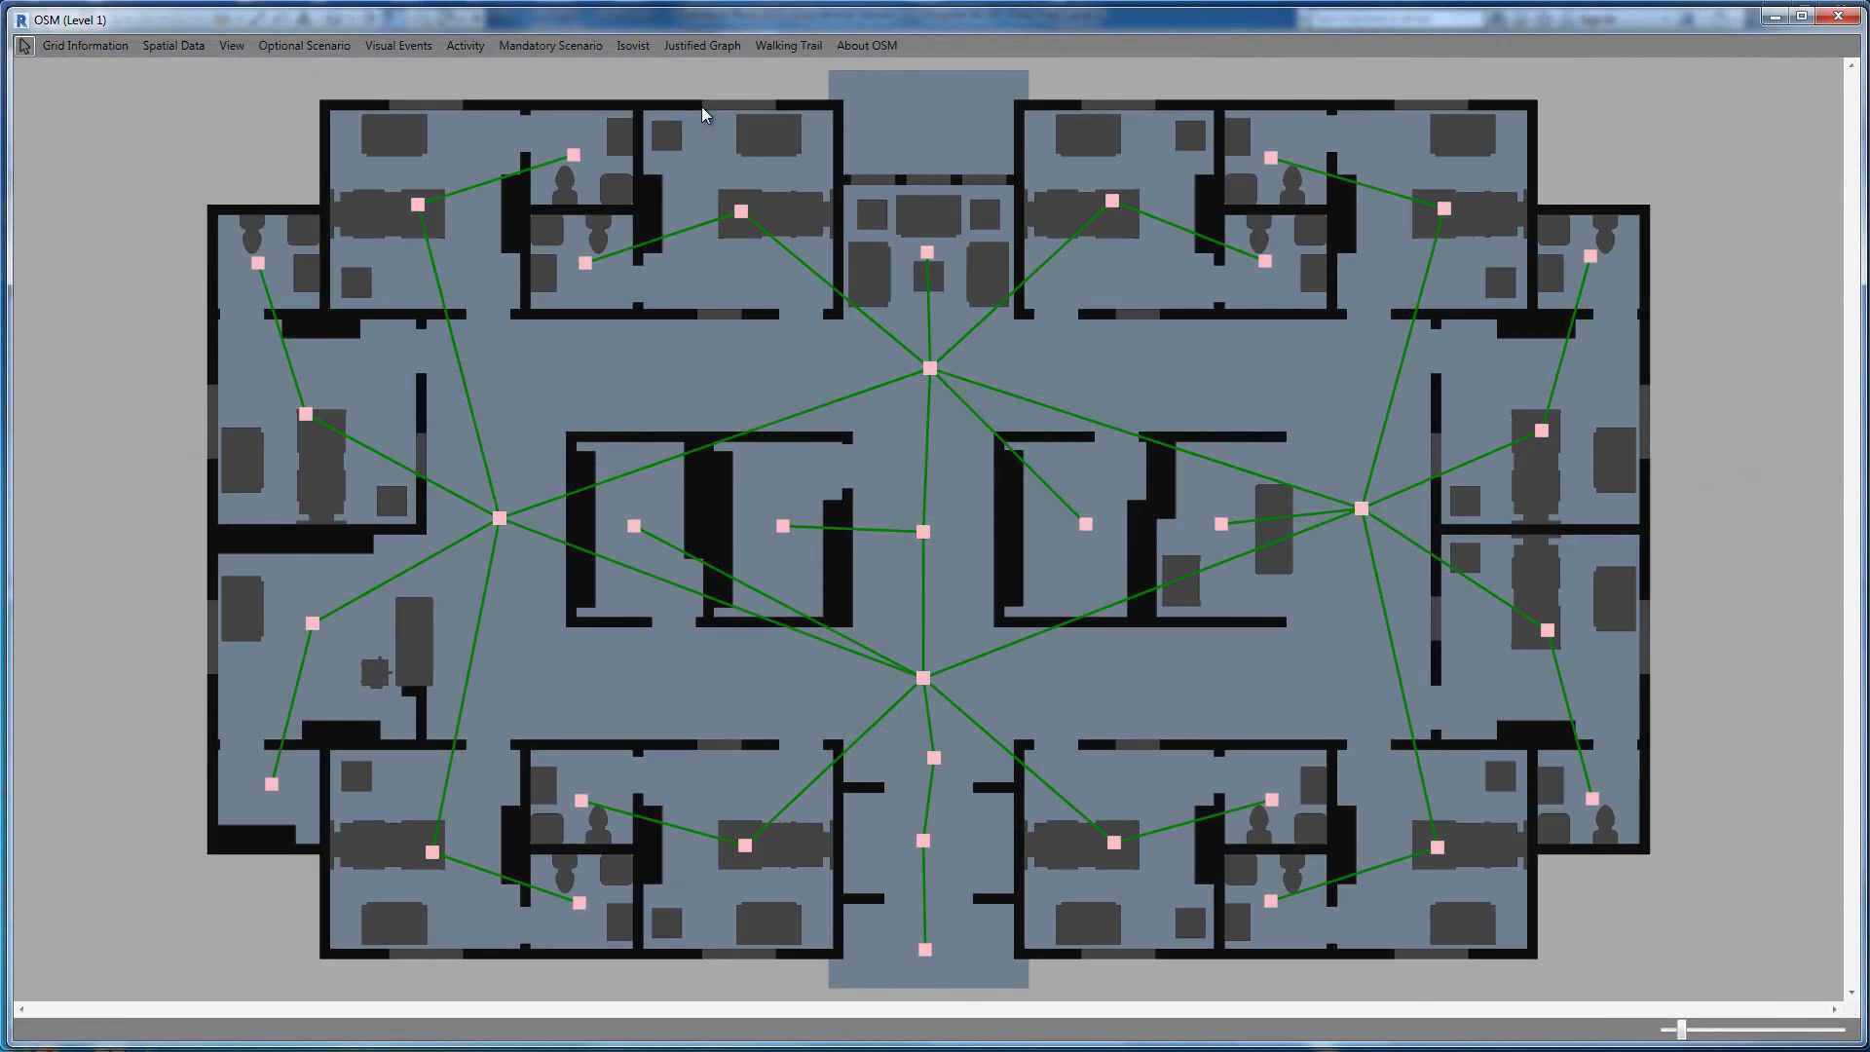
Start drawing another justified graph from the corrected convex graph.
left_click(699, 46)
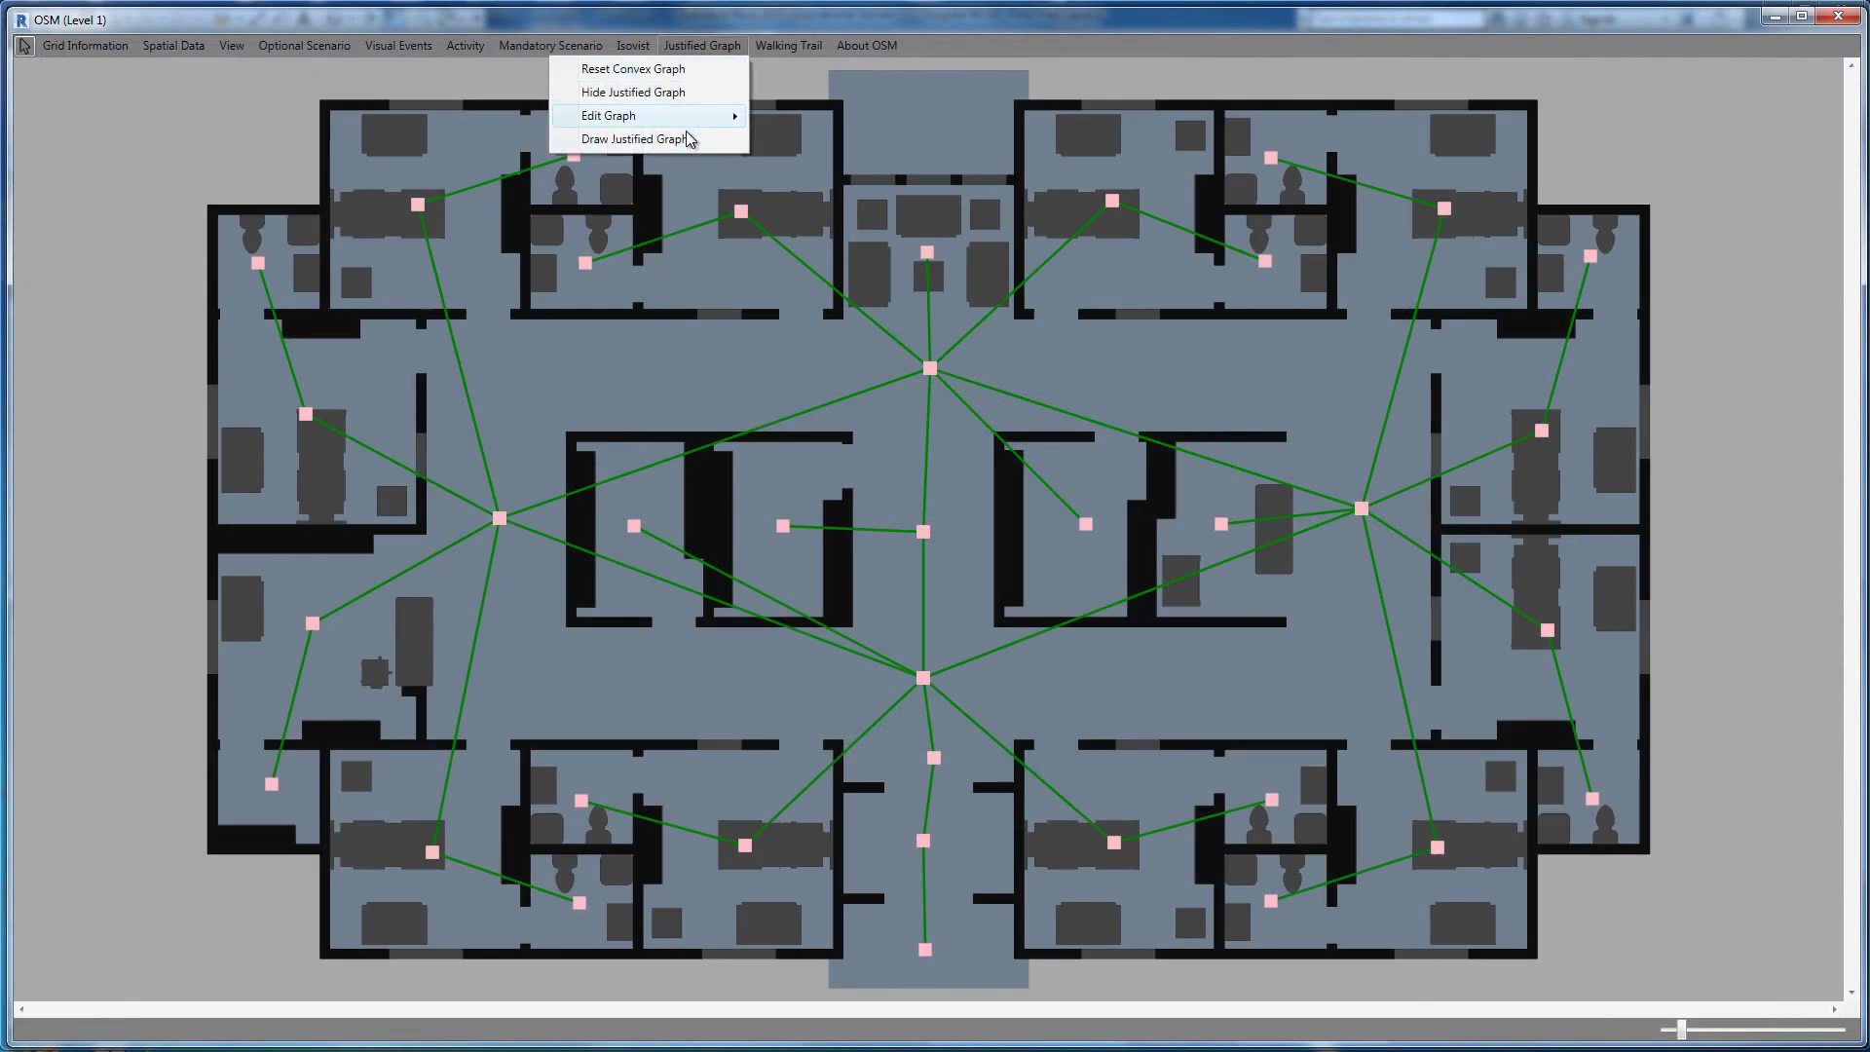